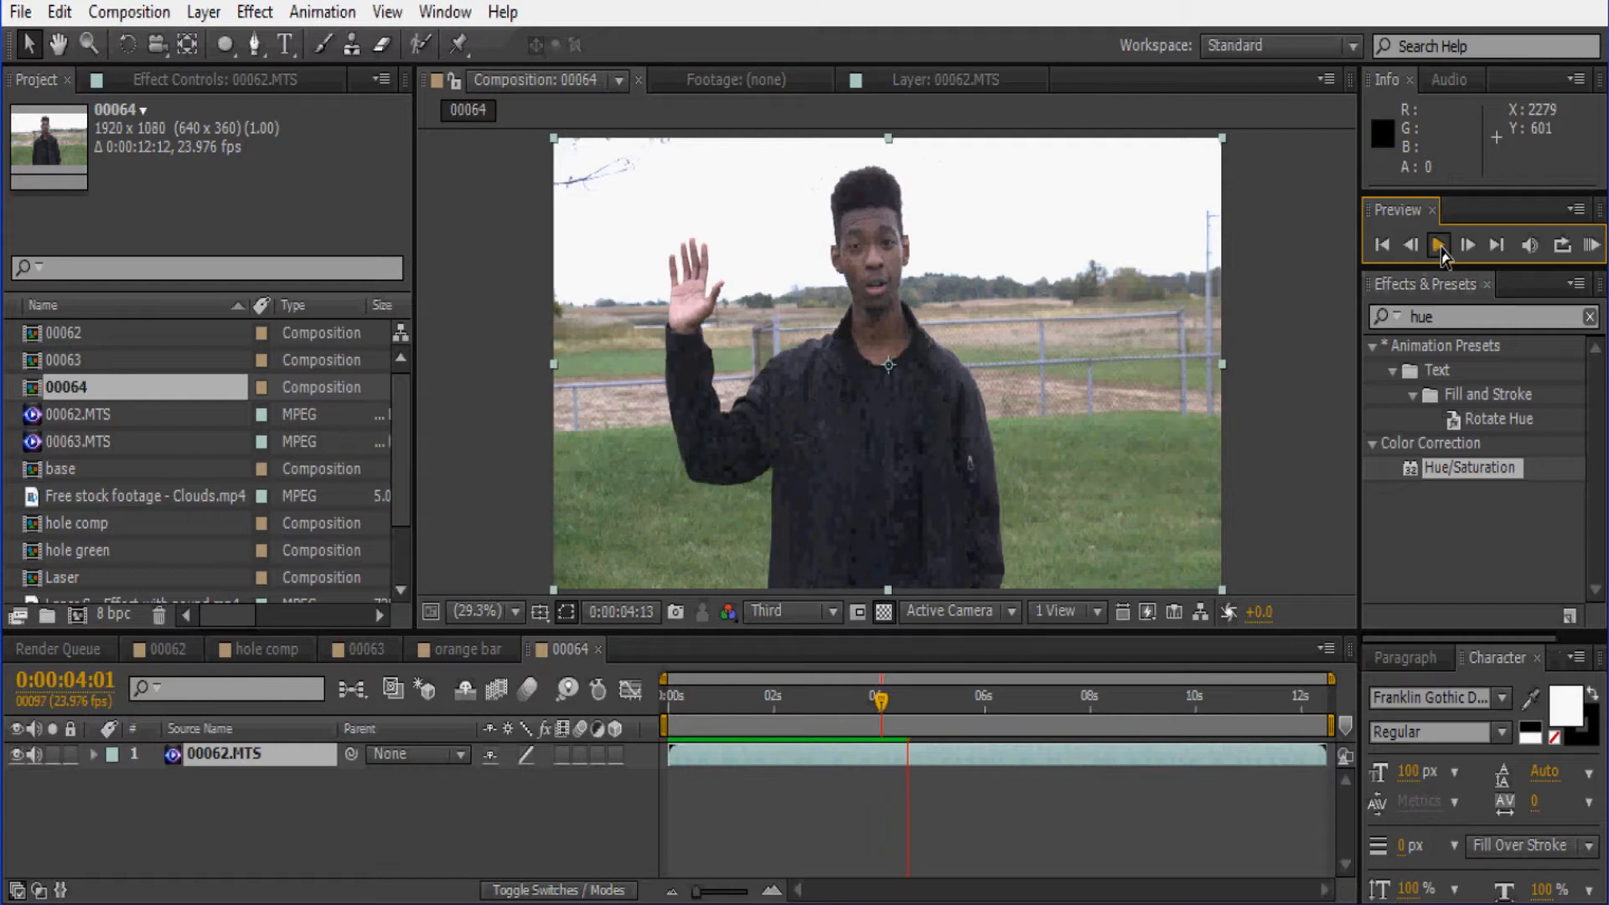
Step: Split the 00062.MTS layer at 0:00:04:21 and set the composition preview resolution to Full
scroll(675, 348, up, 4)
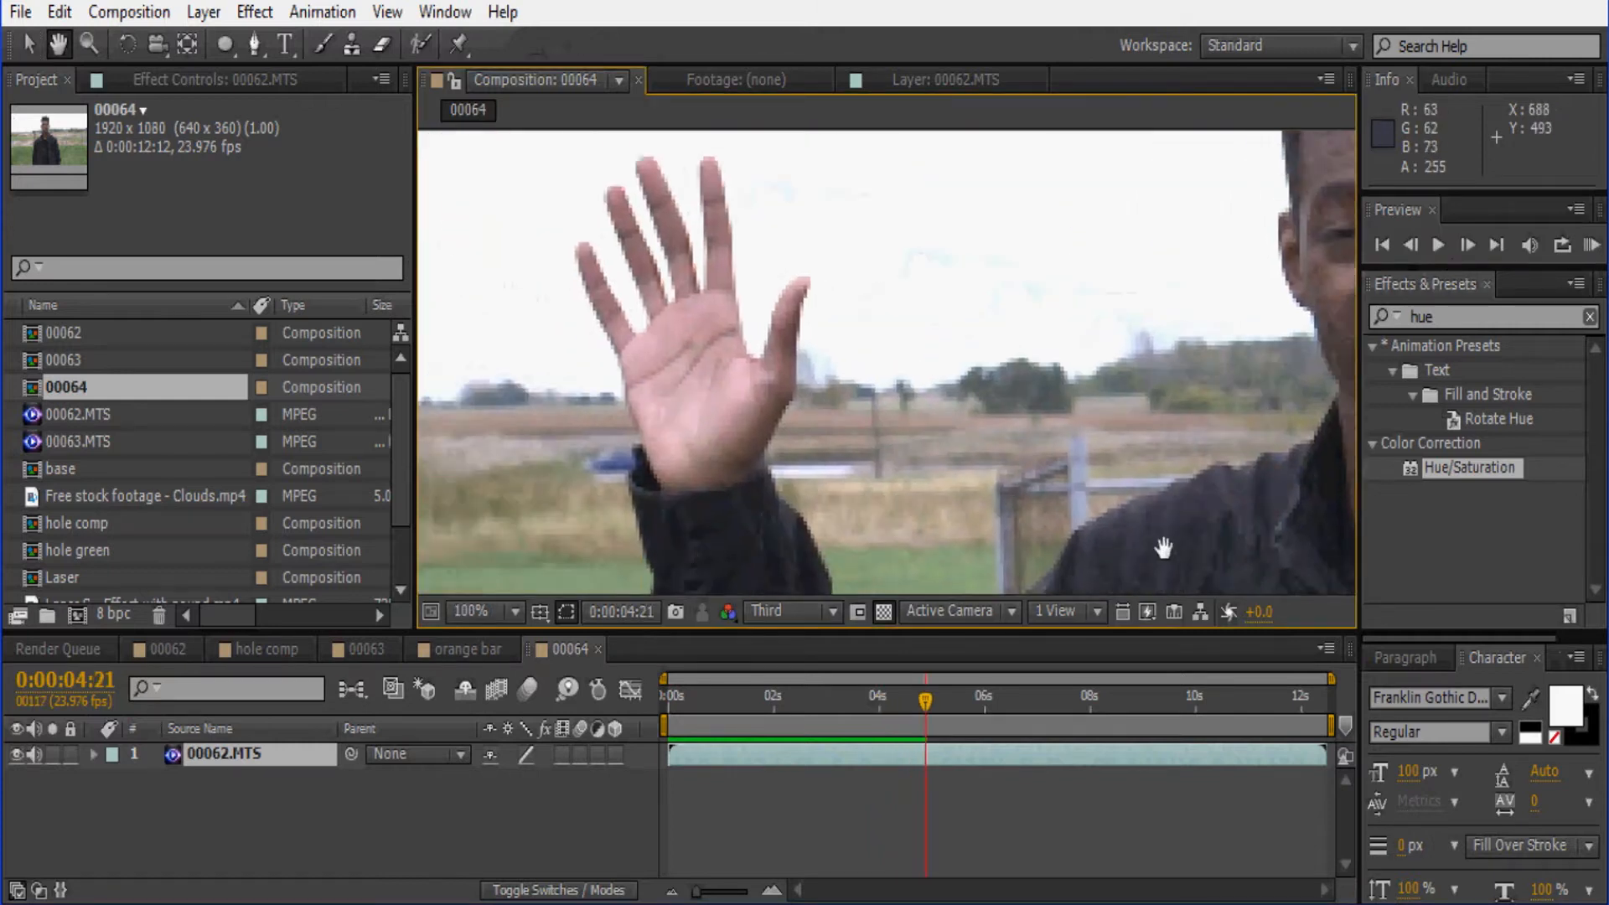
key(ctrl+shift+d)
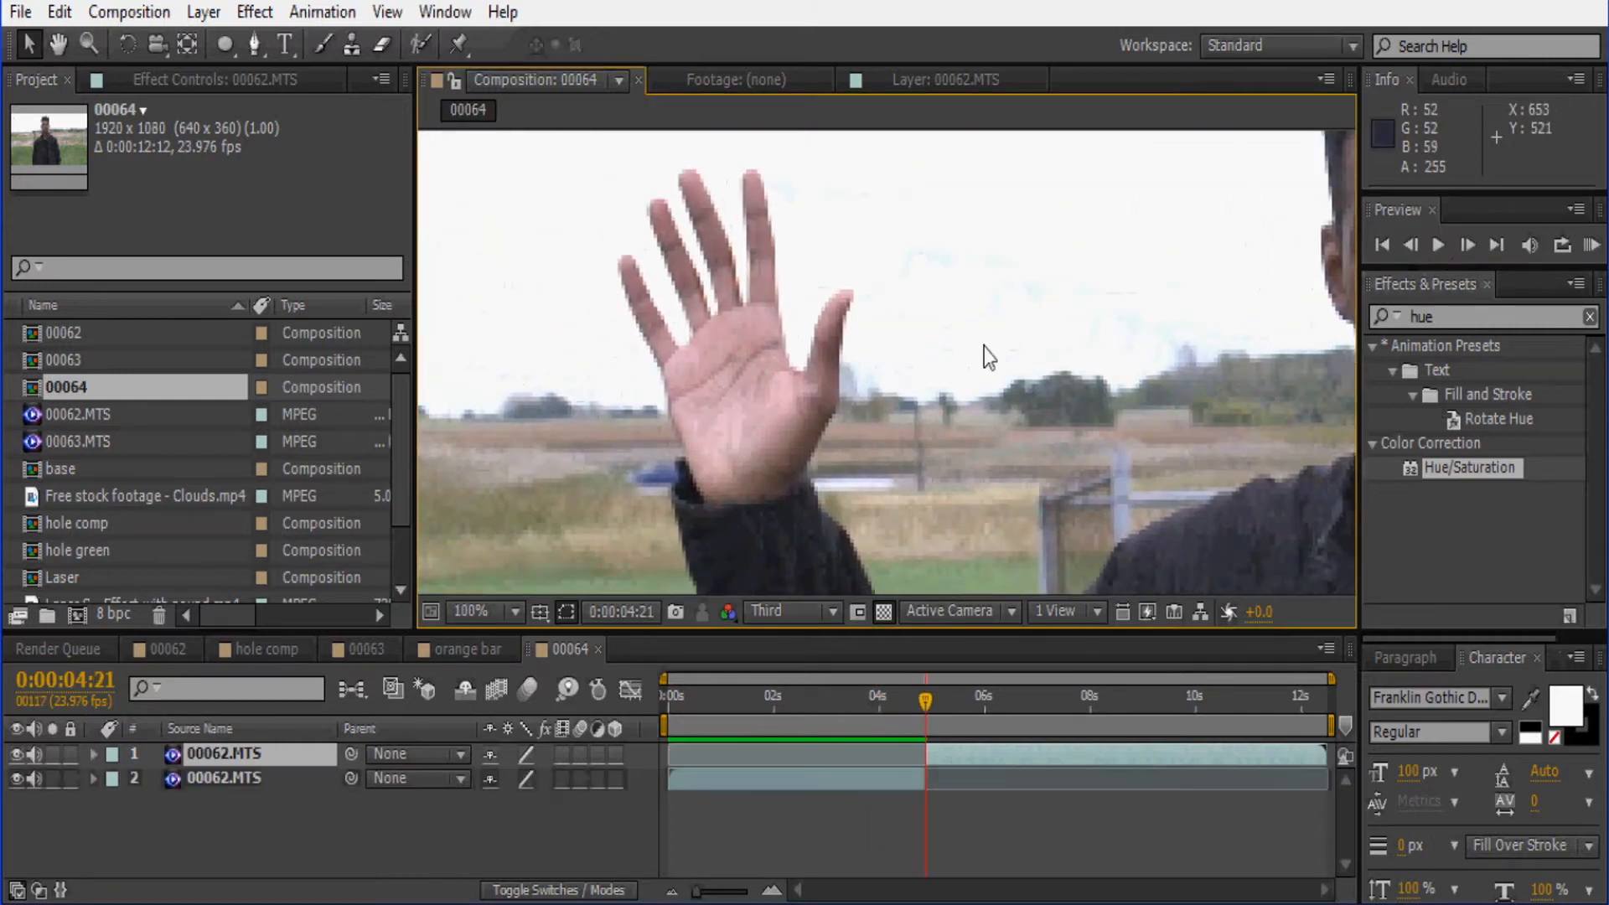
click(762, 608)
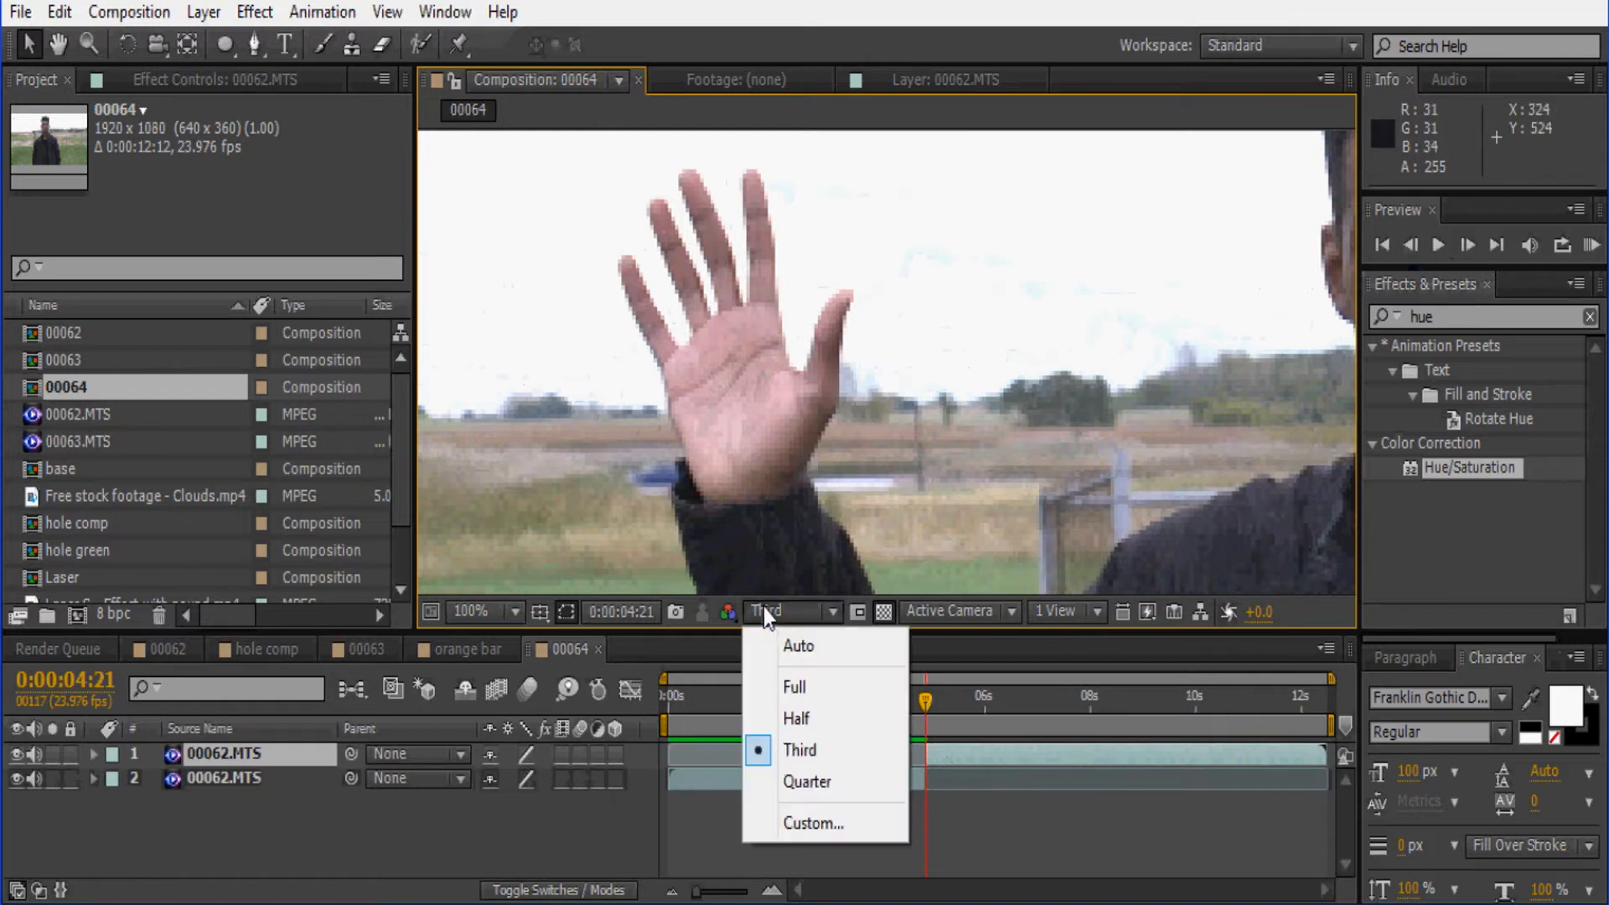
click(794, 685)
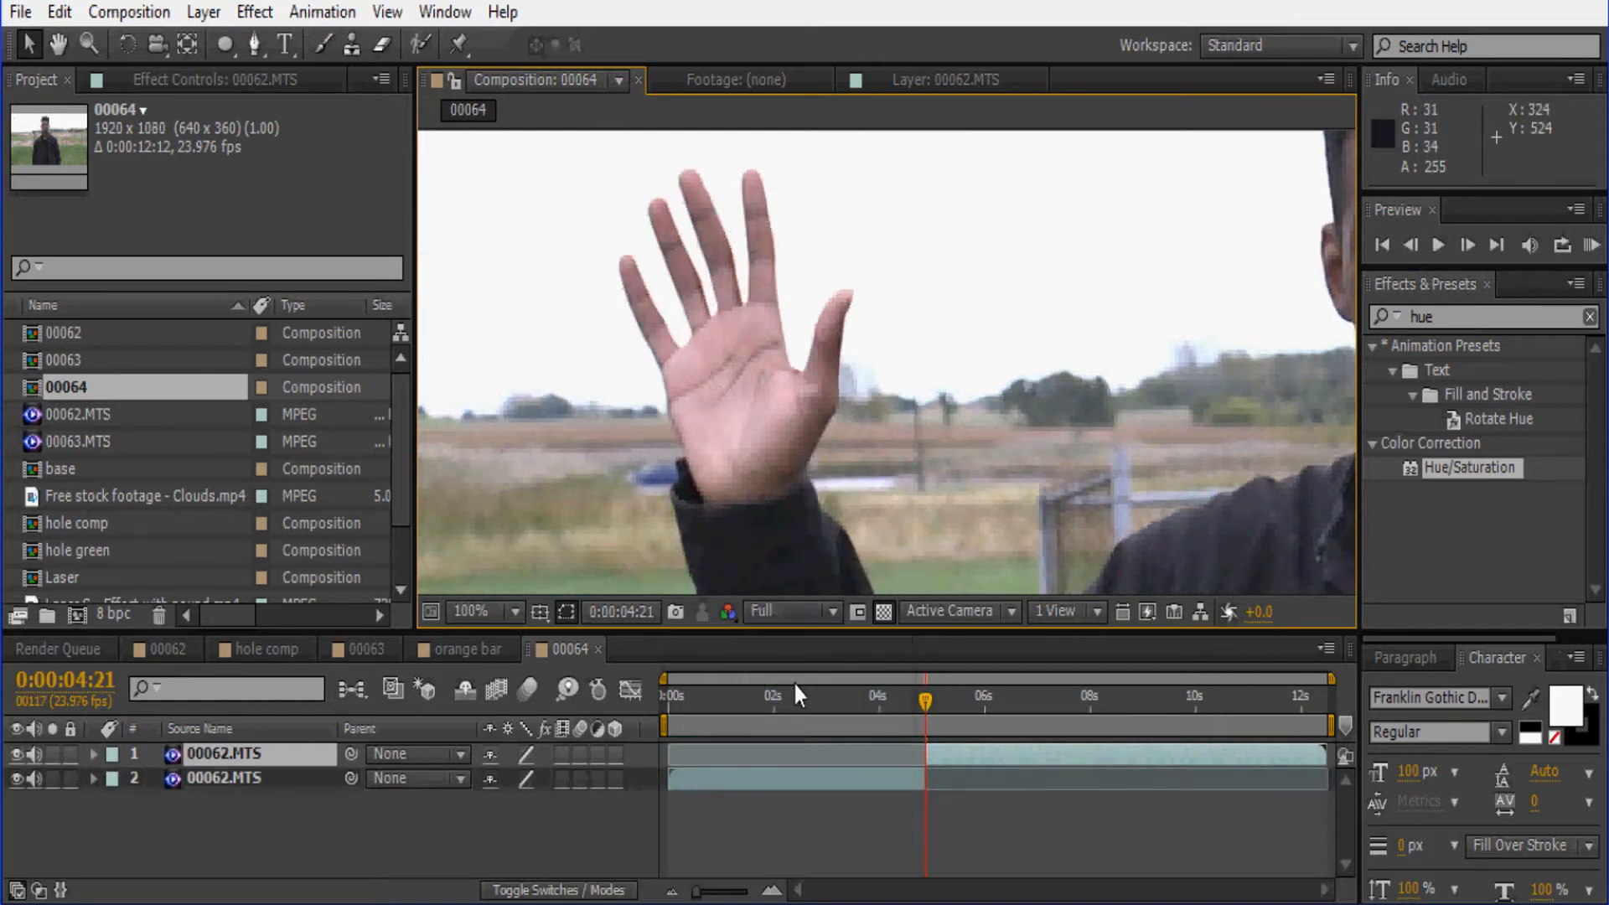
Step: Start Track Motion on the upper 00062.MTS segment and place Track Point 1 on the edge of the raised hand
click(1410, 659)
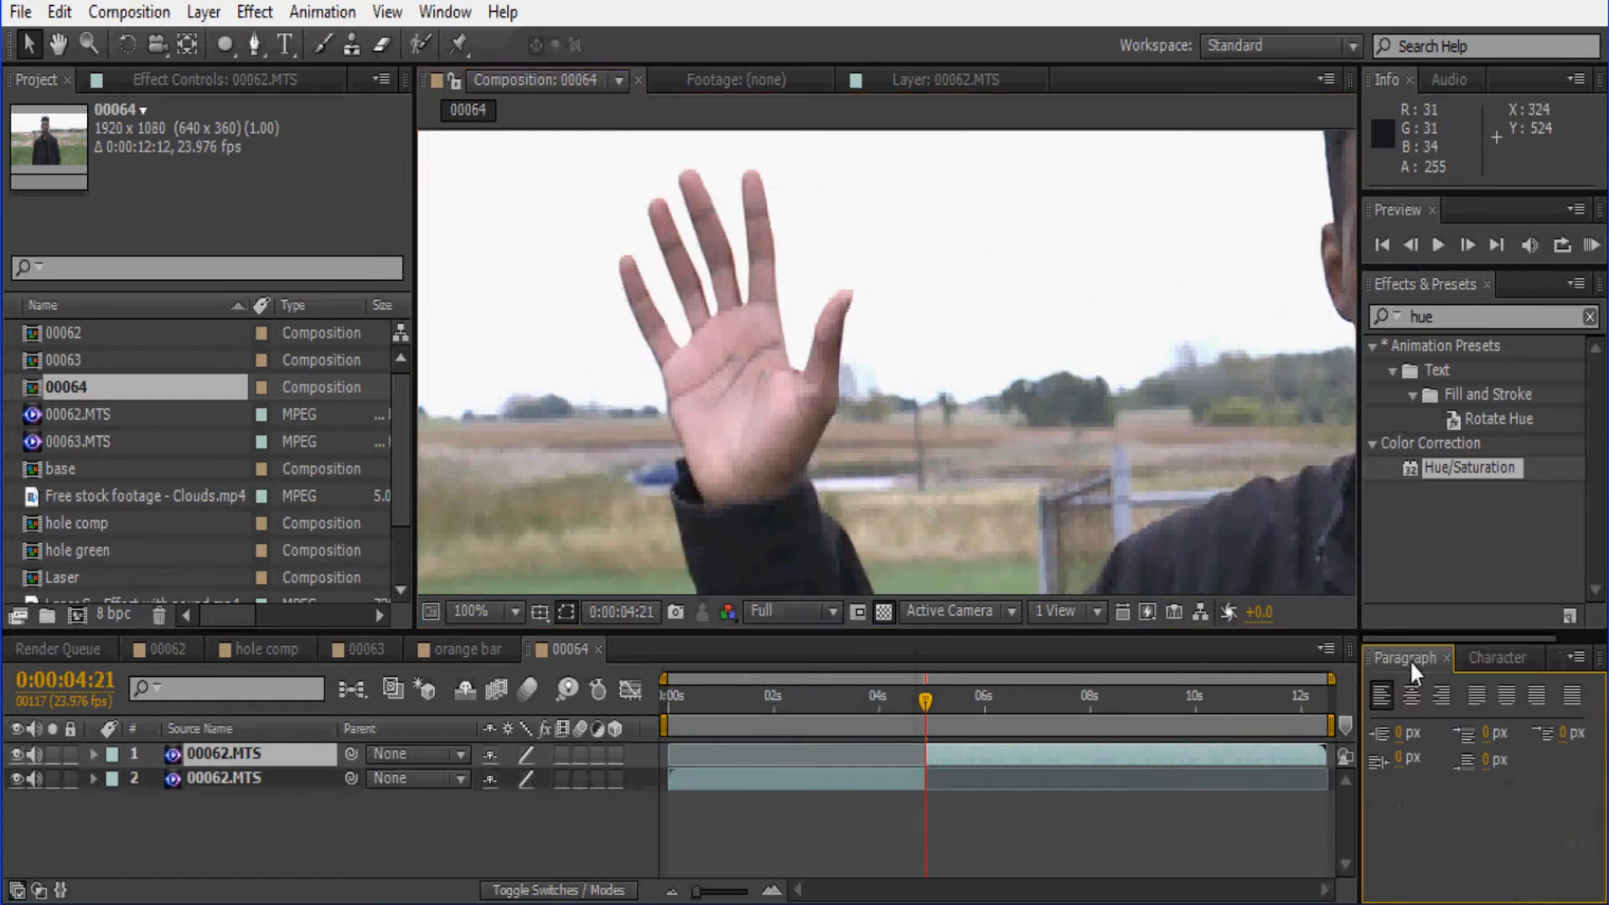
click(422, 17)
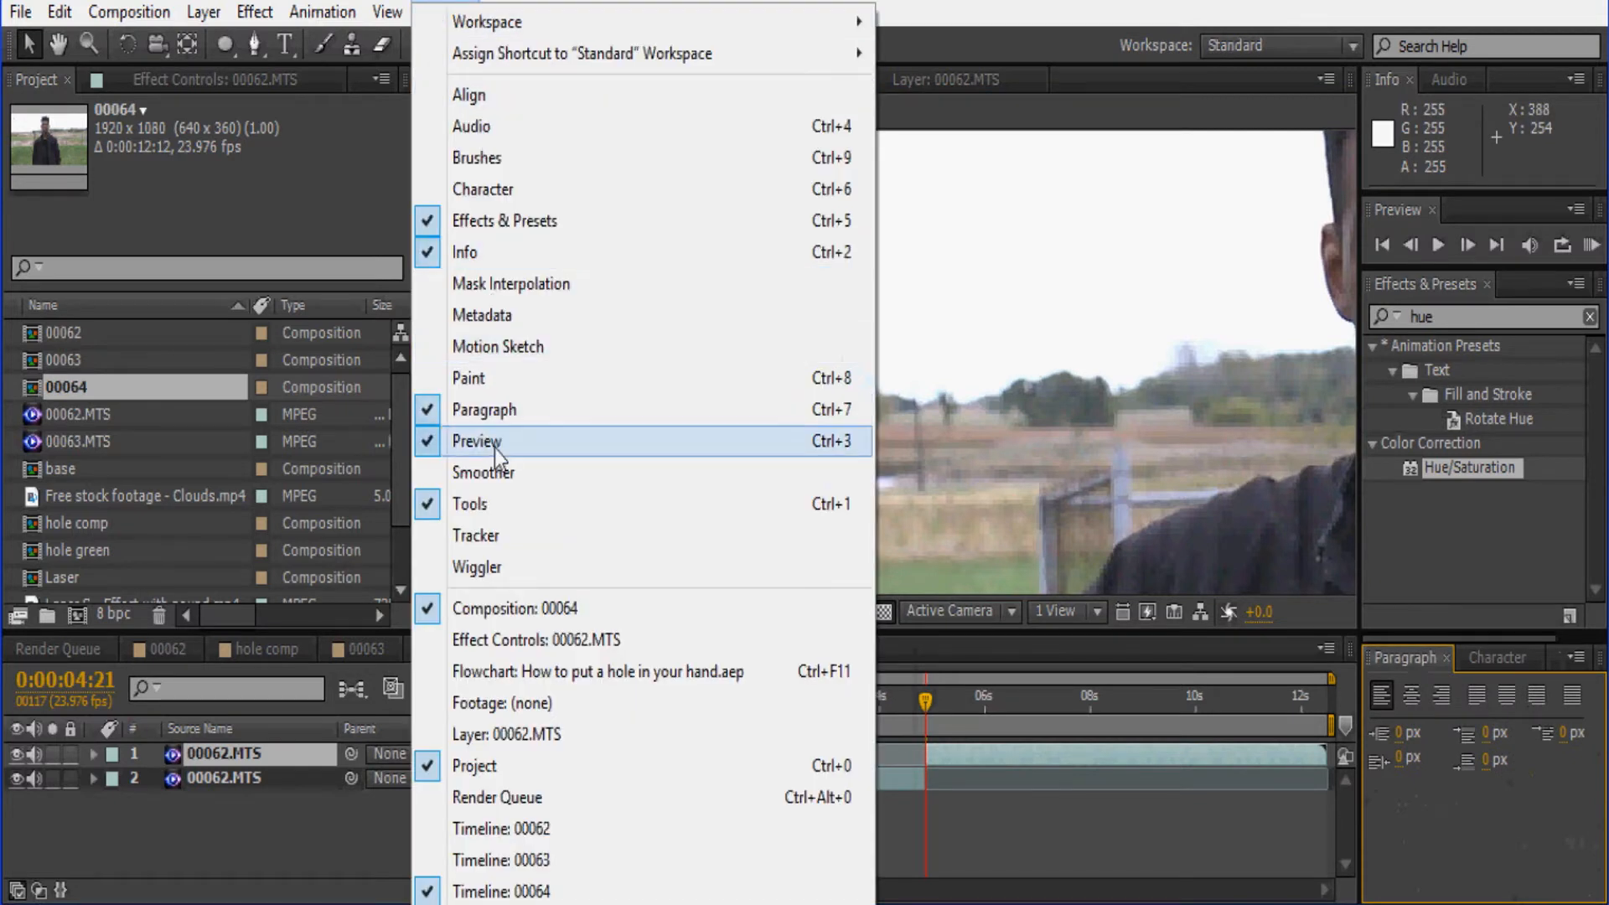
click(503, 536)
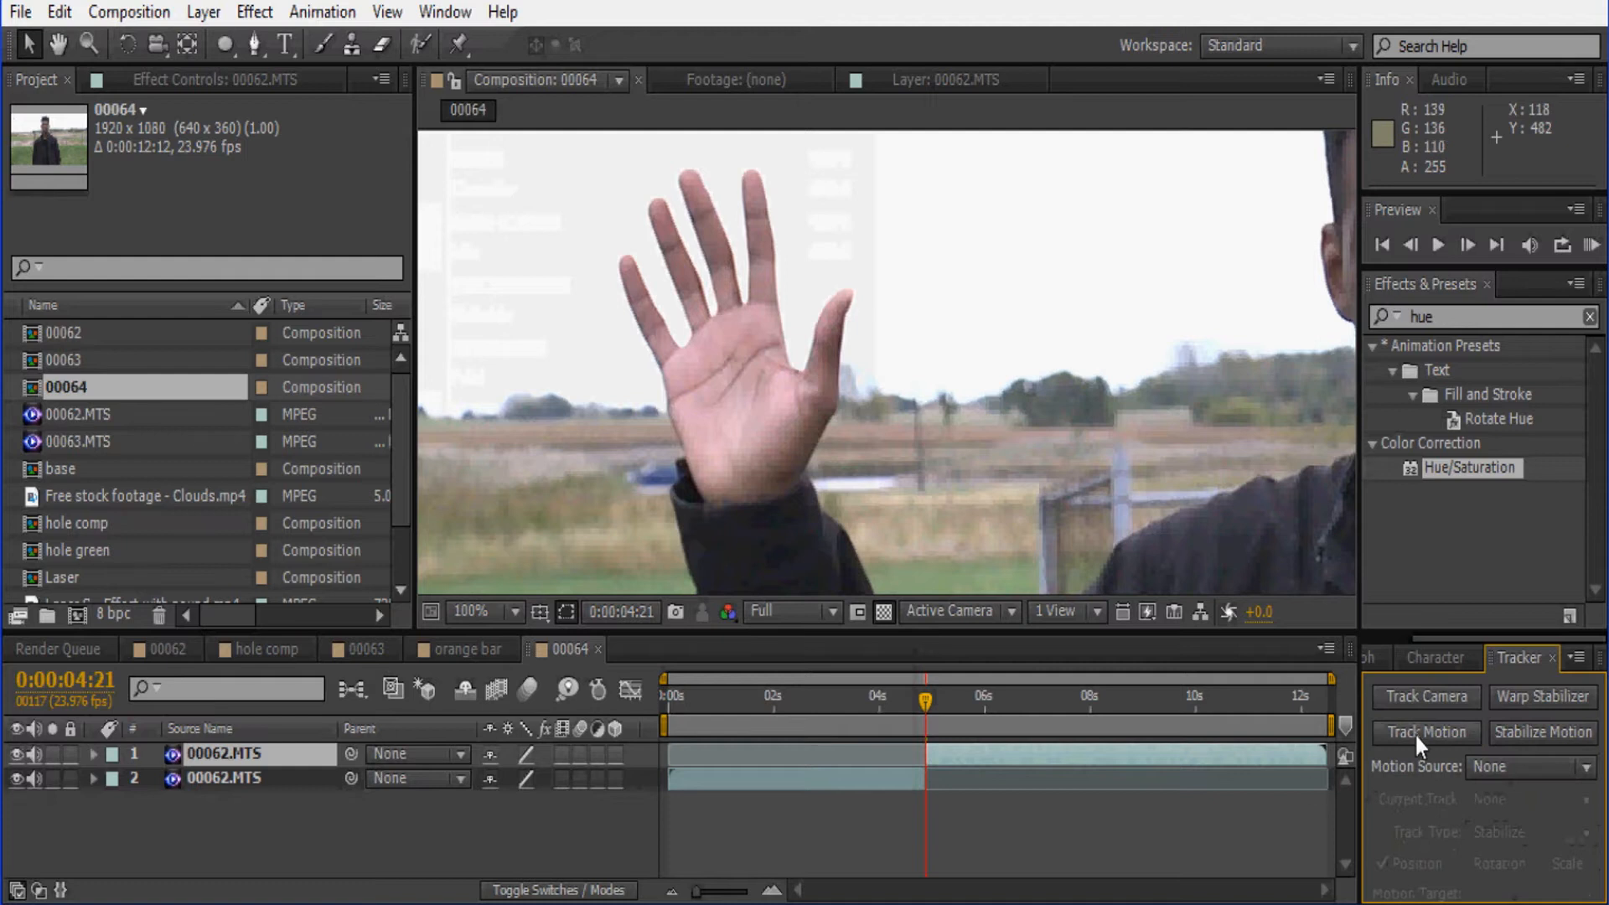
click(1415, 736)
drag(900, 361, 626, 299)
drag(1473, 635, 1473, 518)
key(space)
drag(958, 241, 1088, 345)
Step: Track the hand's edge forward frame by frame to 0:00:05:03, repositioning Track Point 1 wherever it leaves the hand
click(1570, 850)
scroll(880, 361, down, 1)
drag(856, 317, 1291, 328)
click(1569, 850)
key(space)
drag(1173, 322, 977, 344)
click(1569, 849)
drag(1103, 320, 957, 387)
click(1568, 850)
click(1569, 850)
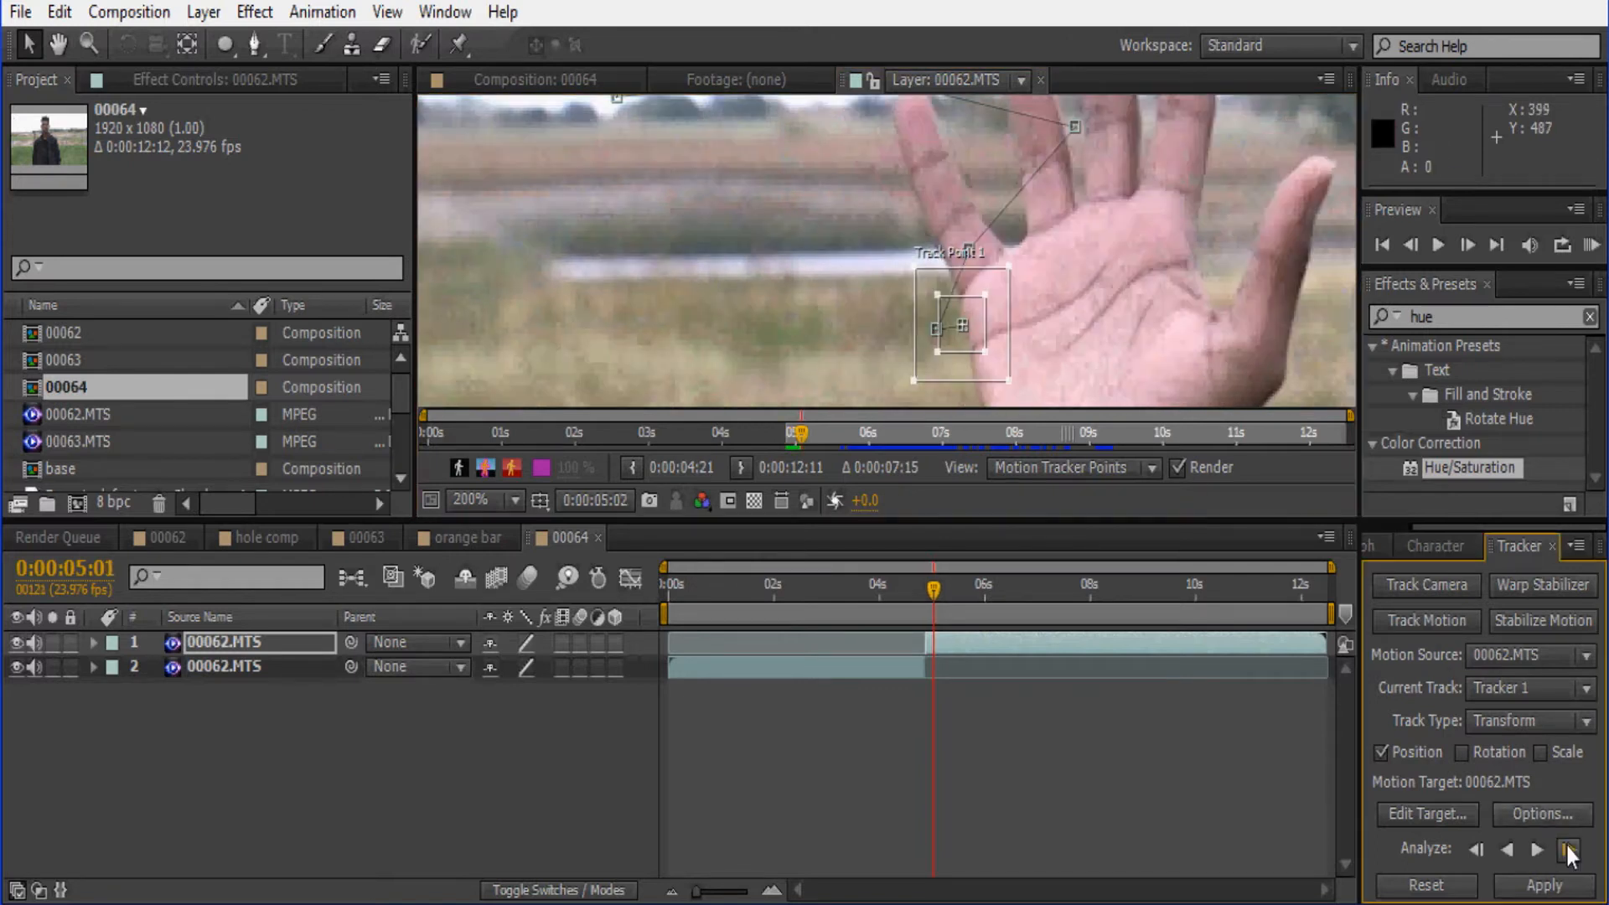
click(1569, 850)
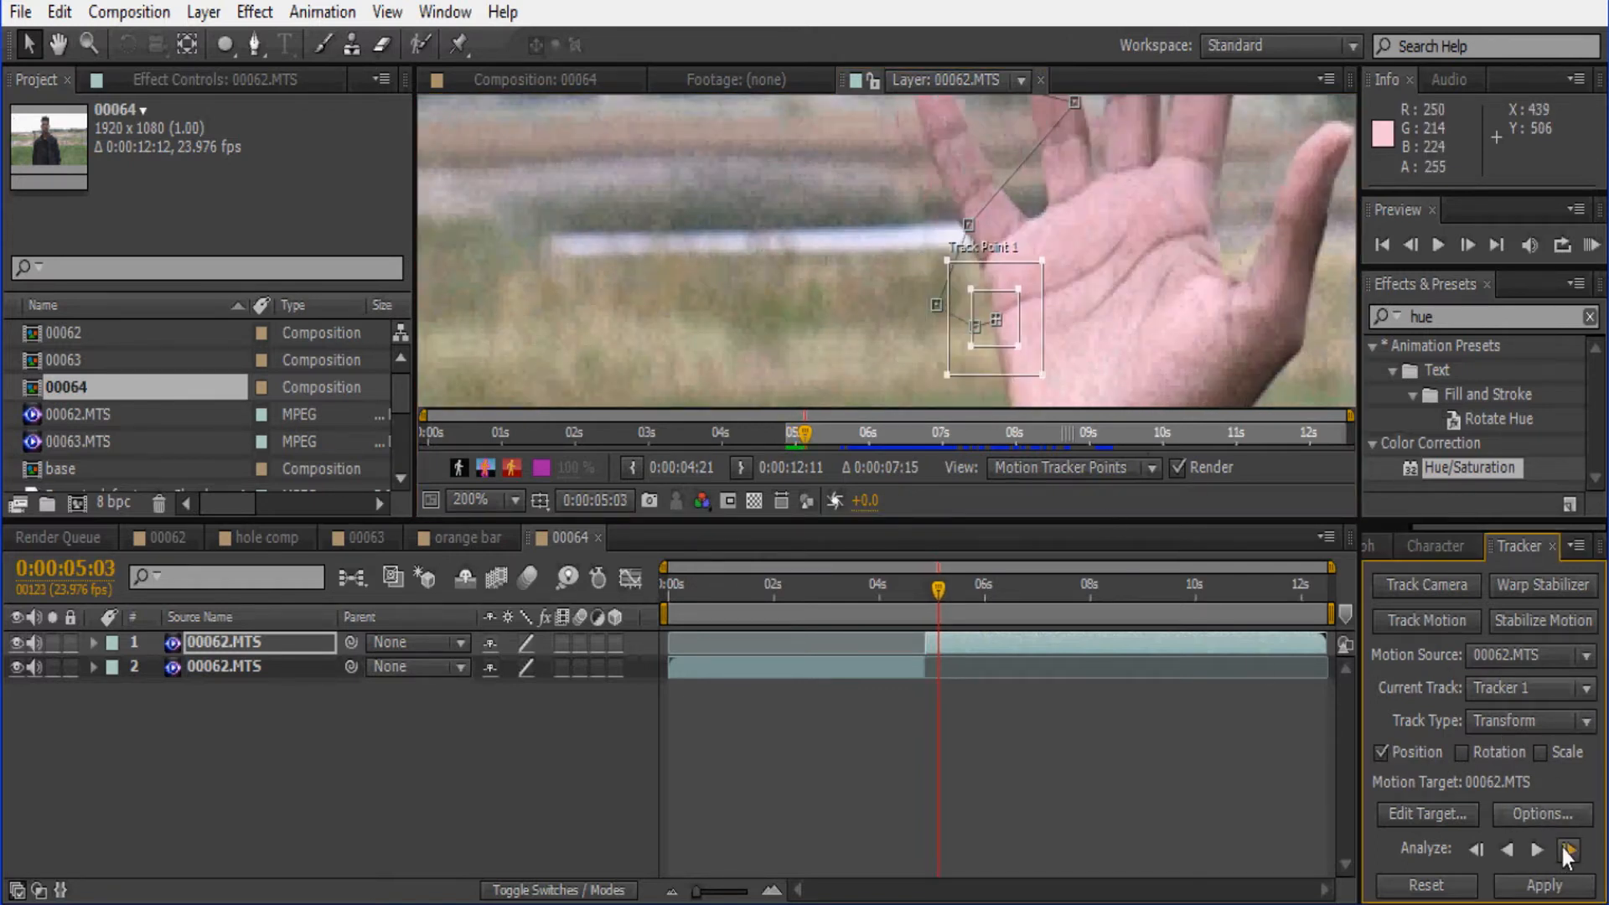
Step: Continue the frame-by-frame hand track to 0:00:05:07, correcting the track point against the palm's edge
click(1568, 849)
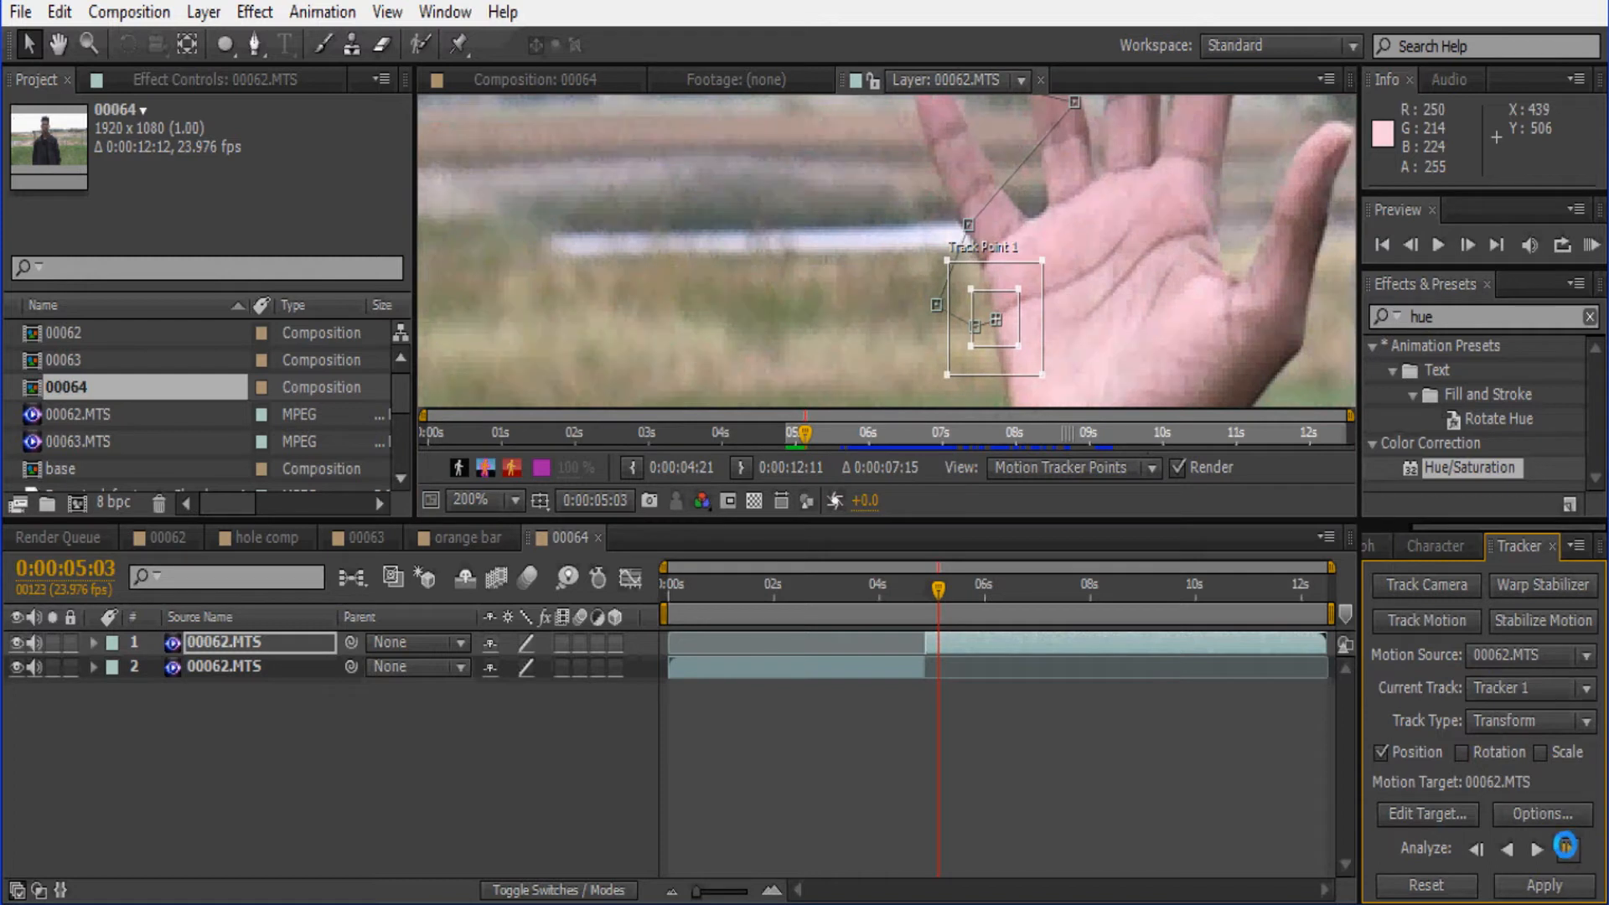
click(1568, 849)
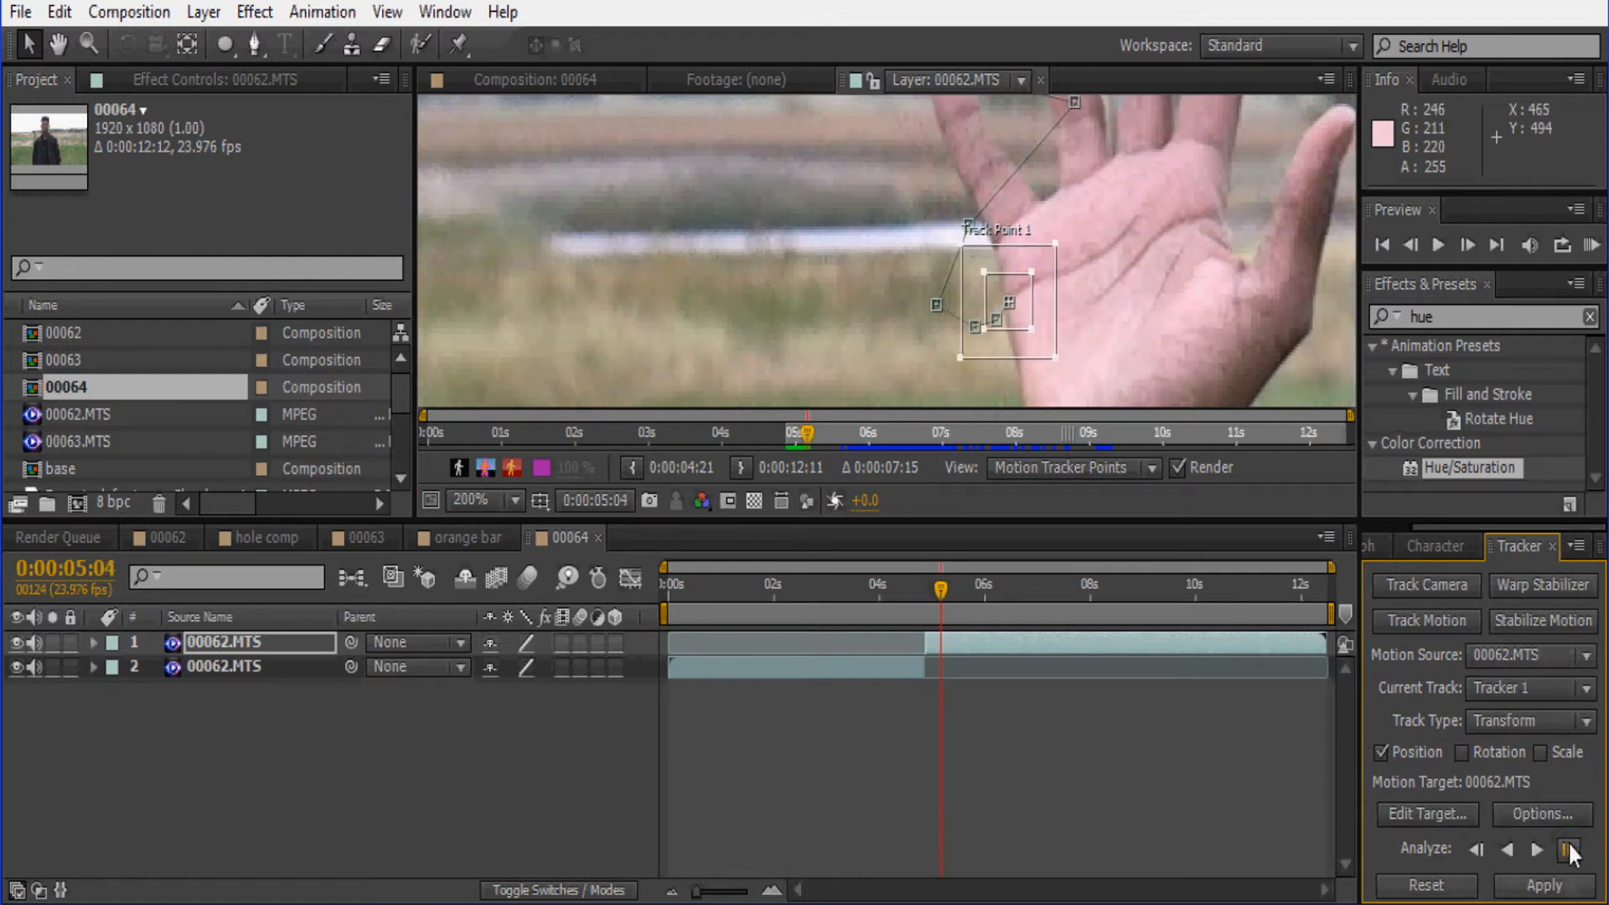
drag(1042, 332, 1056, 314)
click(1568, 849)
click(1568, 849)
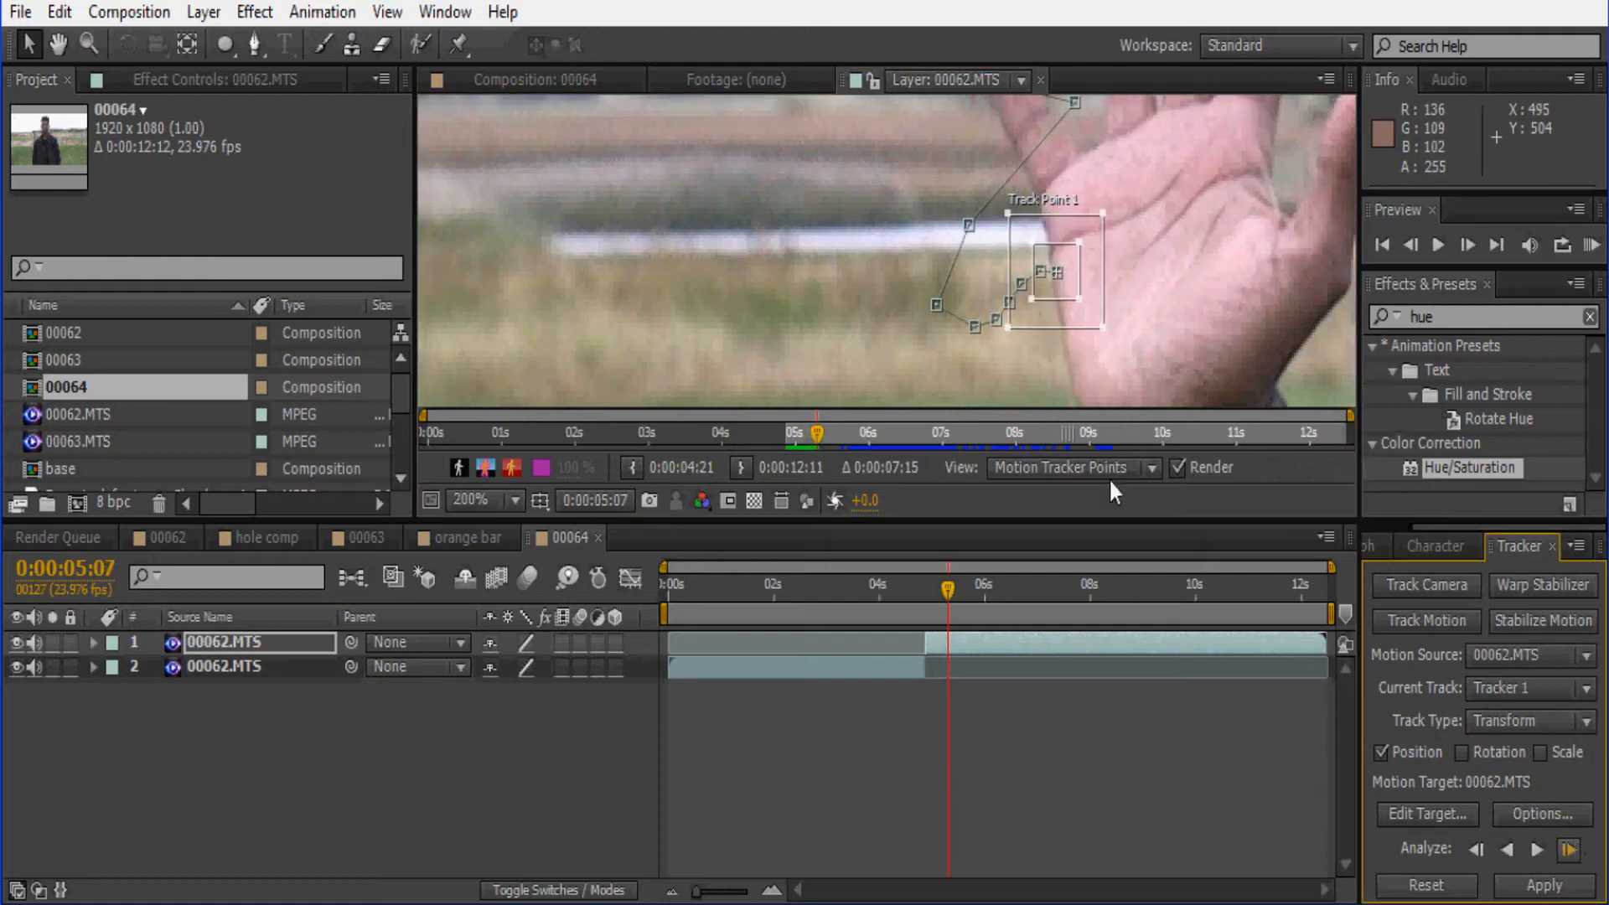
Step: Realign Track Point 1 with the hand's edge and analyze forward frame by frame to 0:00:05:16
drag(1083, 299, 1117, 249)
click(1568, 850)
click(1567, 848)
click(1567, 848)
click(1567, 851)
click(1569, 852)
click(1568, 851)
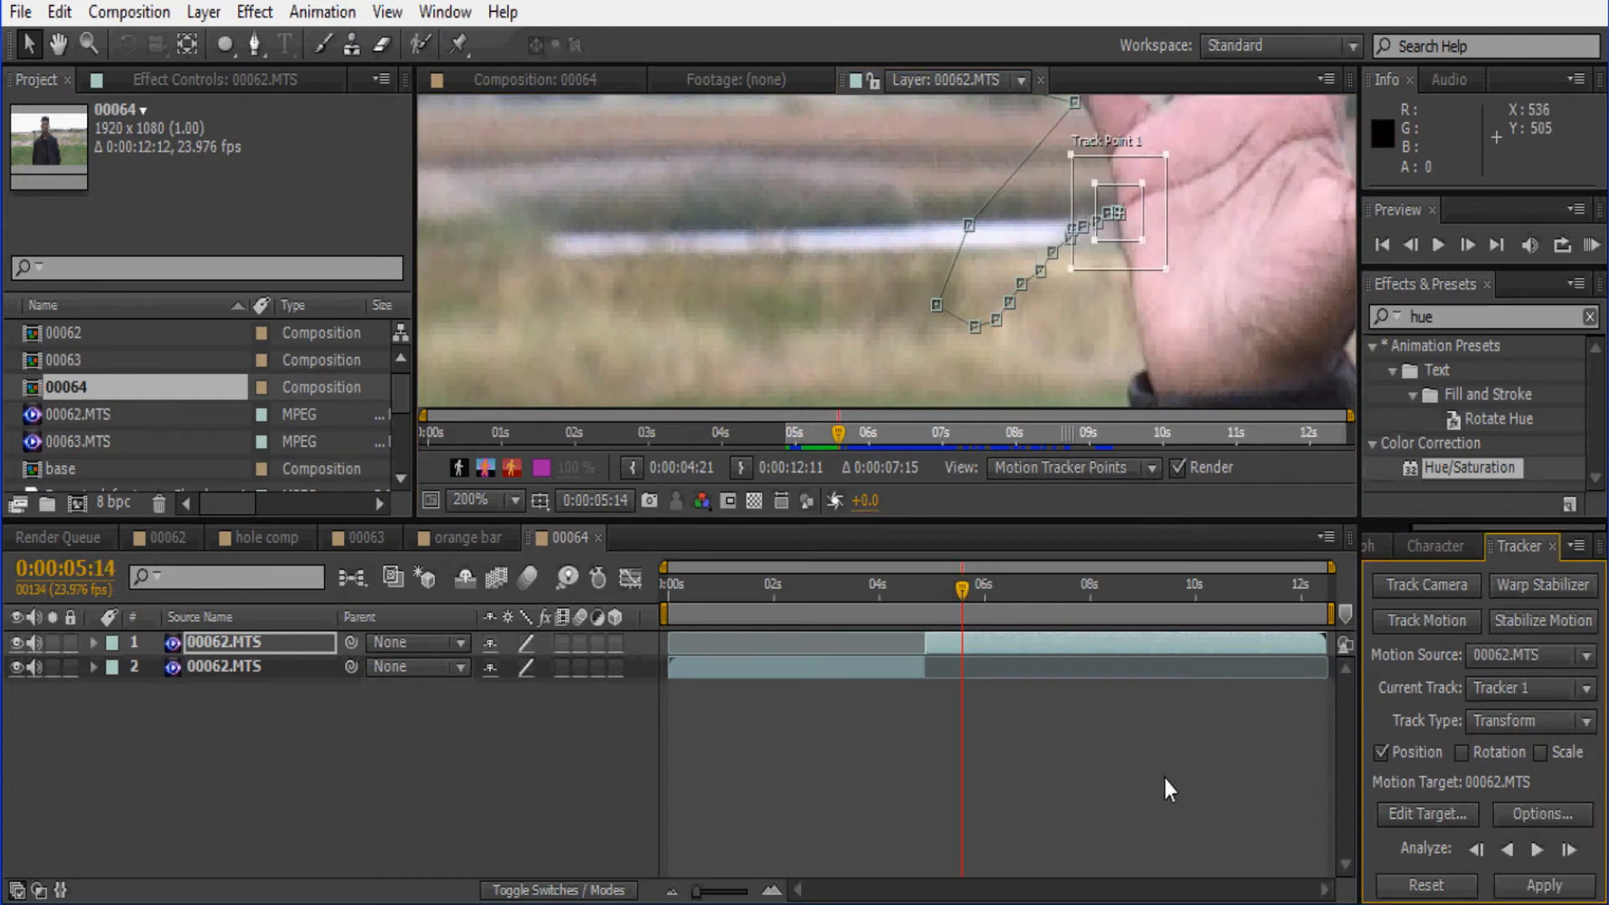
click(1564, 851)
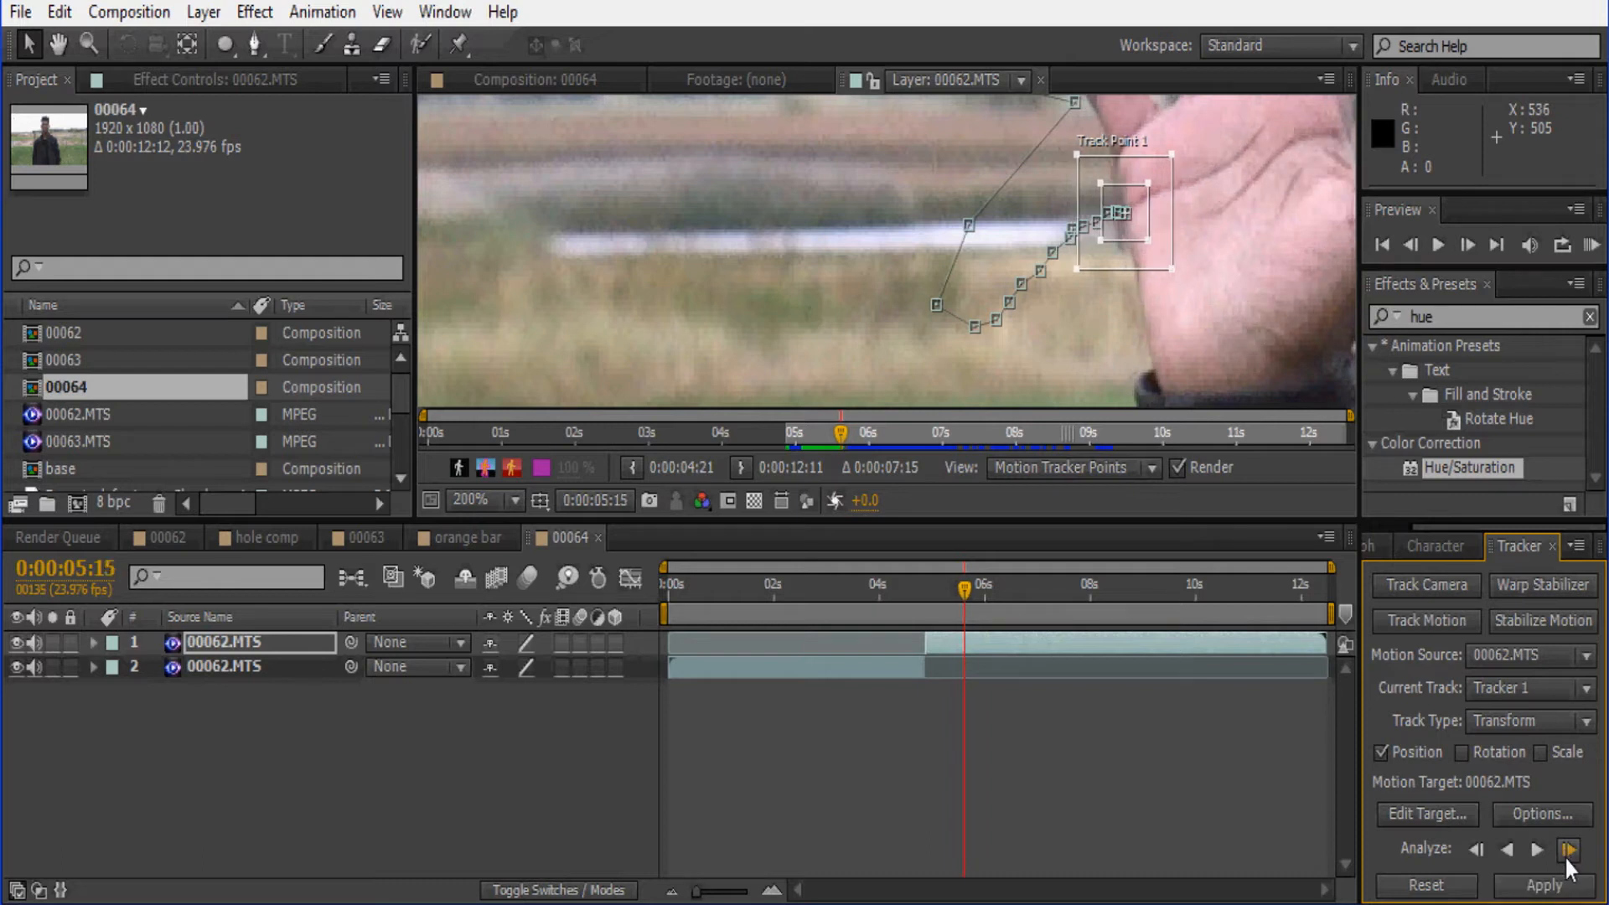
click(1566, 855)
drag(1136, 247, 1135, 244)
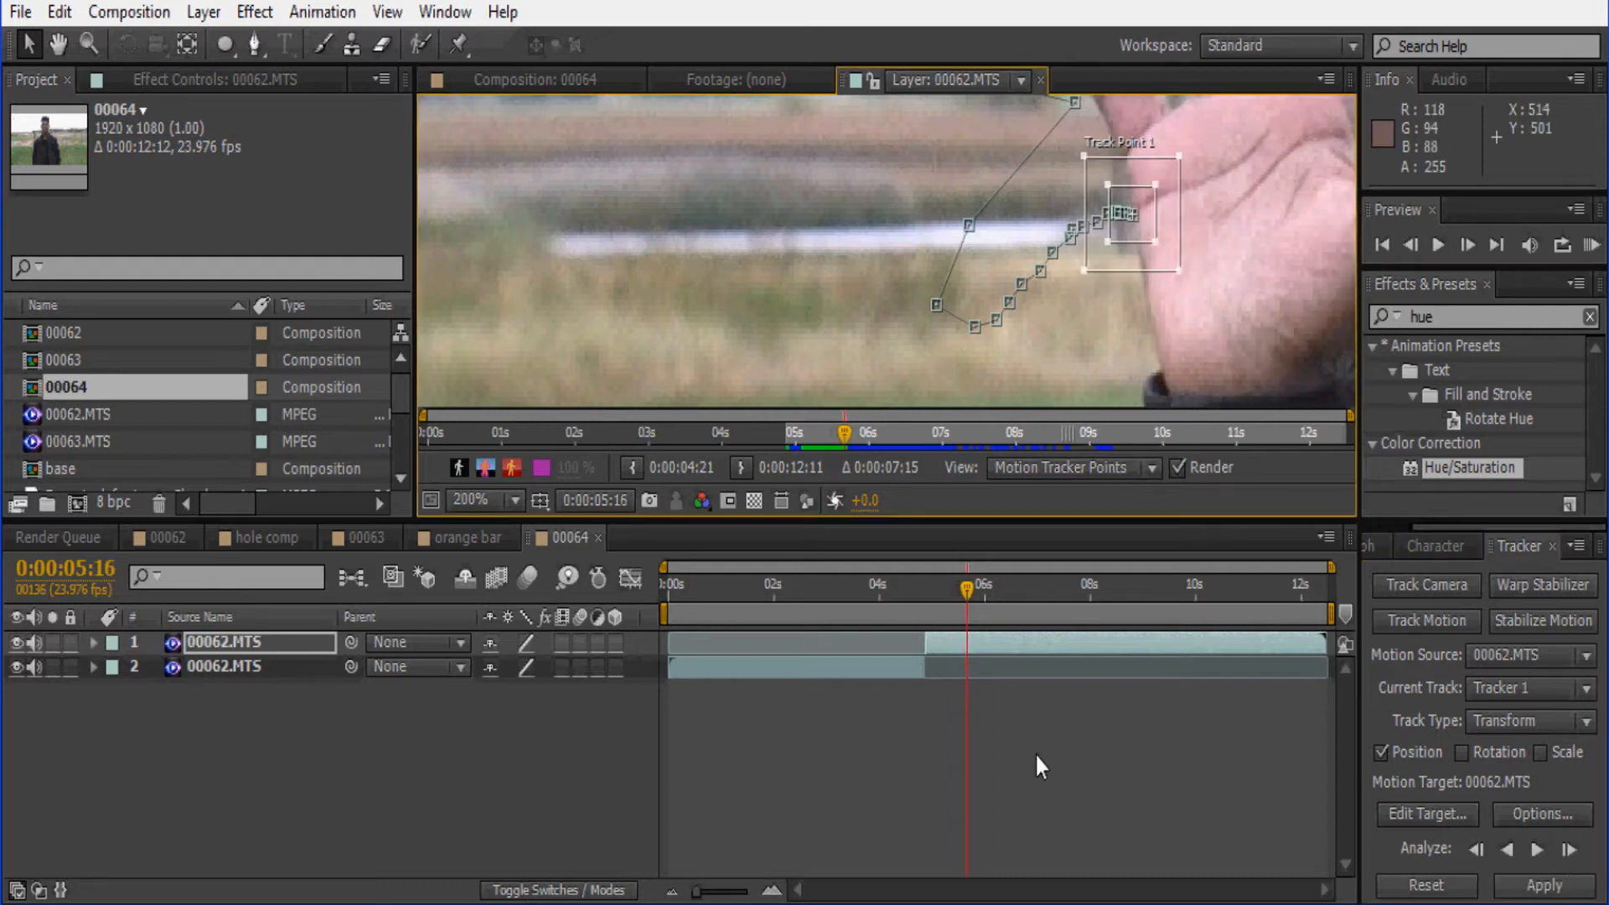
Step: Create a null object, set it as the motion target of Tracker 1, and apply the tracking data to it
key(ctrl+alt+shift+y)
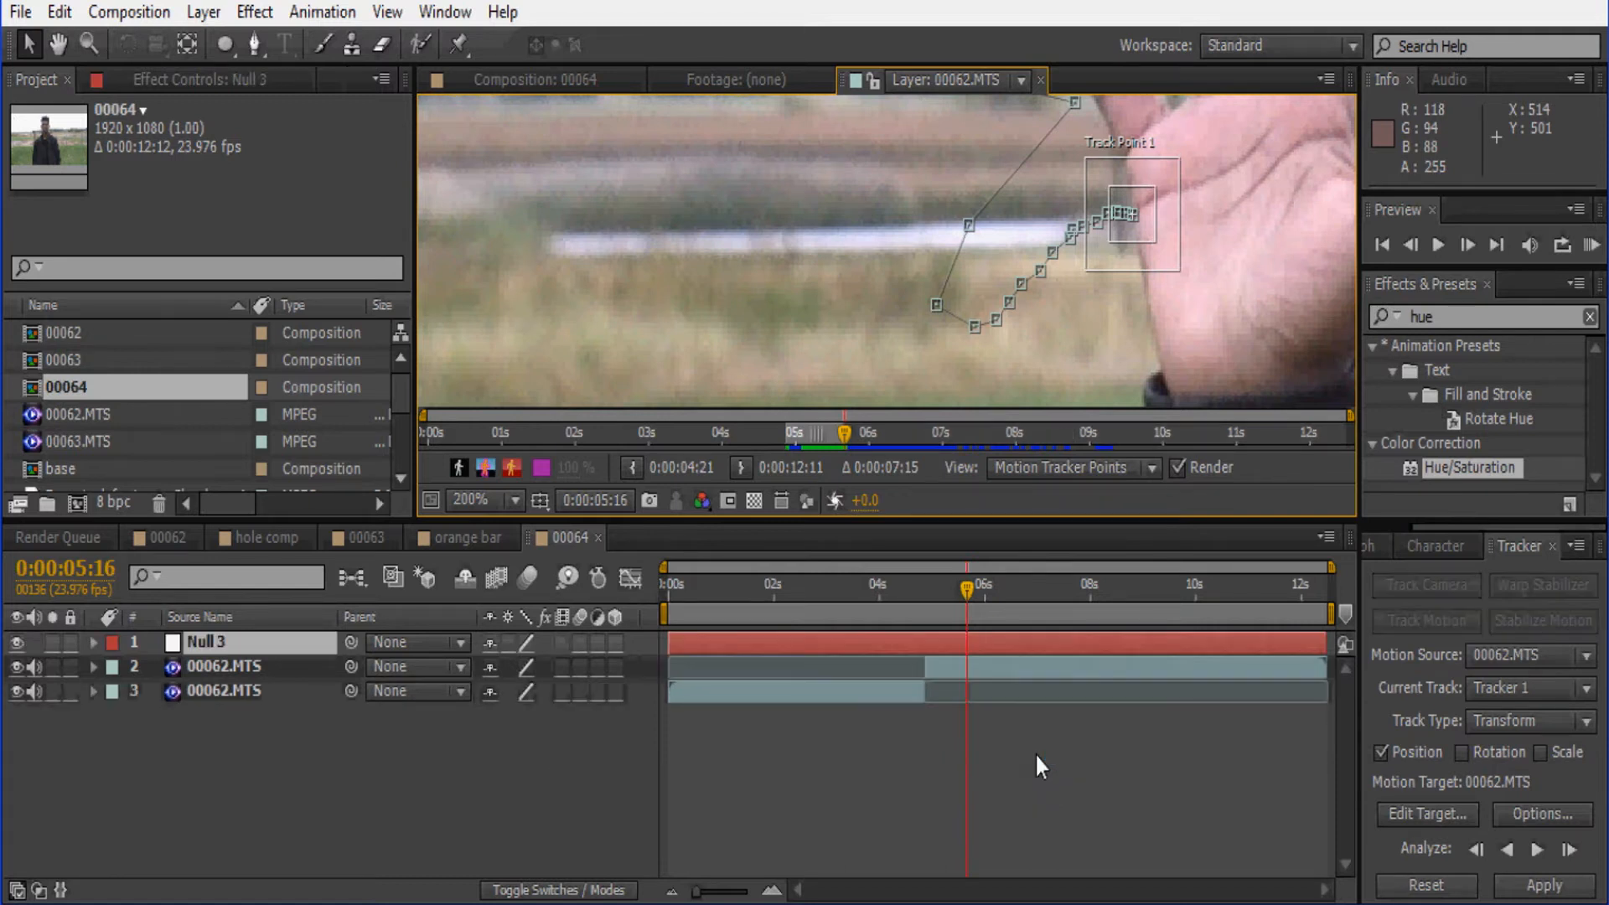
click(1044, 671)
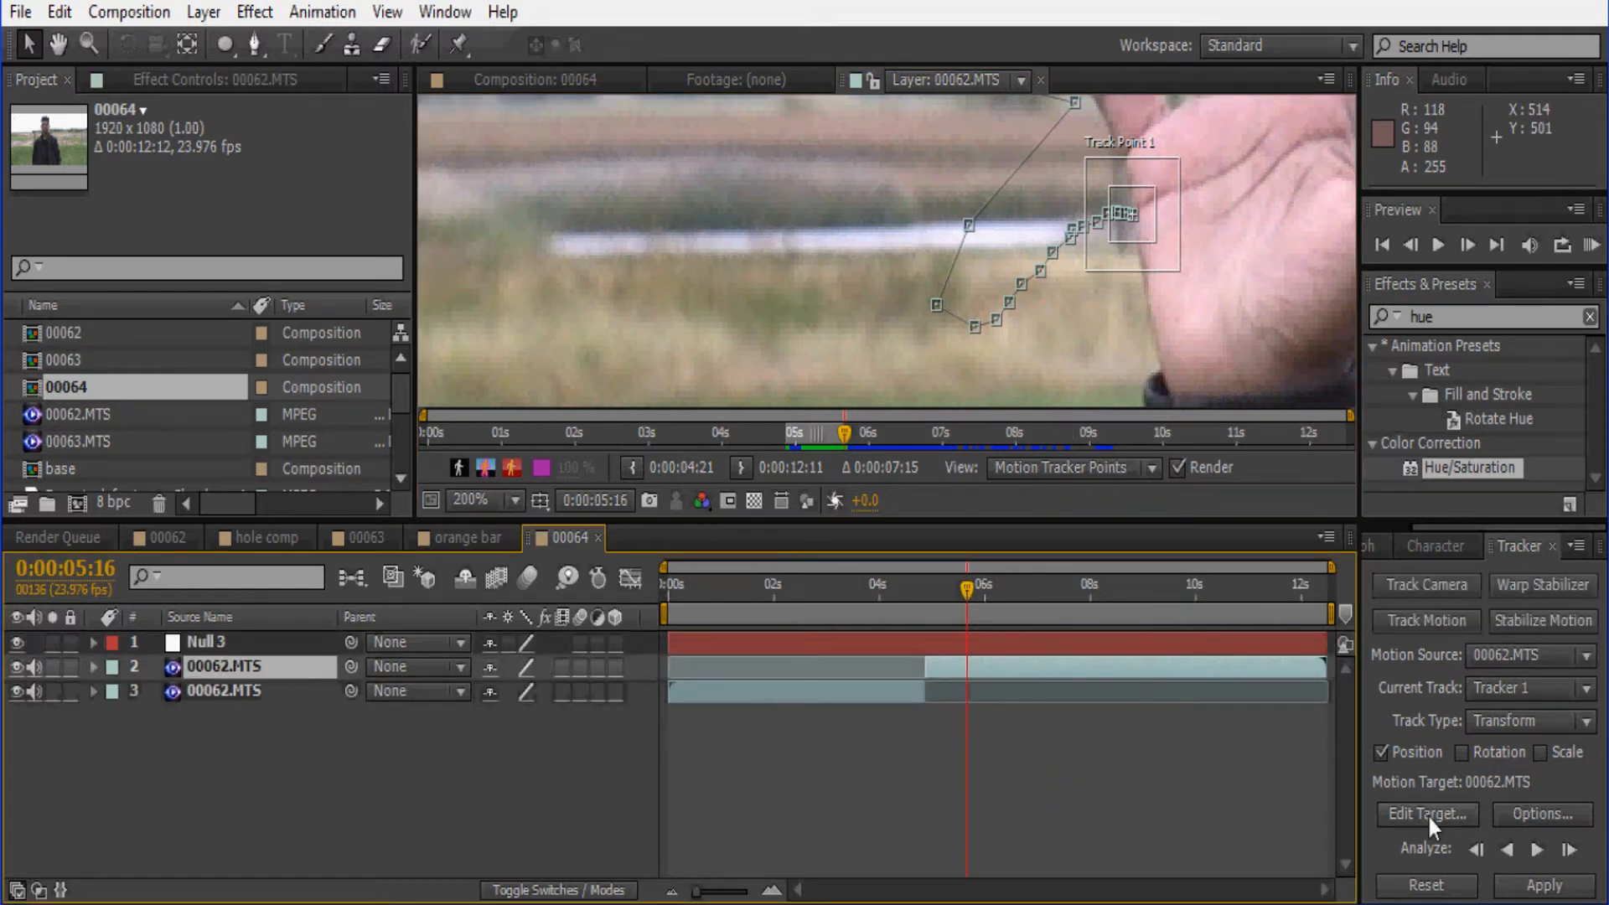
click(1427, 814)
click(878, 369)
click(838, 404)
click(847, 492)
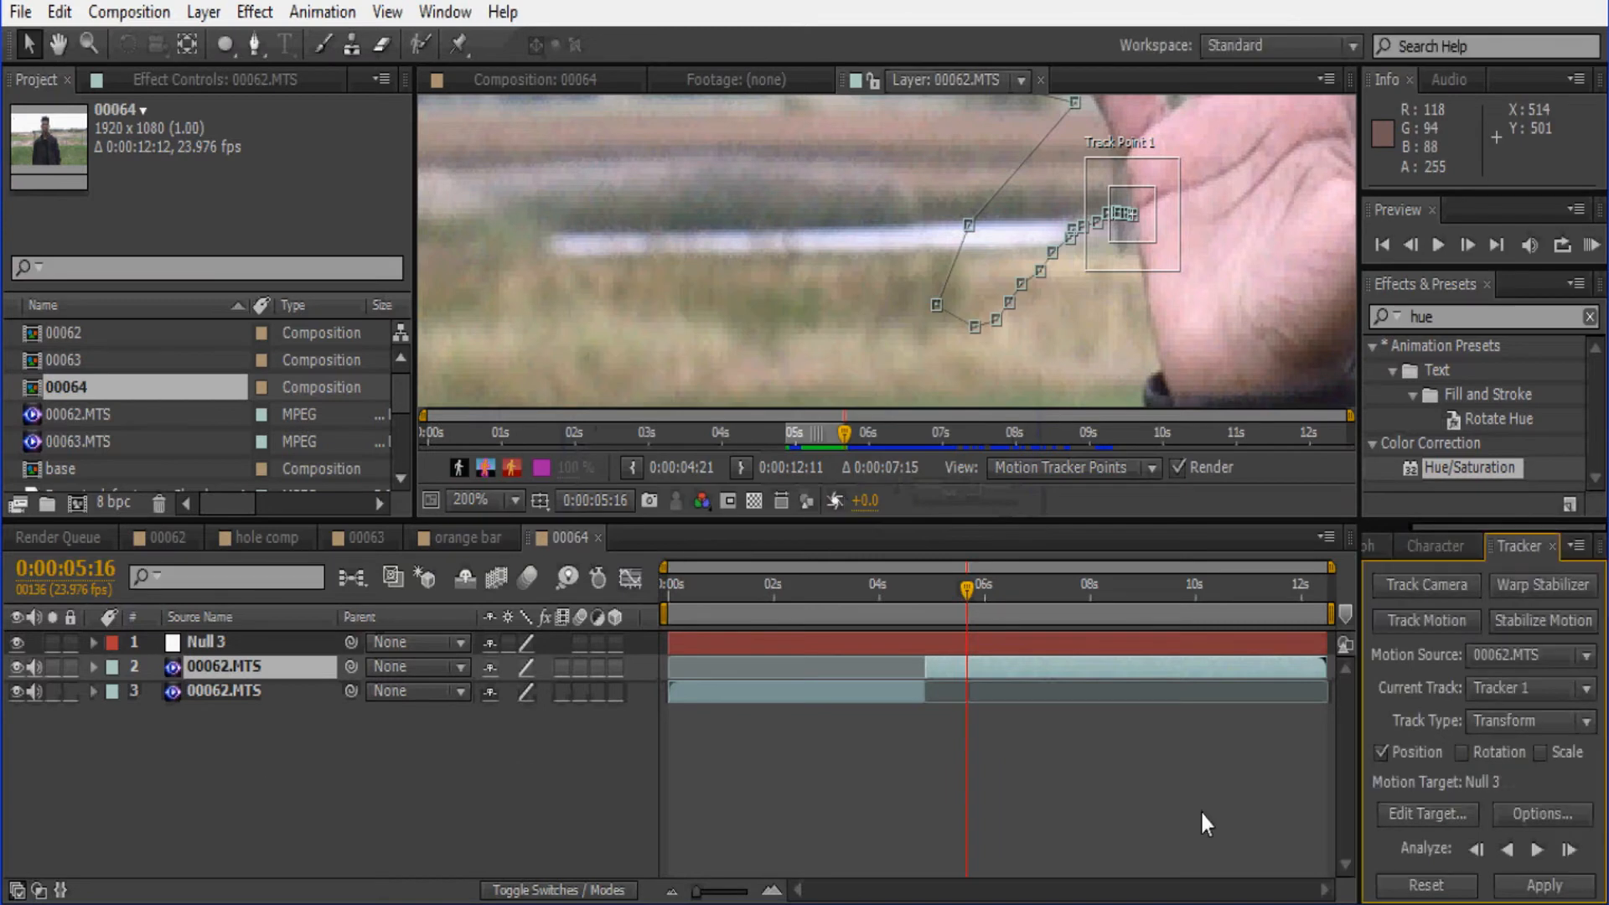
click(1559, 890)
click(782, 444)
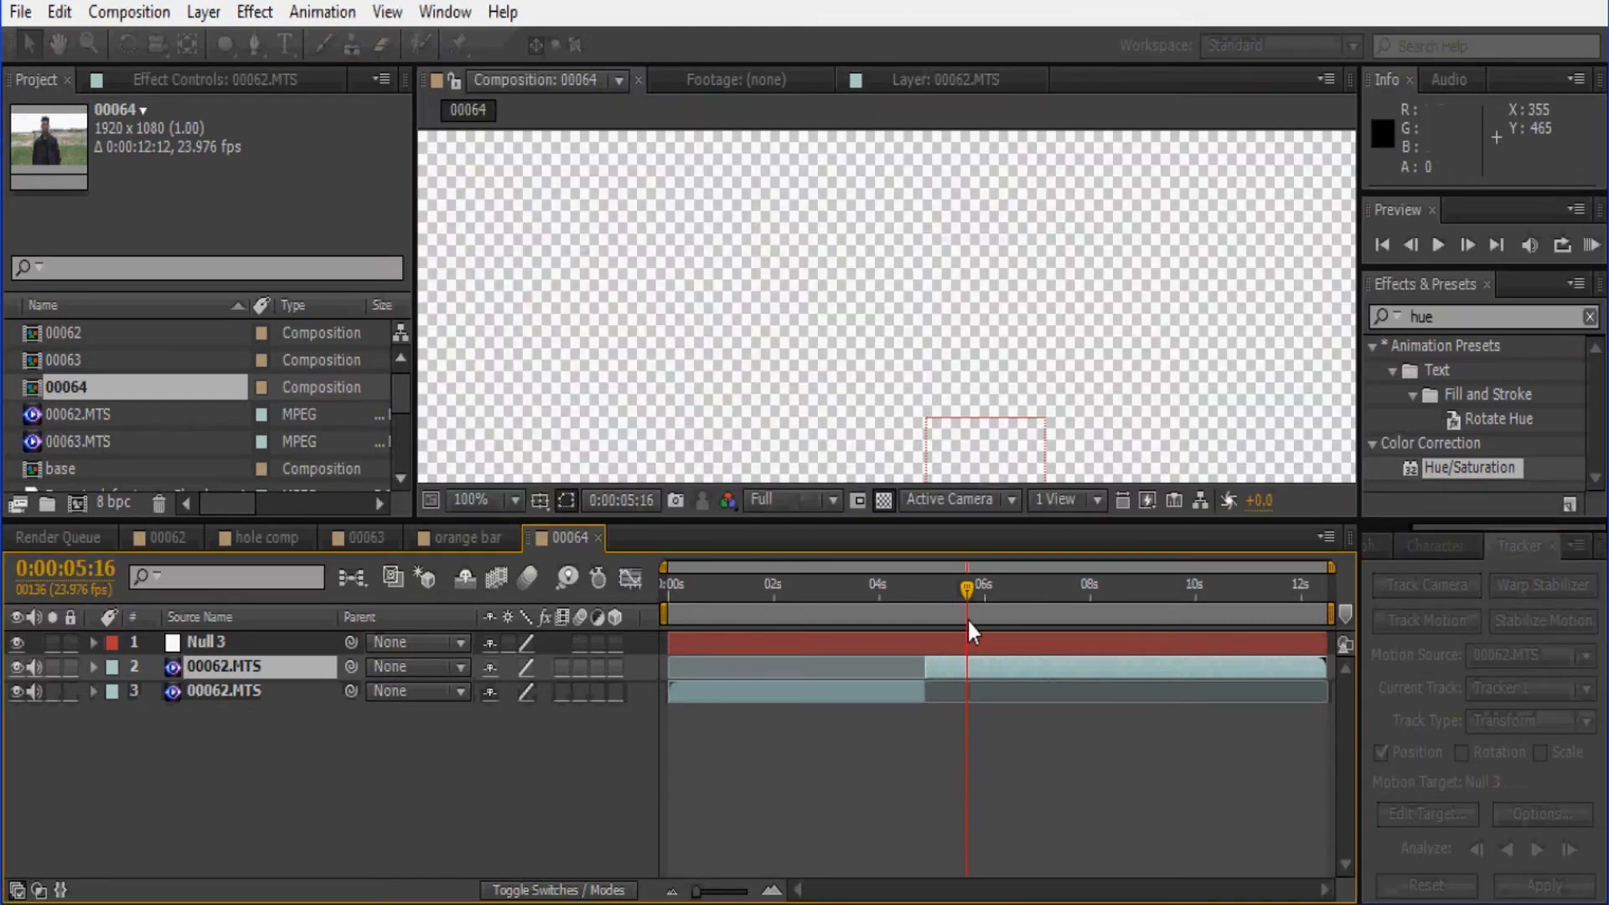
Step: Trim the null to run from 0:00:04:21 to 0:00:05:16 and end the tracked 00062.MTS segment at 0:00:05:16
click(974, 640)
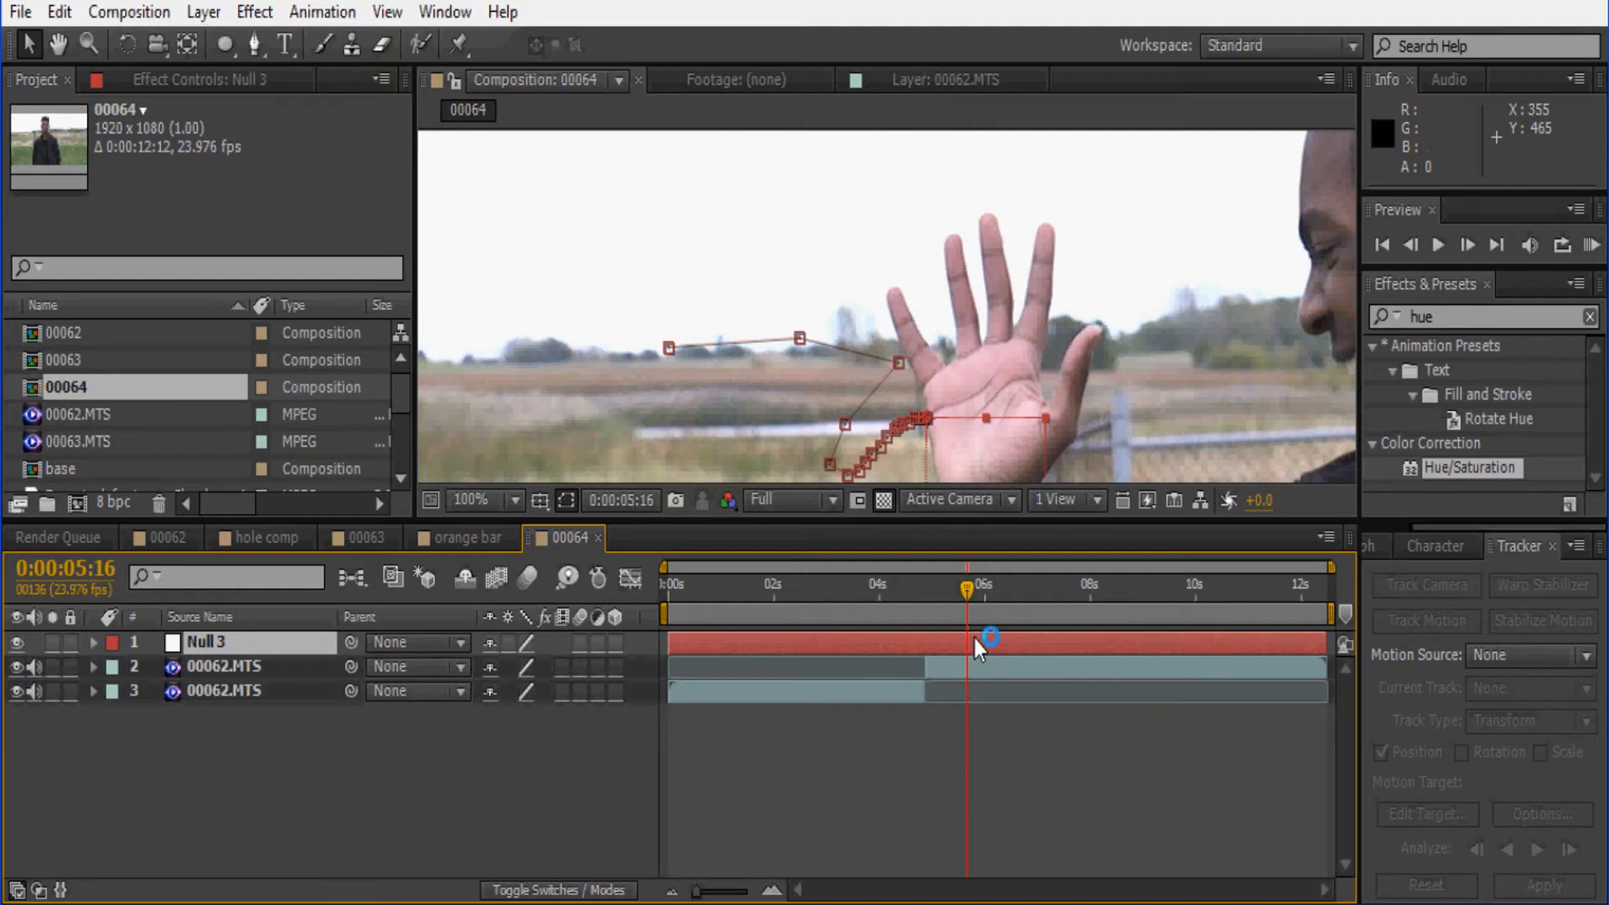
key(alt+bracketright)
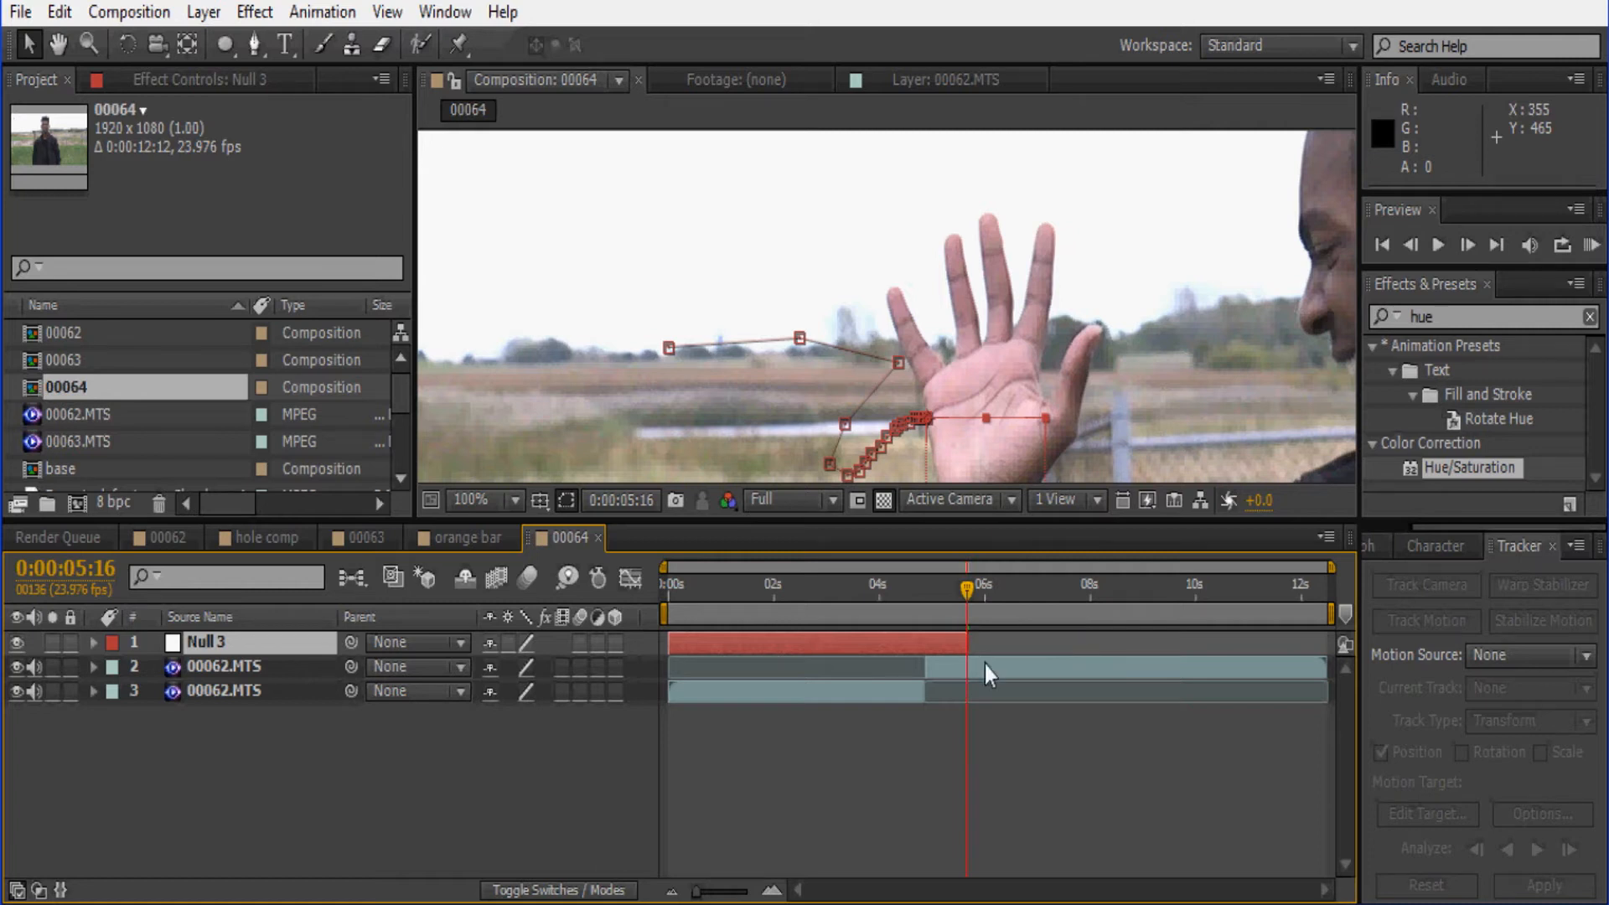
click(984, 665)
key(alt+bracketright)
click(925, 585)
click(953, 646)
key(alt+bracketleft)
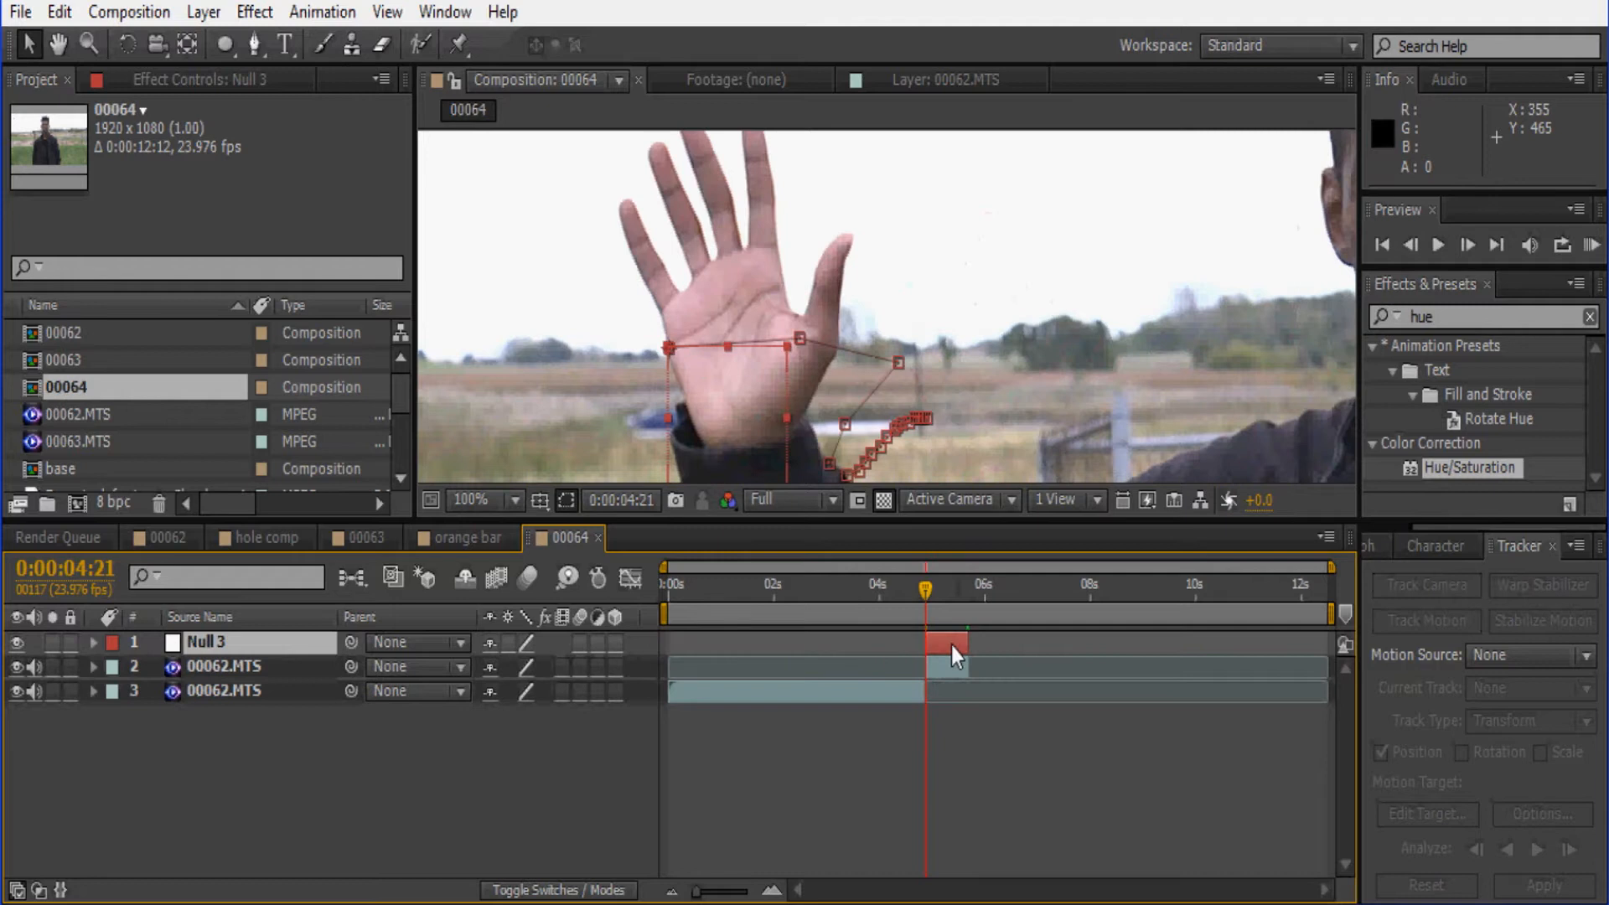
Step: Create a full-frame 1920 x 1080 solid coloured pure green, 00FF00
click(956, 746)
key(ctrl+y)
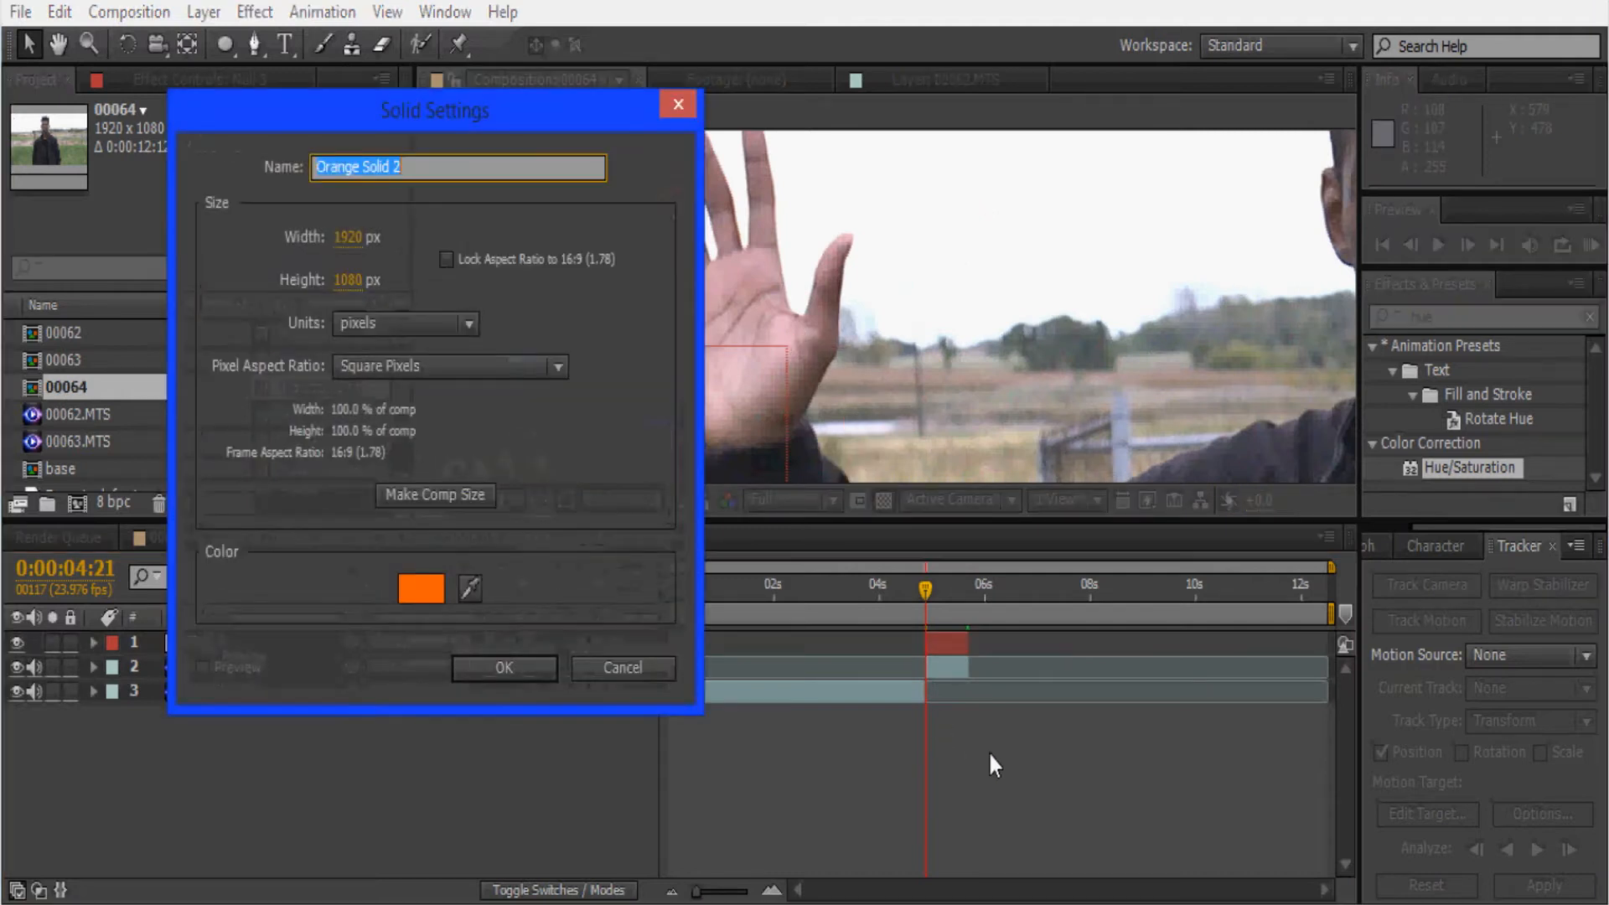
click(421, 588)
click(1106, 718)
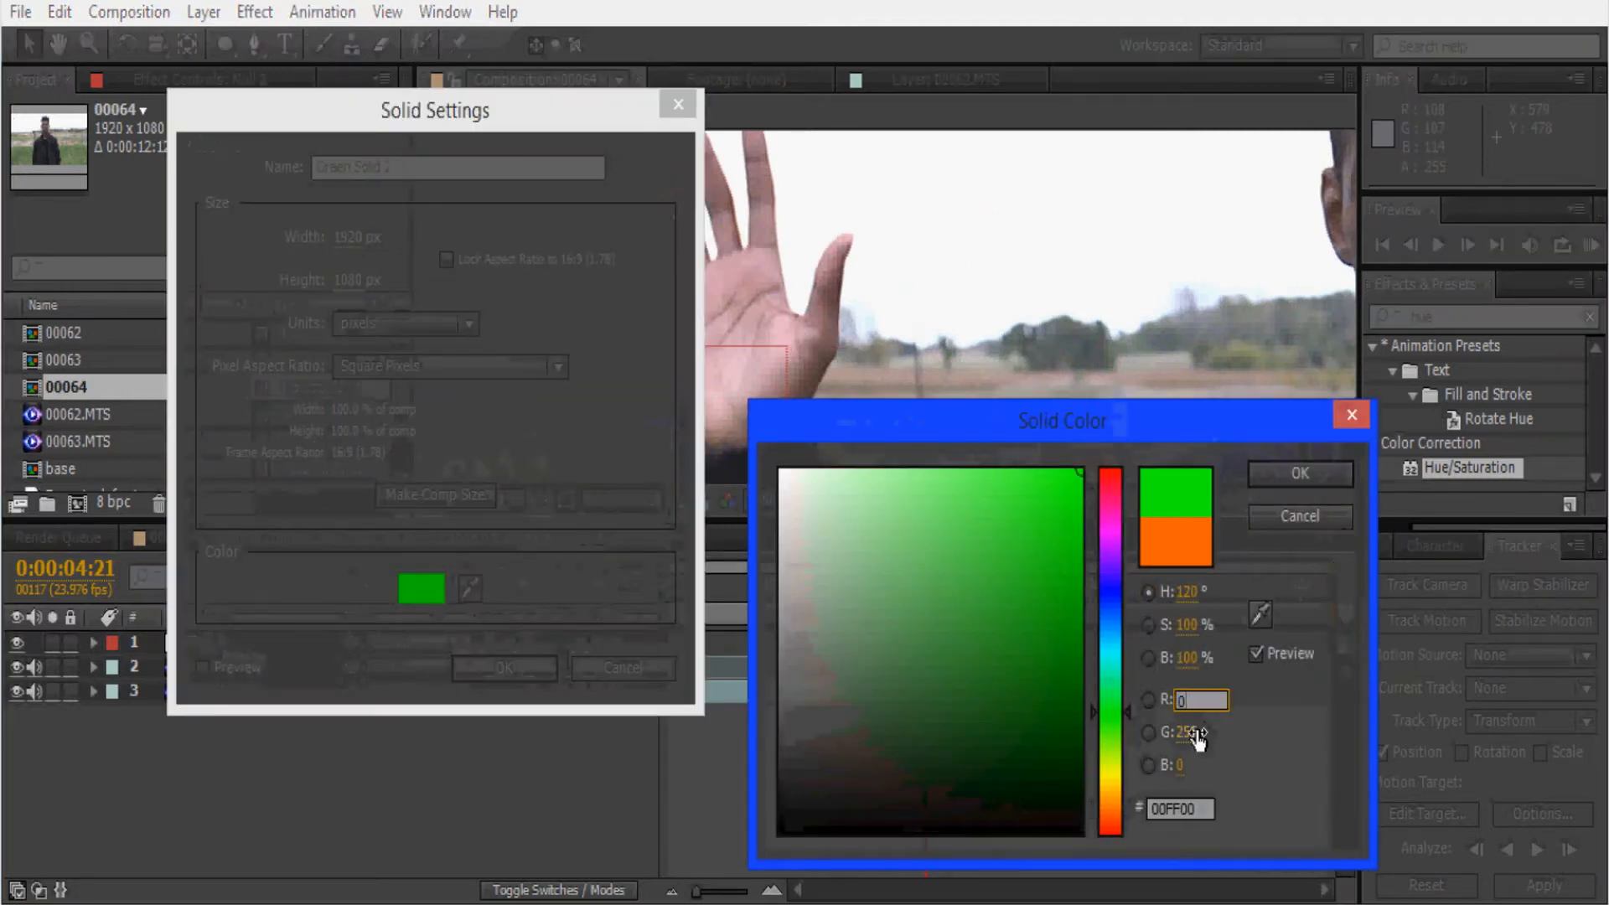
key(Return)
click(535, 657)
Step: Trim the green solid to start at 0:00:04:21 and end at 0:00:05:17
key(alt+bracketleft)
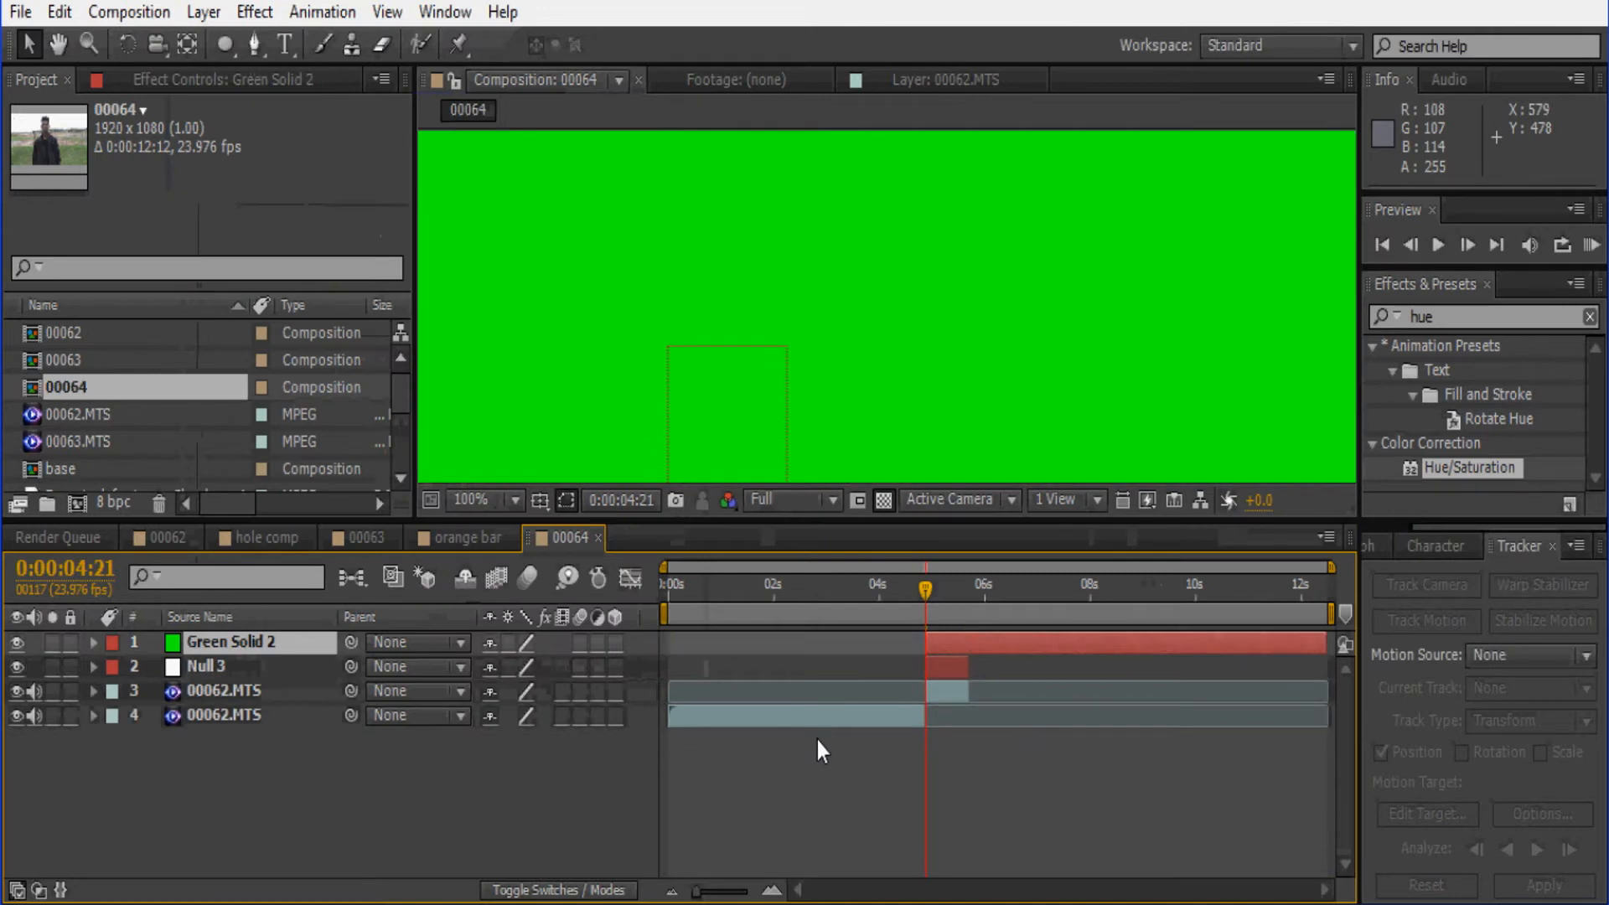
drag(973, 602, 968, 592)
key(alt+bracketright)
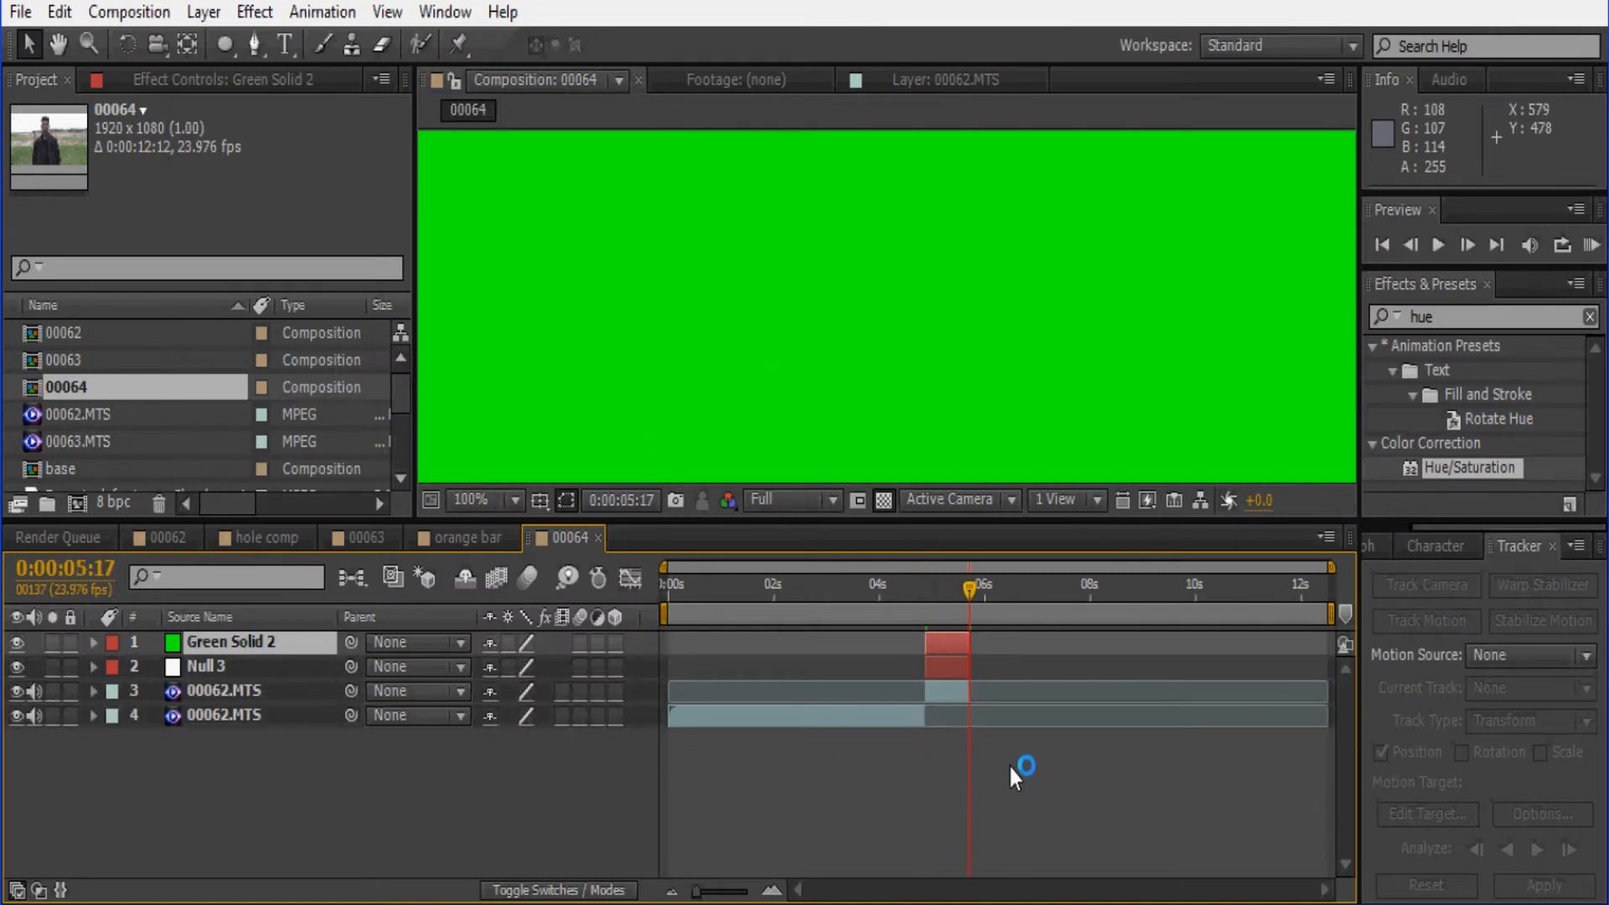
Step: Lower the green solid's opacity to 65% and draw a small elliptical mask over the palm at 0:00:05:08
key(t)
drag(506, 667, 503, 676)
click(949, 602)
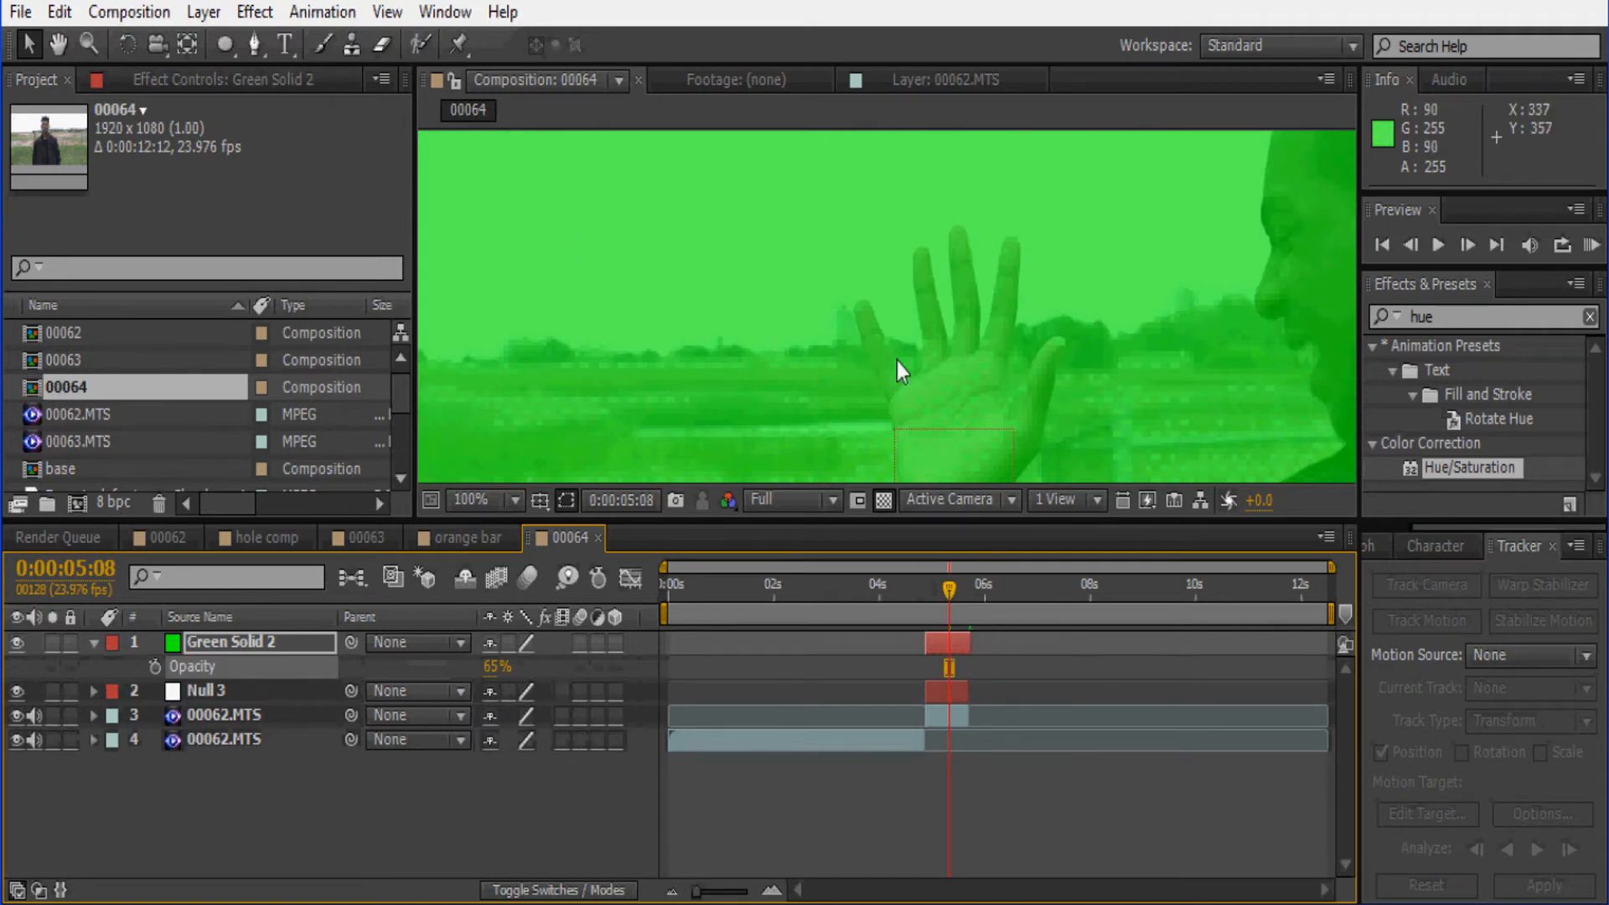
key(h)
drag(819, 316, 715, 234)
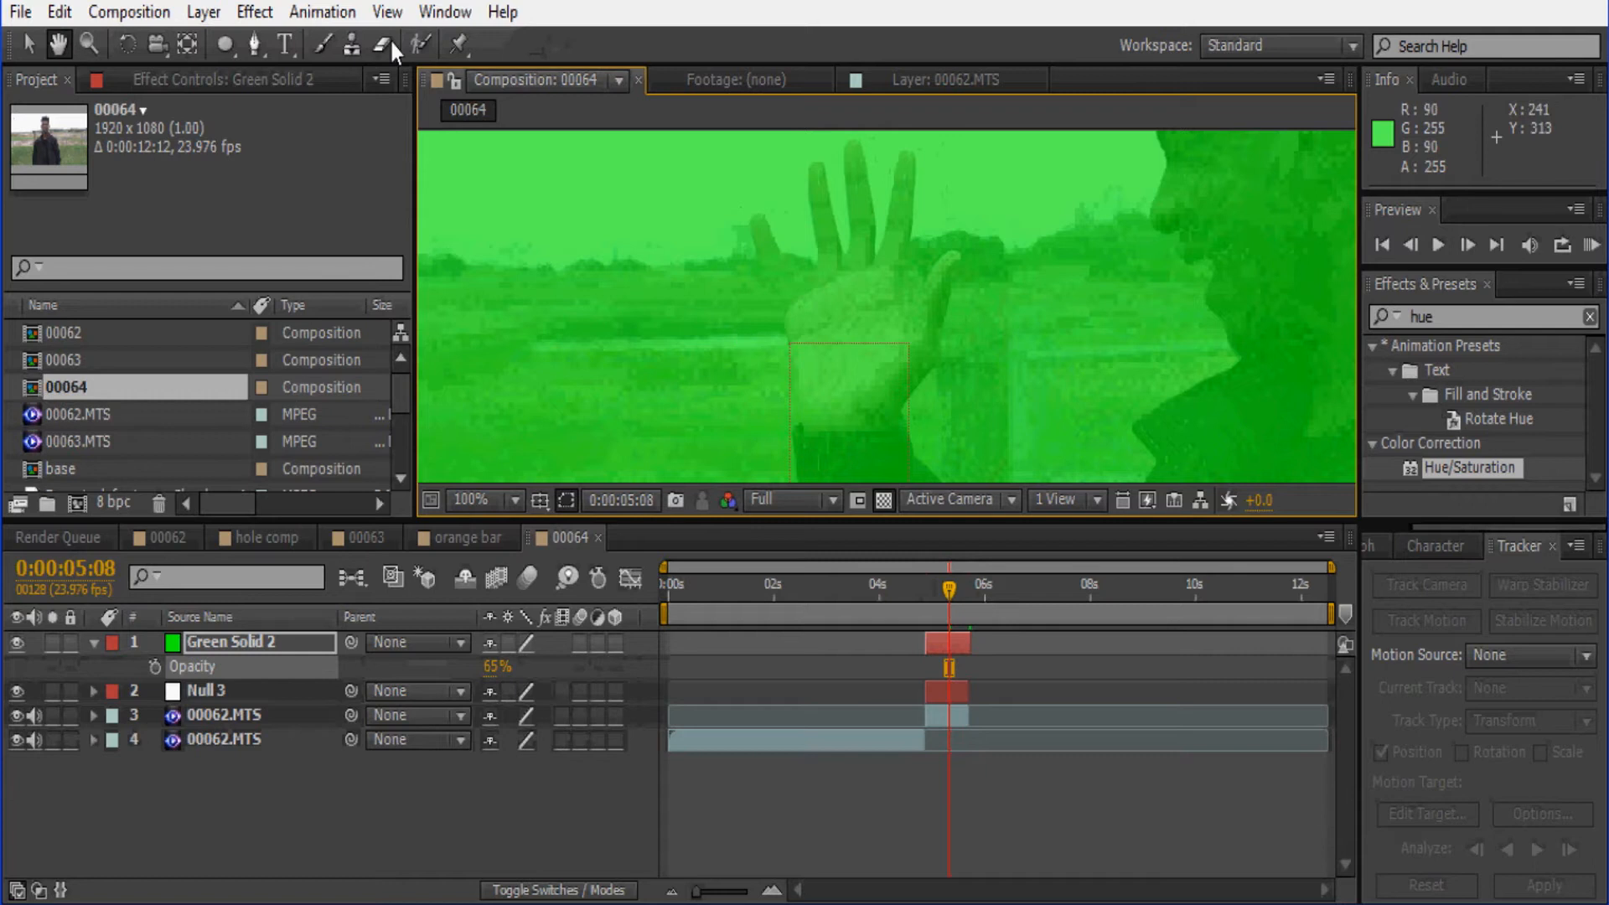
click(225, 44)
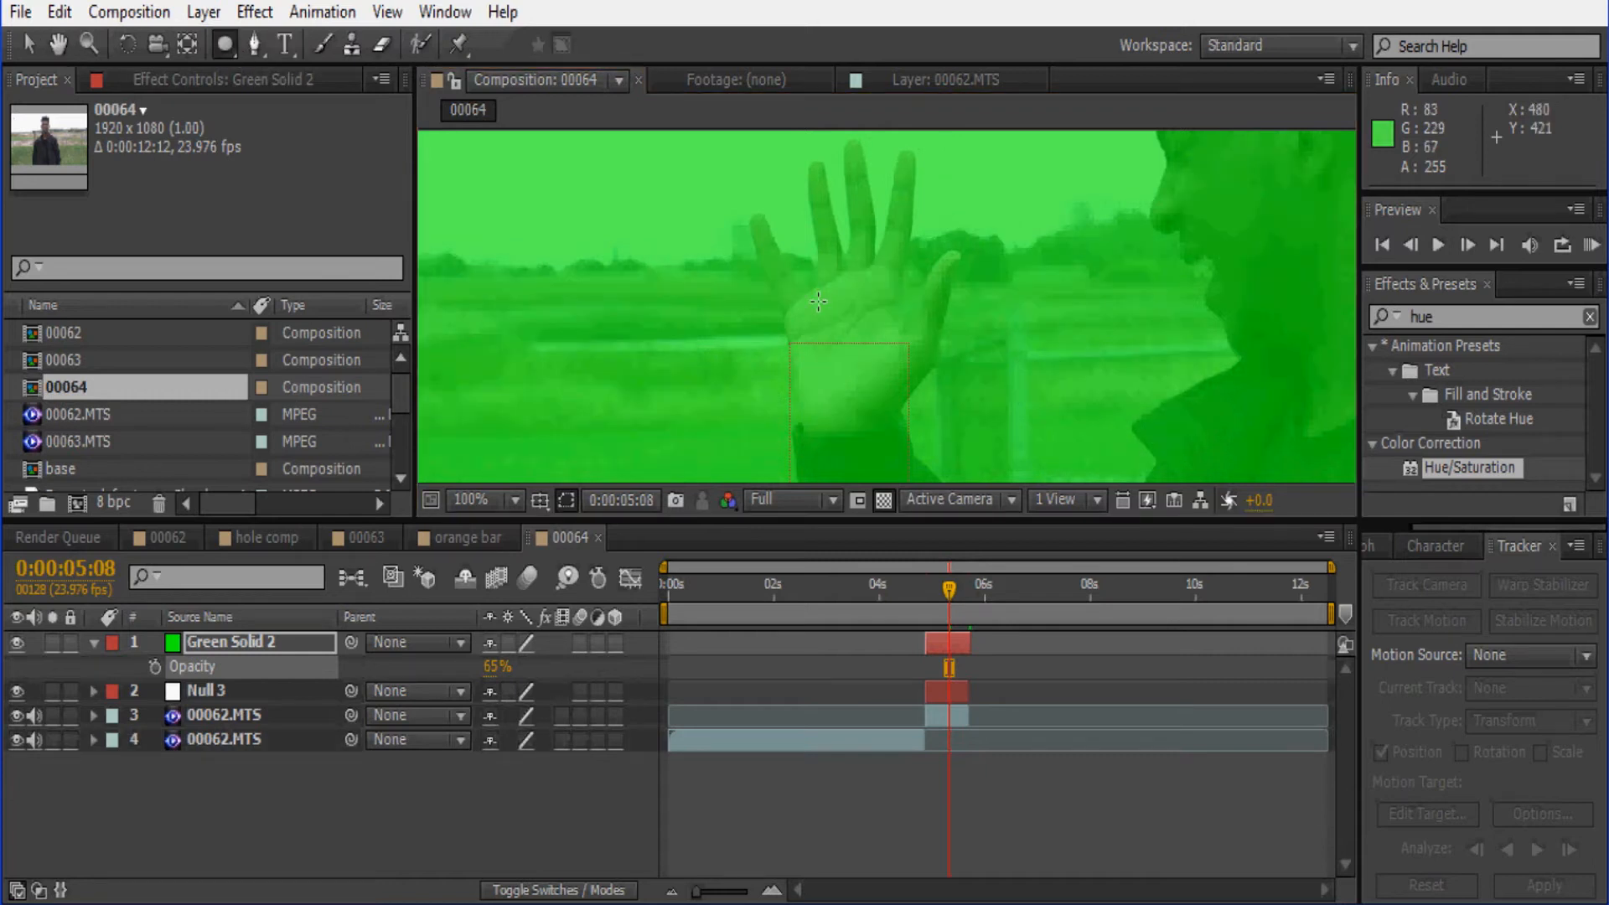
drag(823, 305, 877, 362)
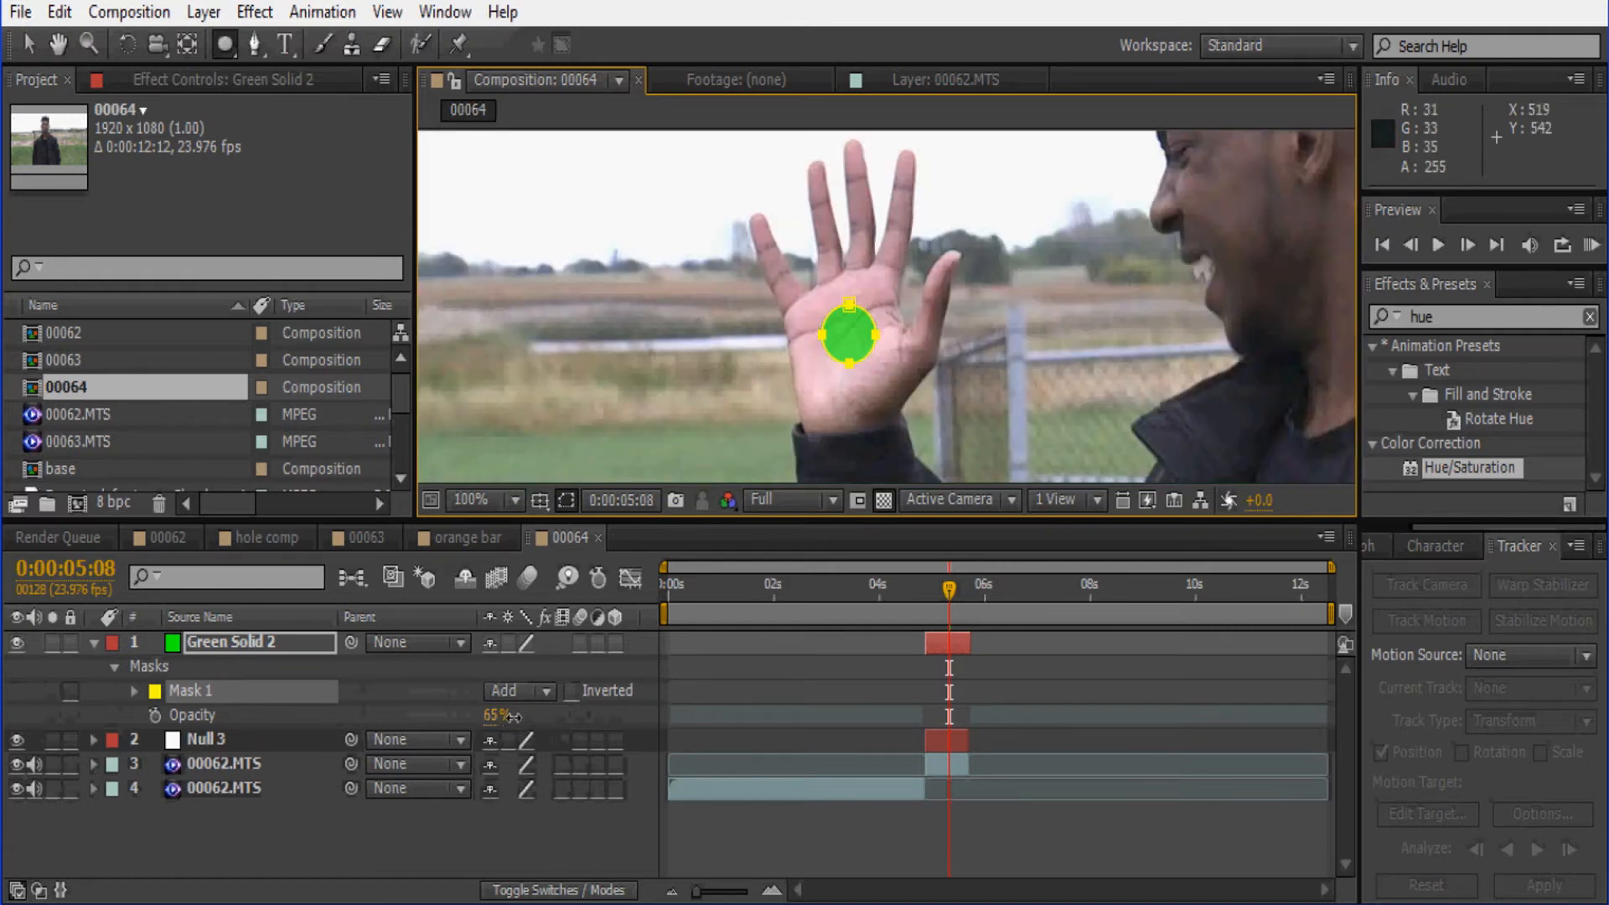
Step: Set the green solid's opacity to 100% and adjust the mask points into a slightly larger, irregular hole shape
drag(513, 718, 757, 717)
click(1043, 718)
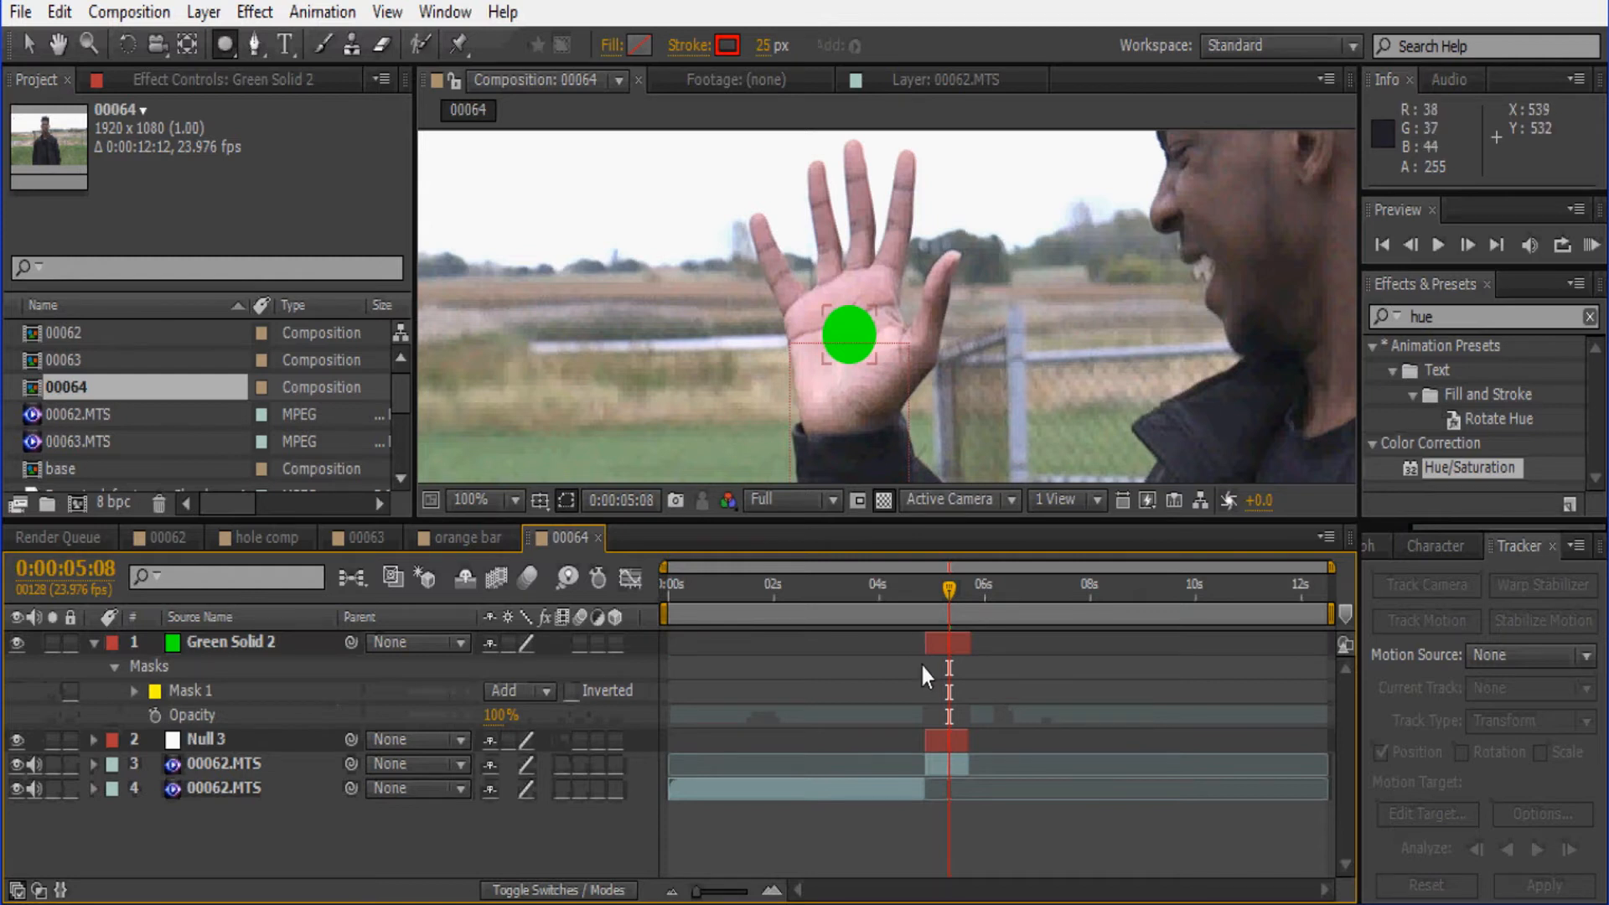
click(952, 644)
click(29, 45)
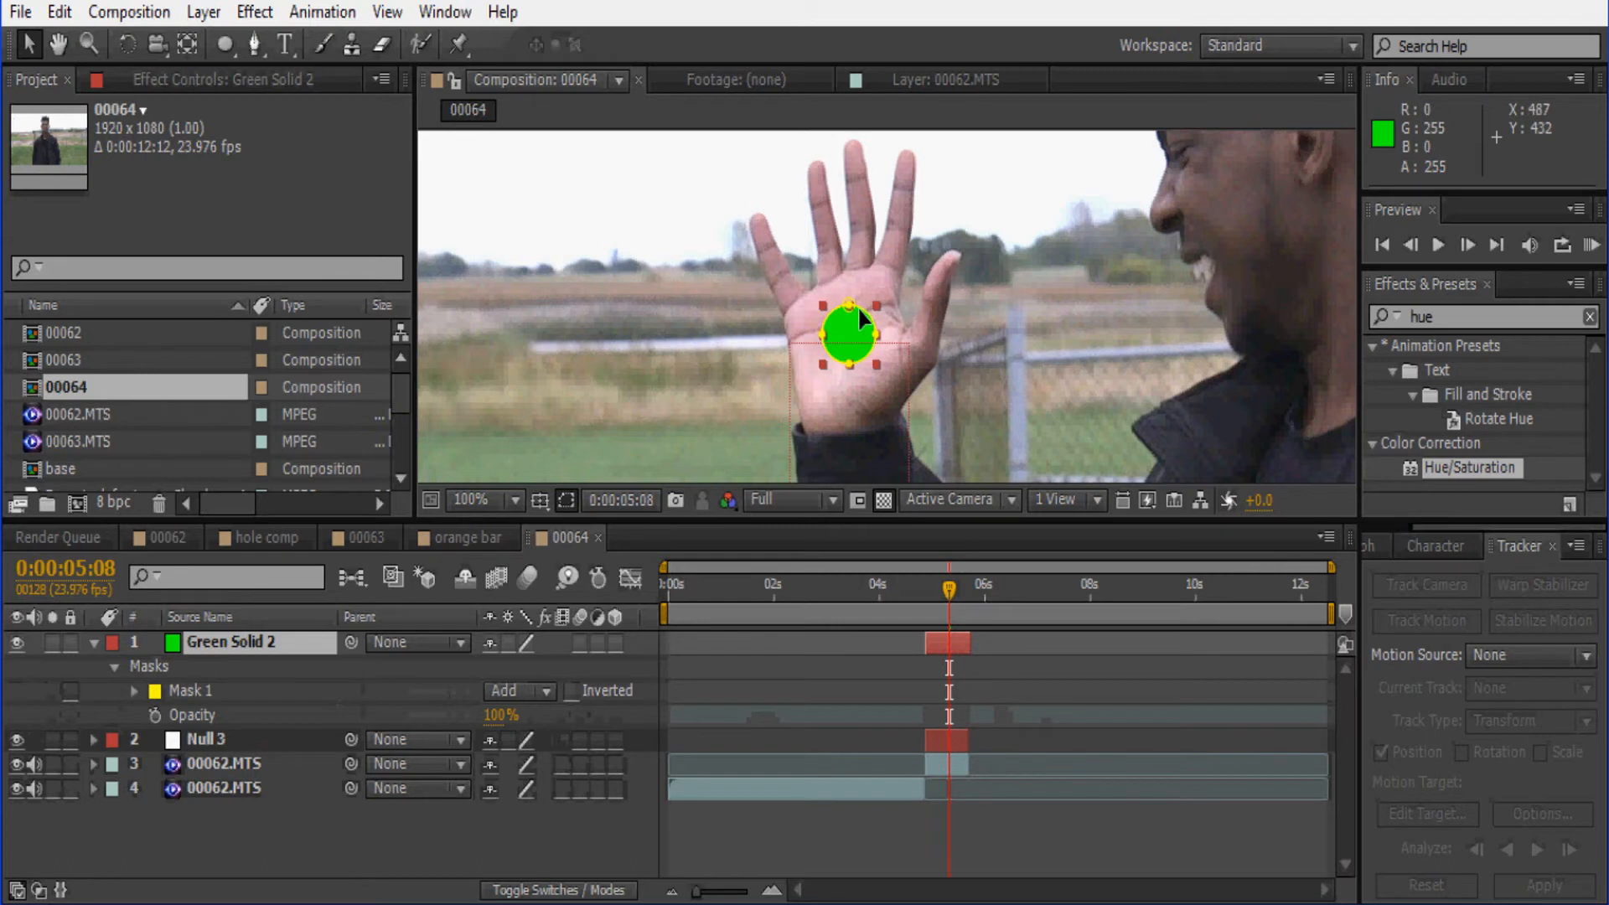
click(828, 365)
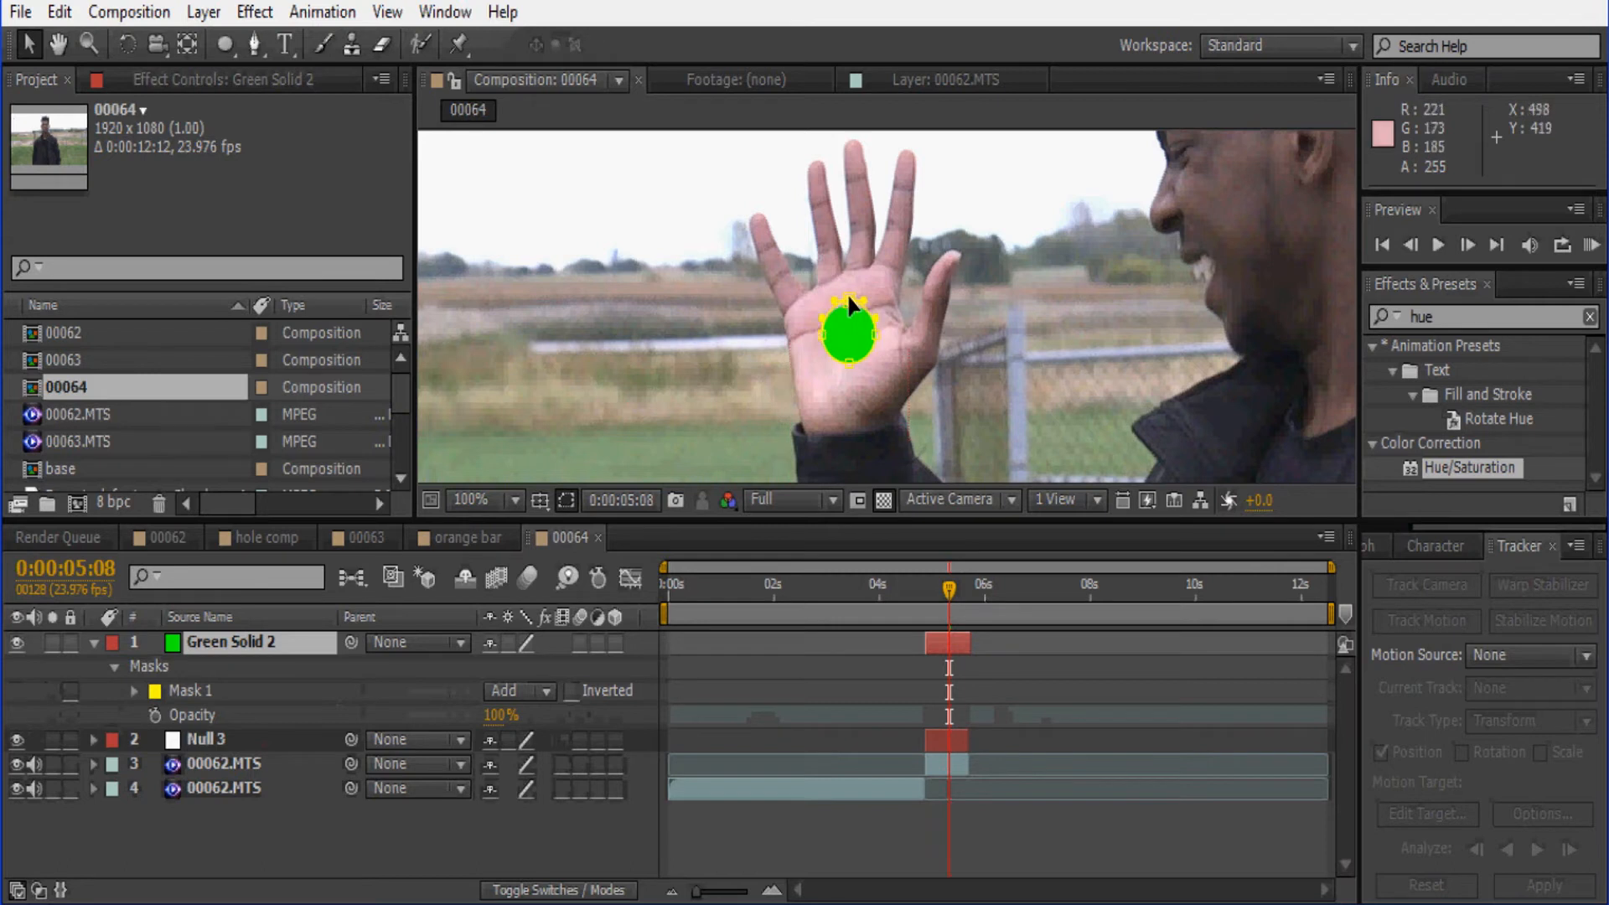
click(819, 339)
drag(849, 362, 878, 331)
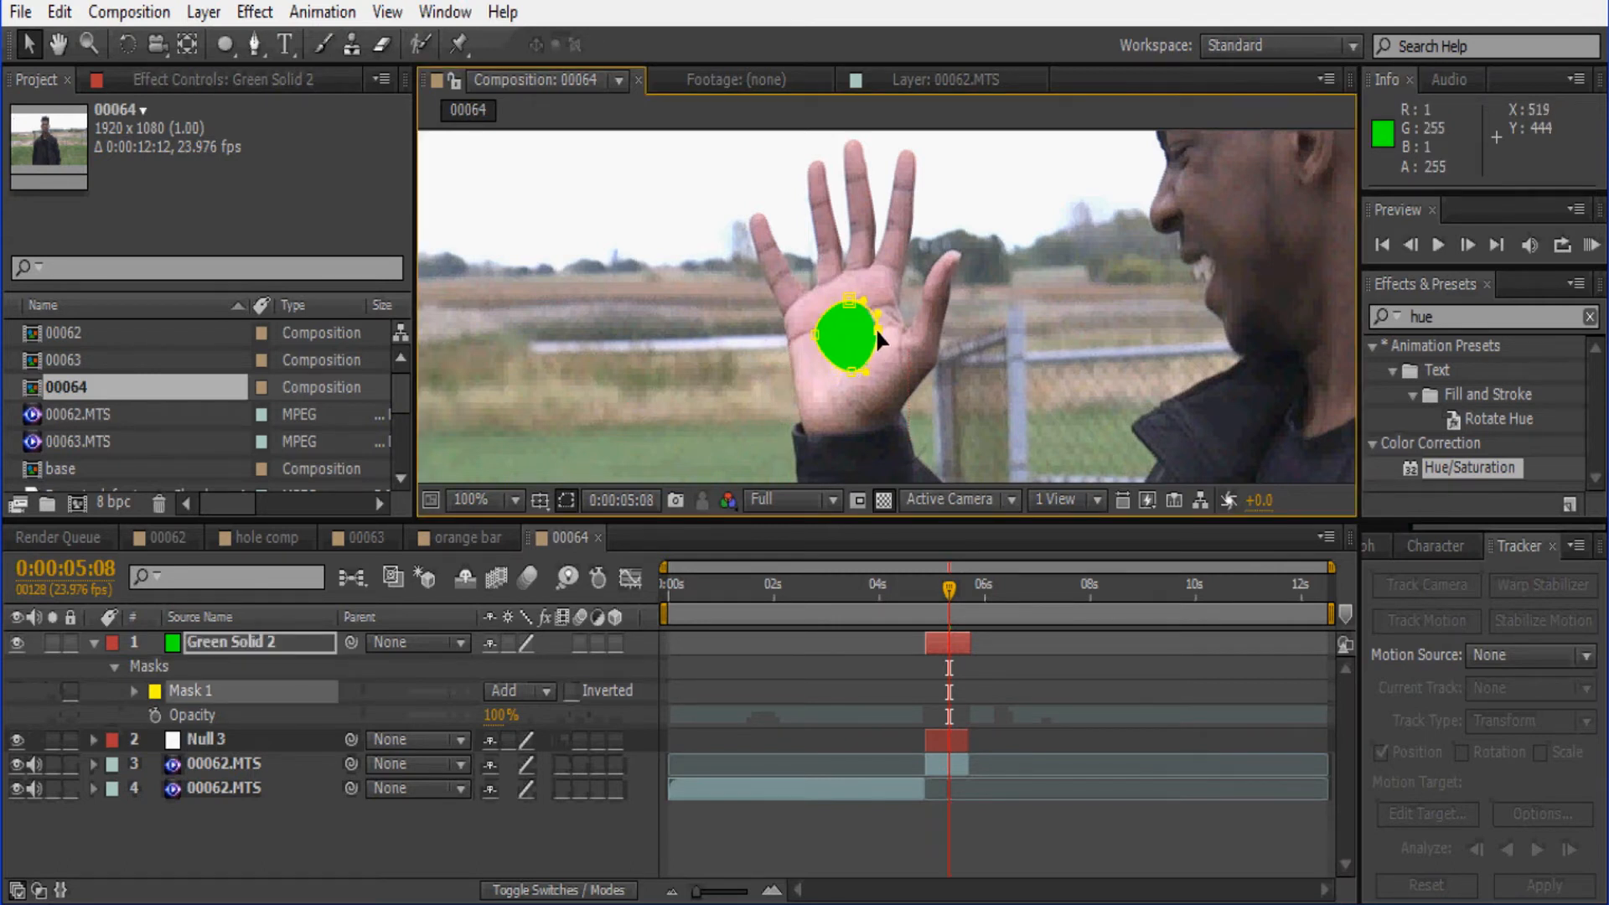
click(1004, 679)
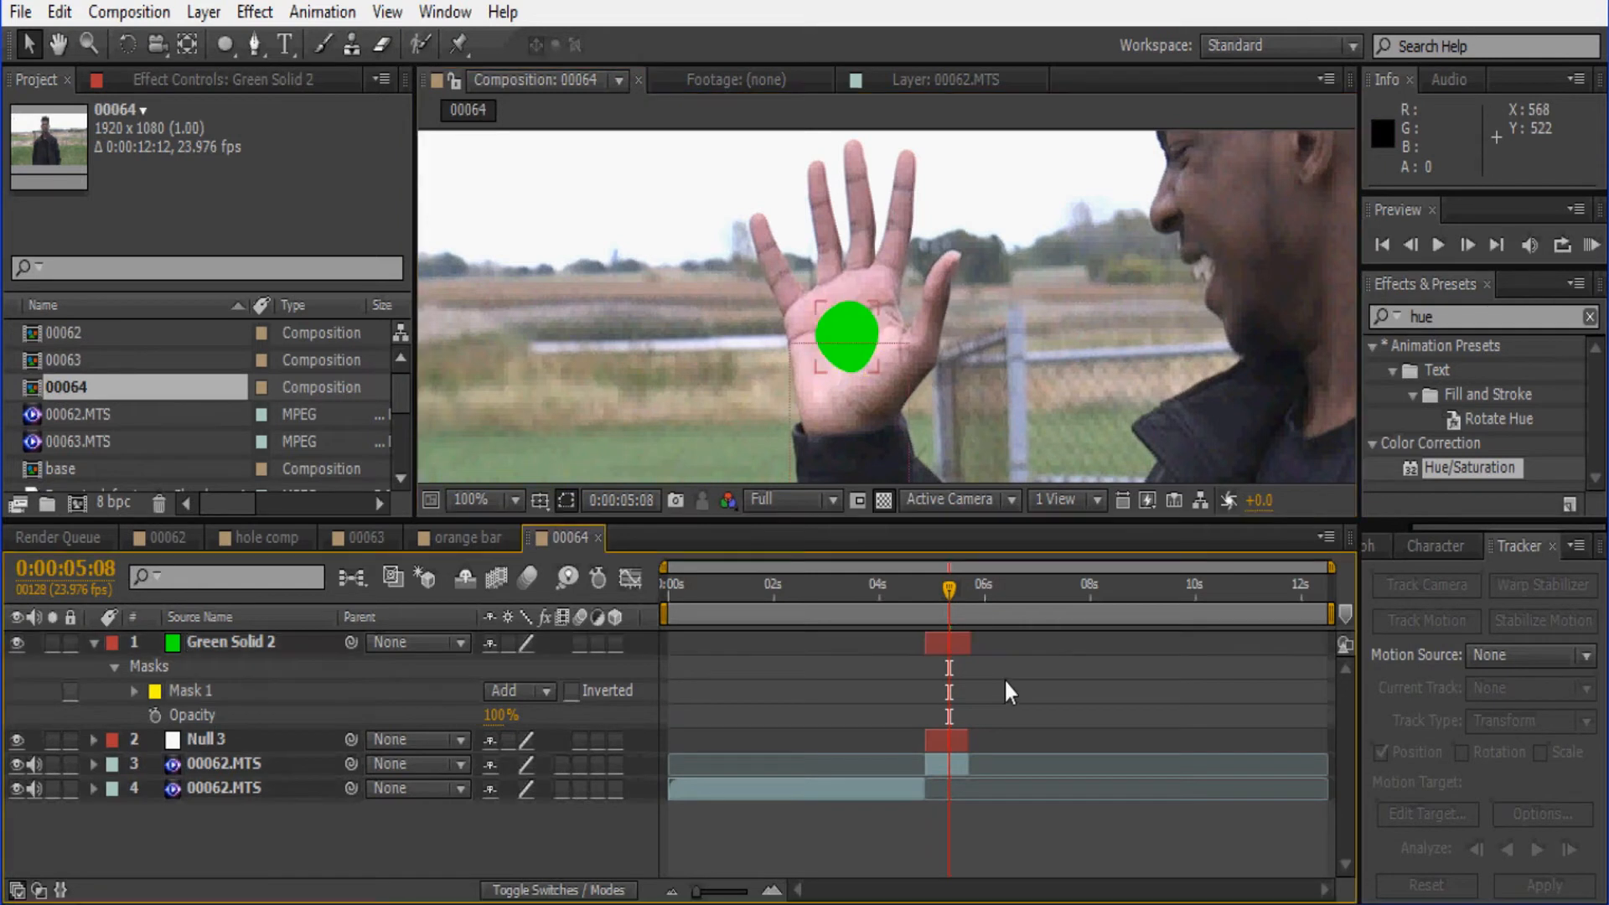
Step: Duplicate the green solid and shrink the lower copy's mask to sit slightly inside the original hole shape
click(940, 640)
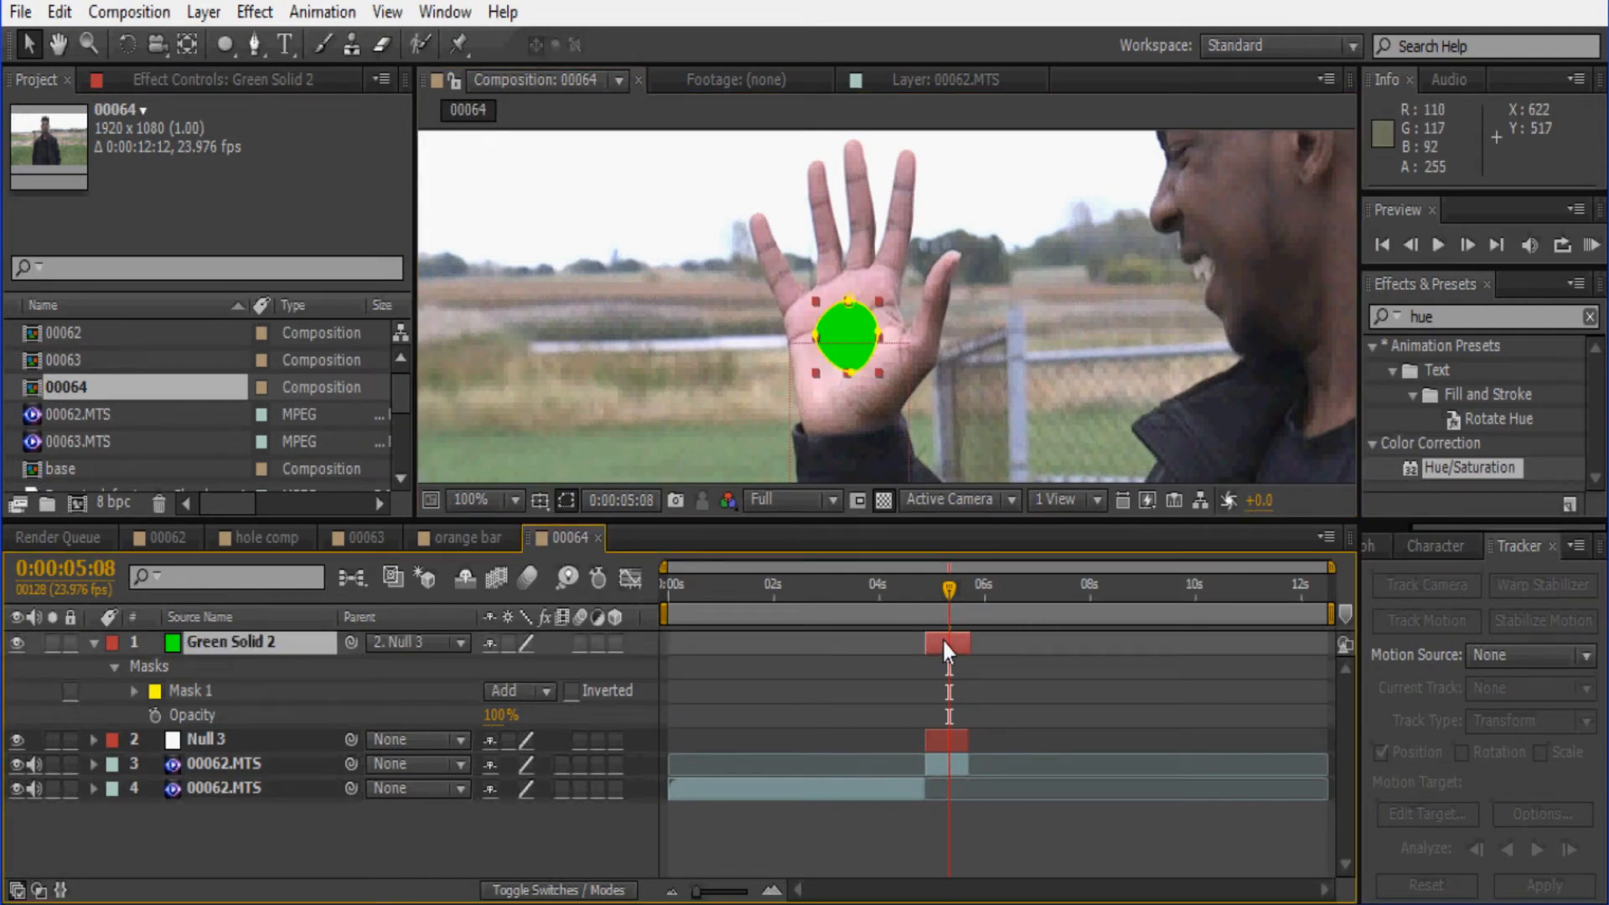
key(ctrl+d)
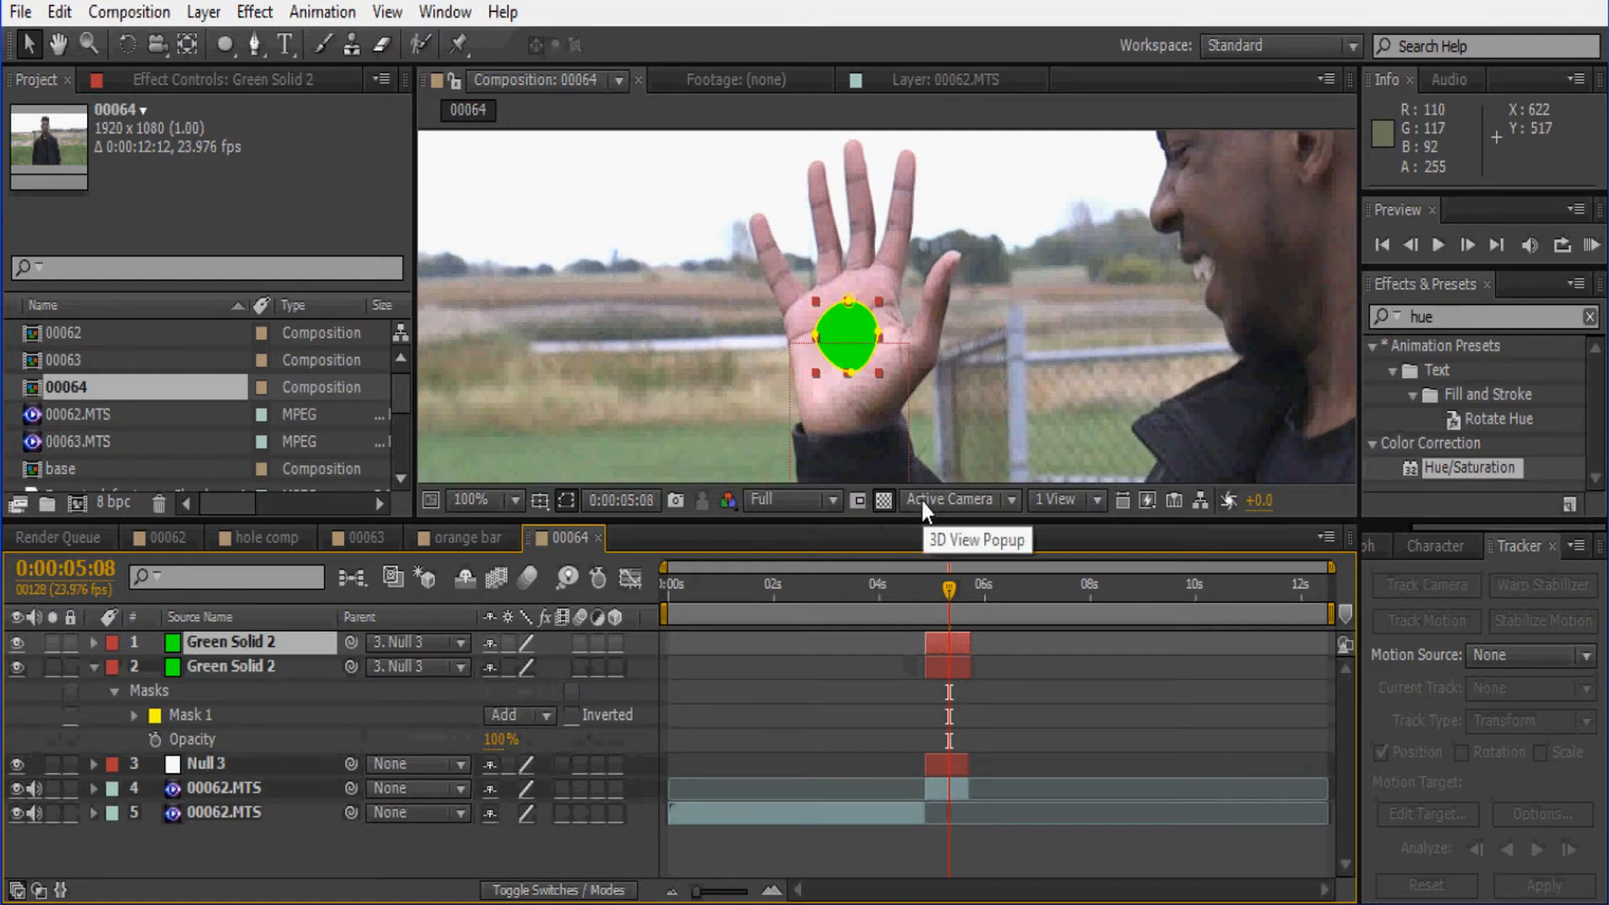
click(930, 667)
drag(816, 334, 849, 361)
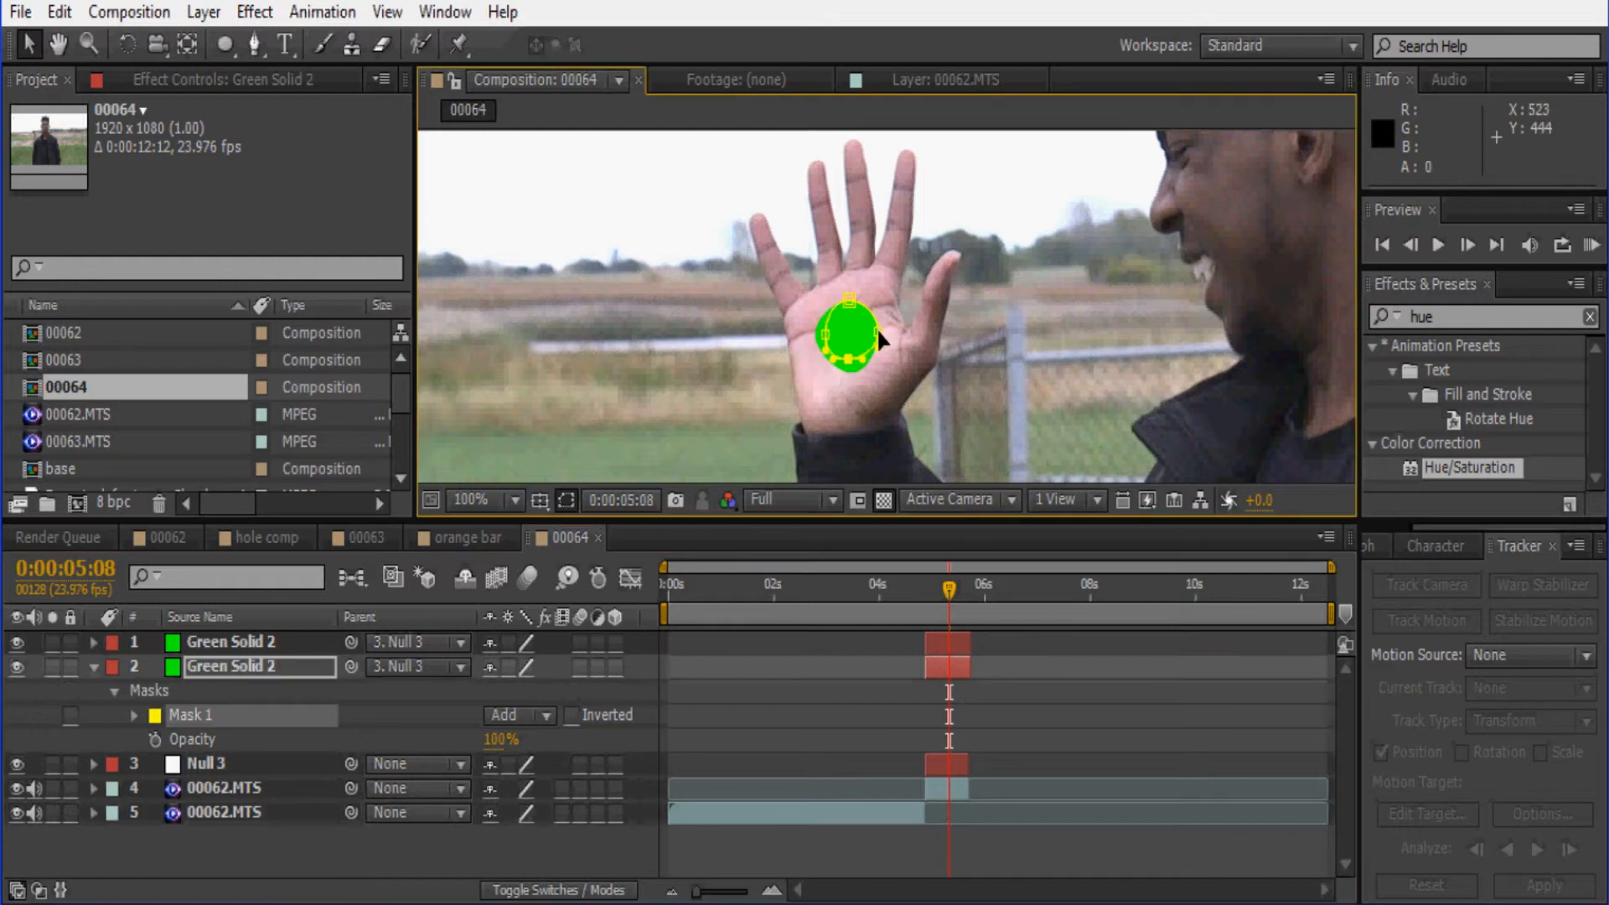
Step: Apply Hue/Saturation to the larger green solid and set its Master Saturation to -100
click(937, 645)
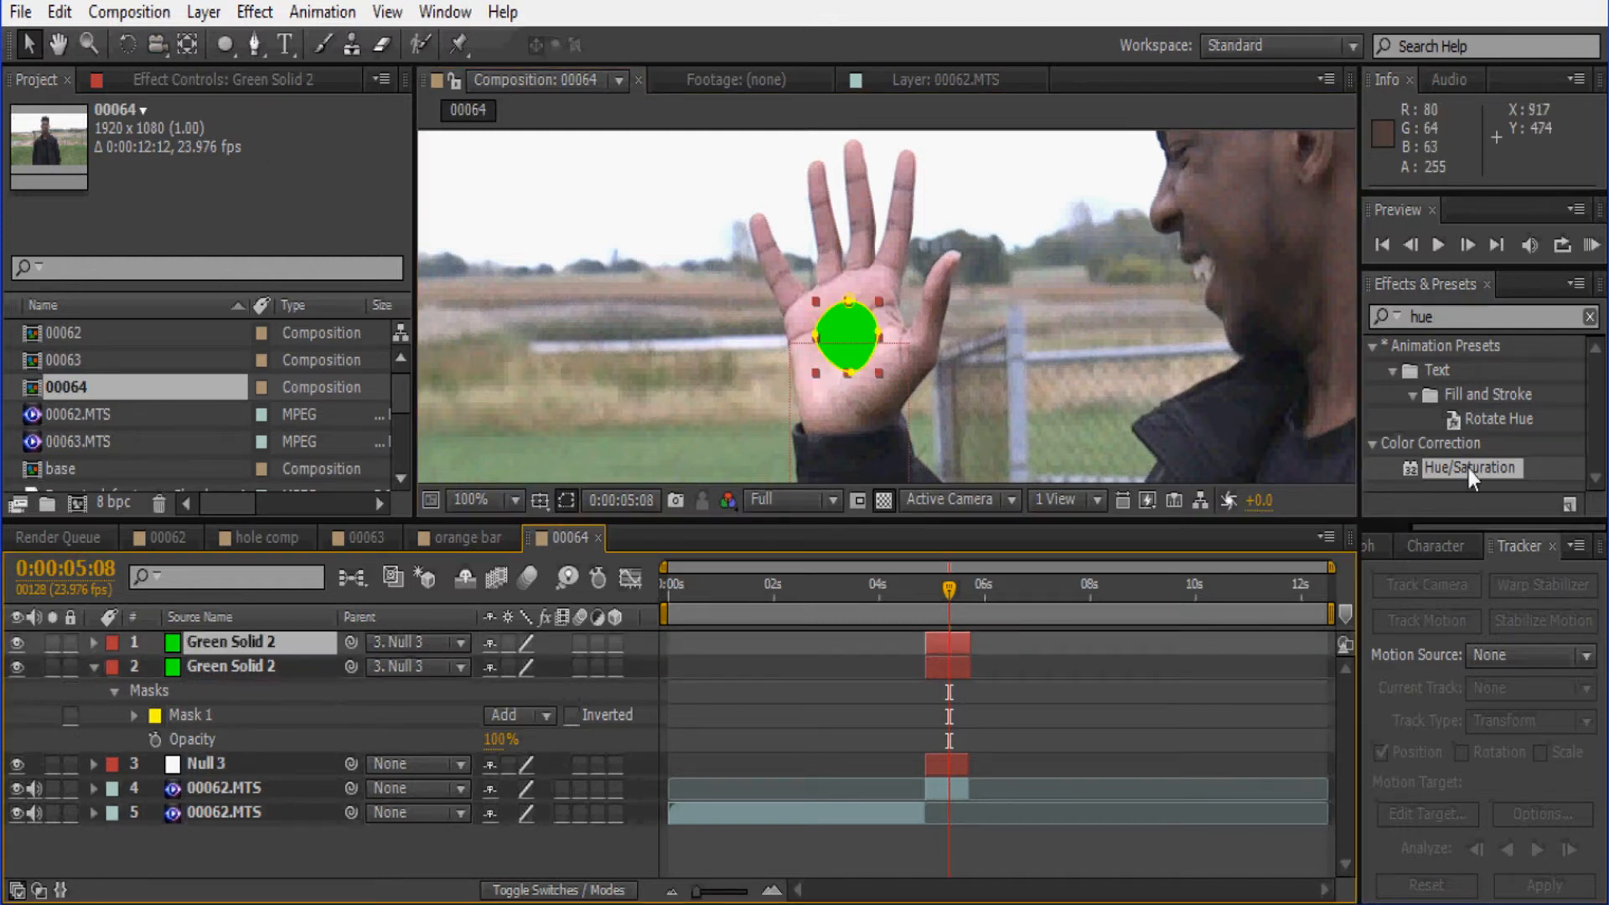
click(1589, 317)
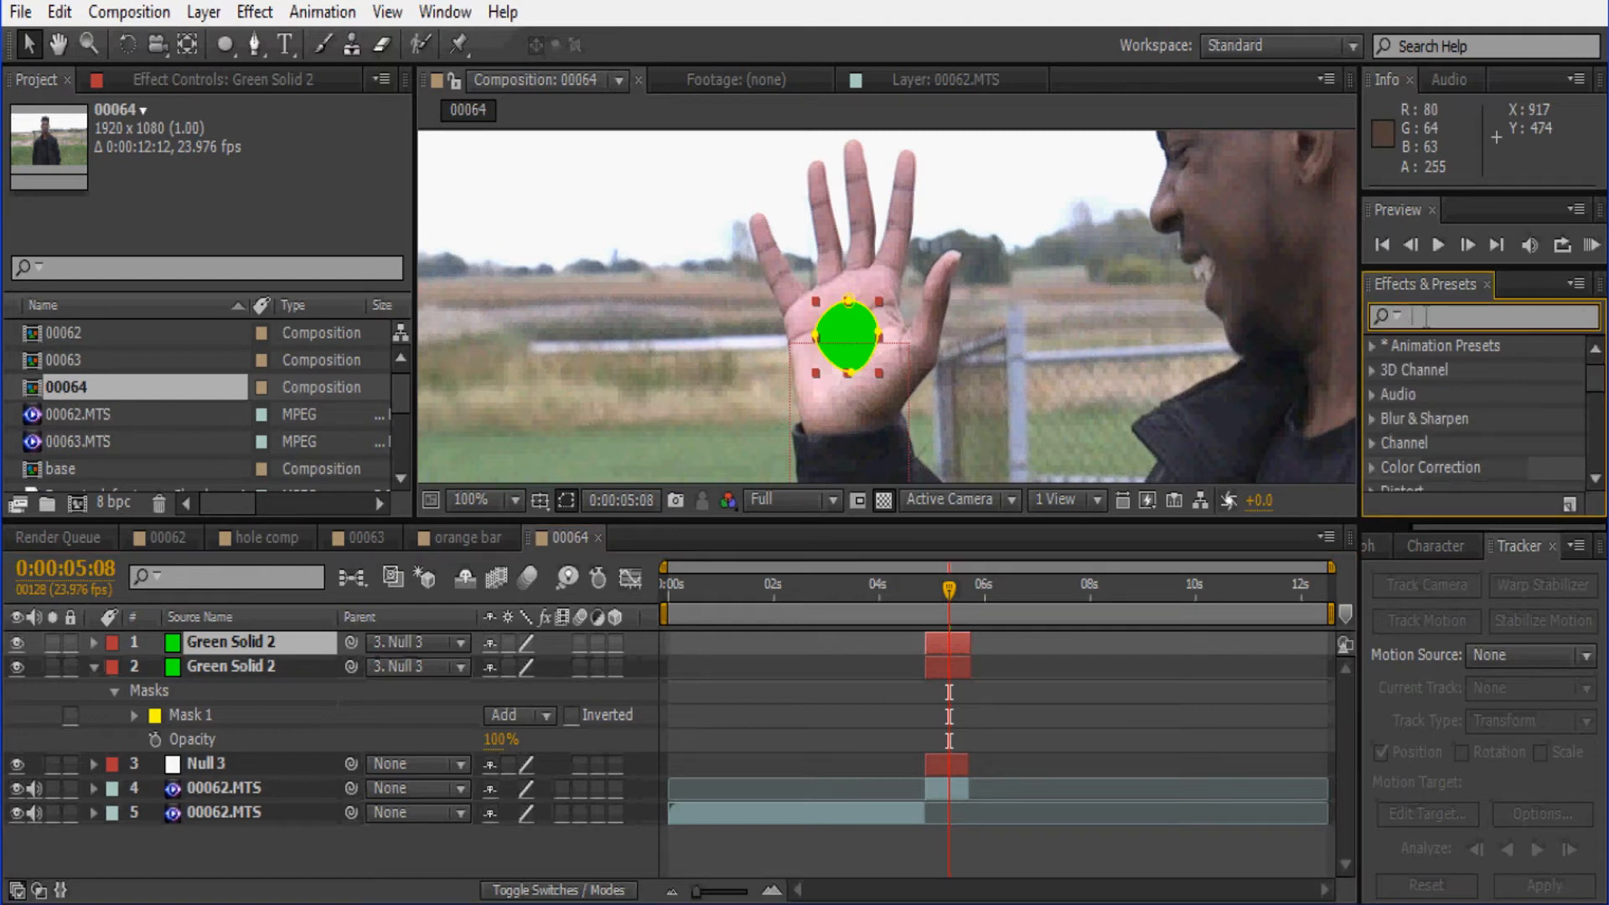
text(hue)
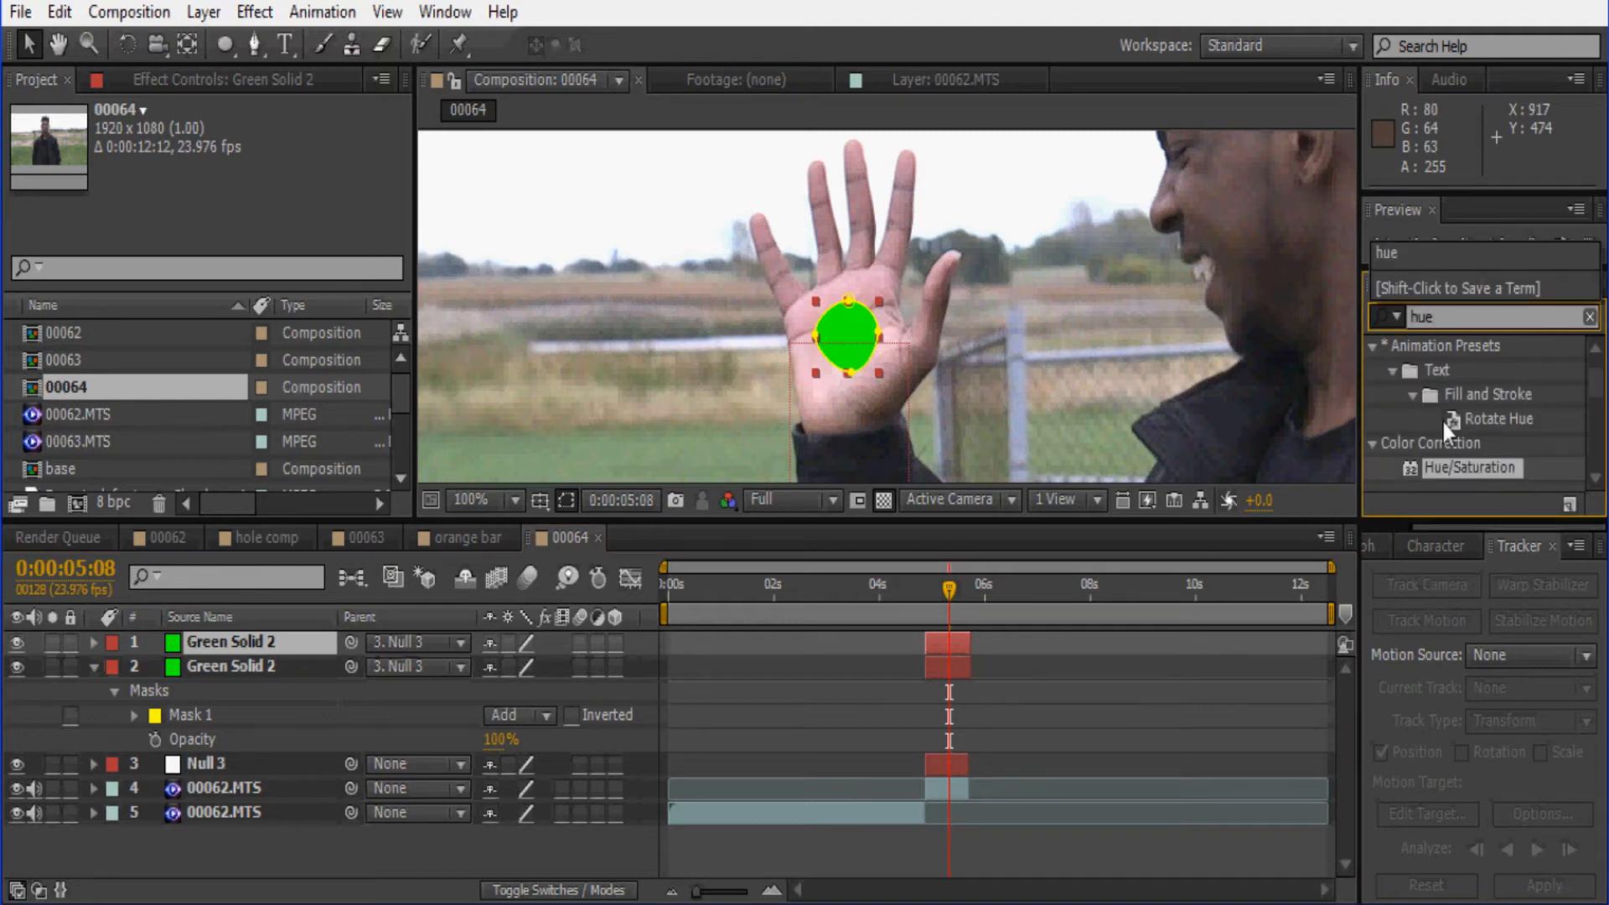
drag(1457, 476, 932, 645)
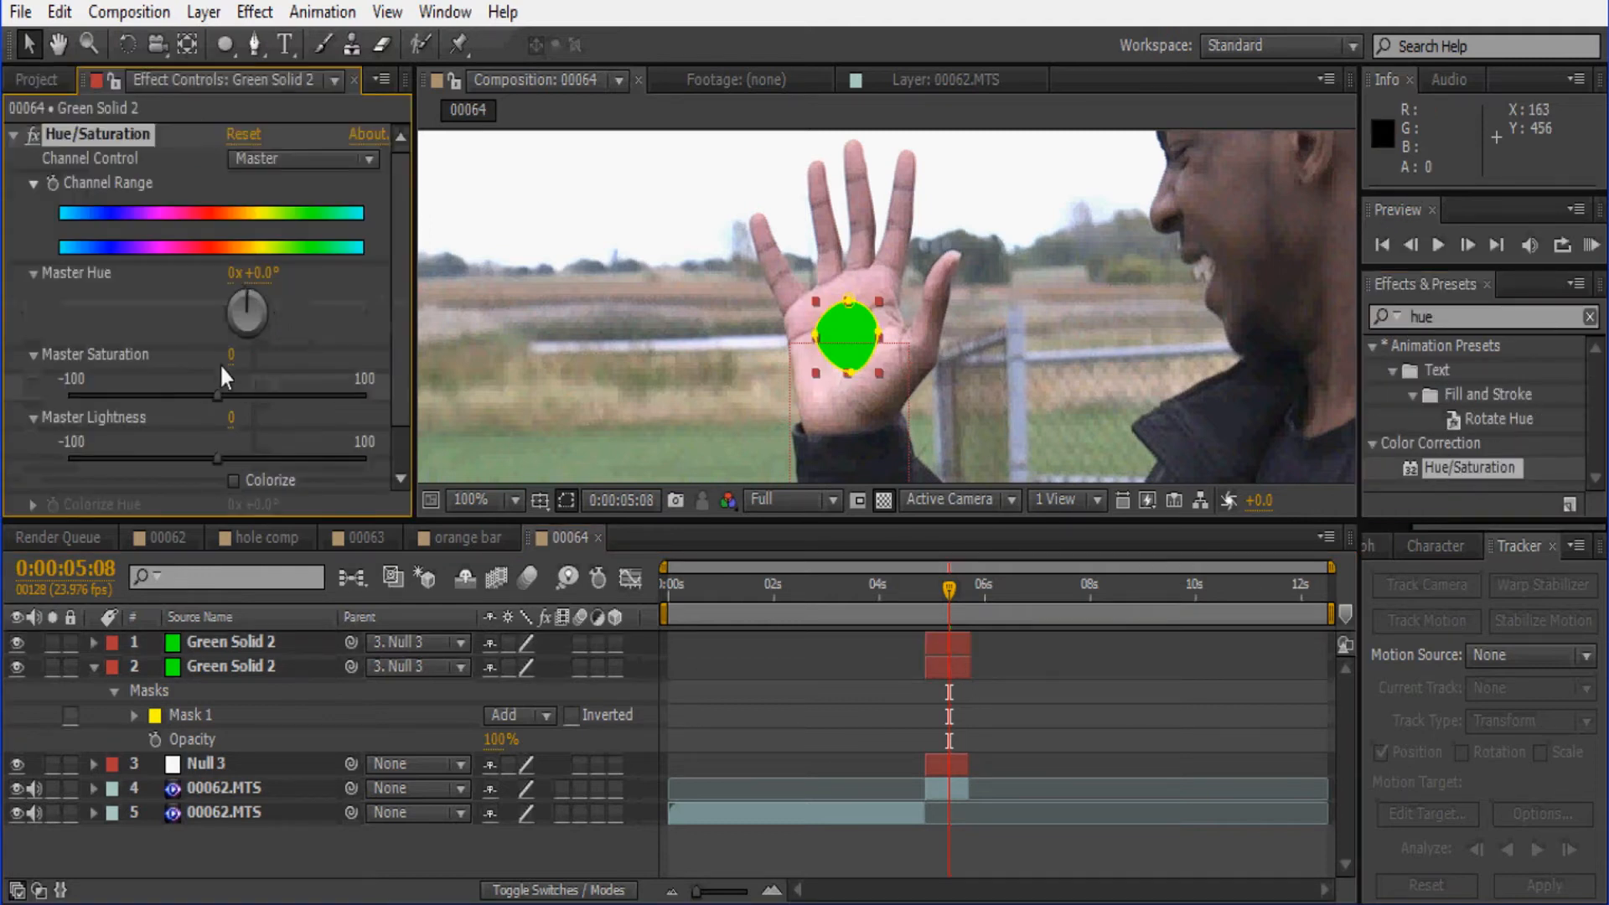
drag(166, 354, 107, 350)
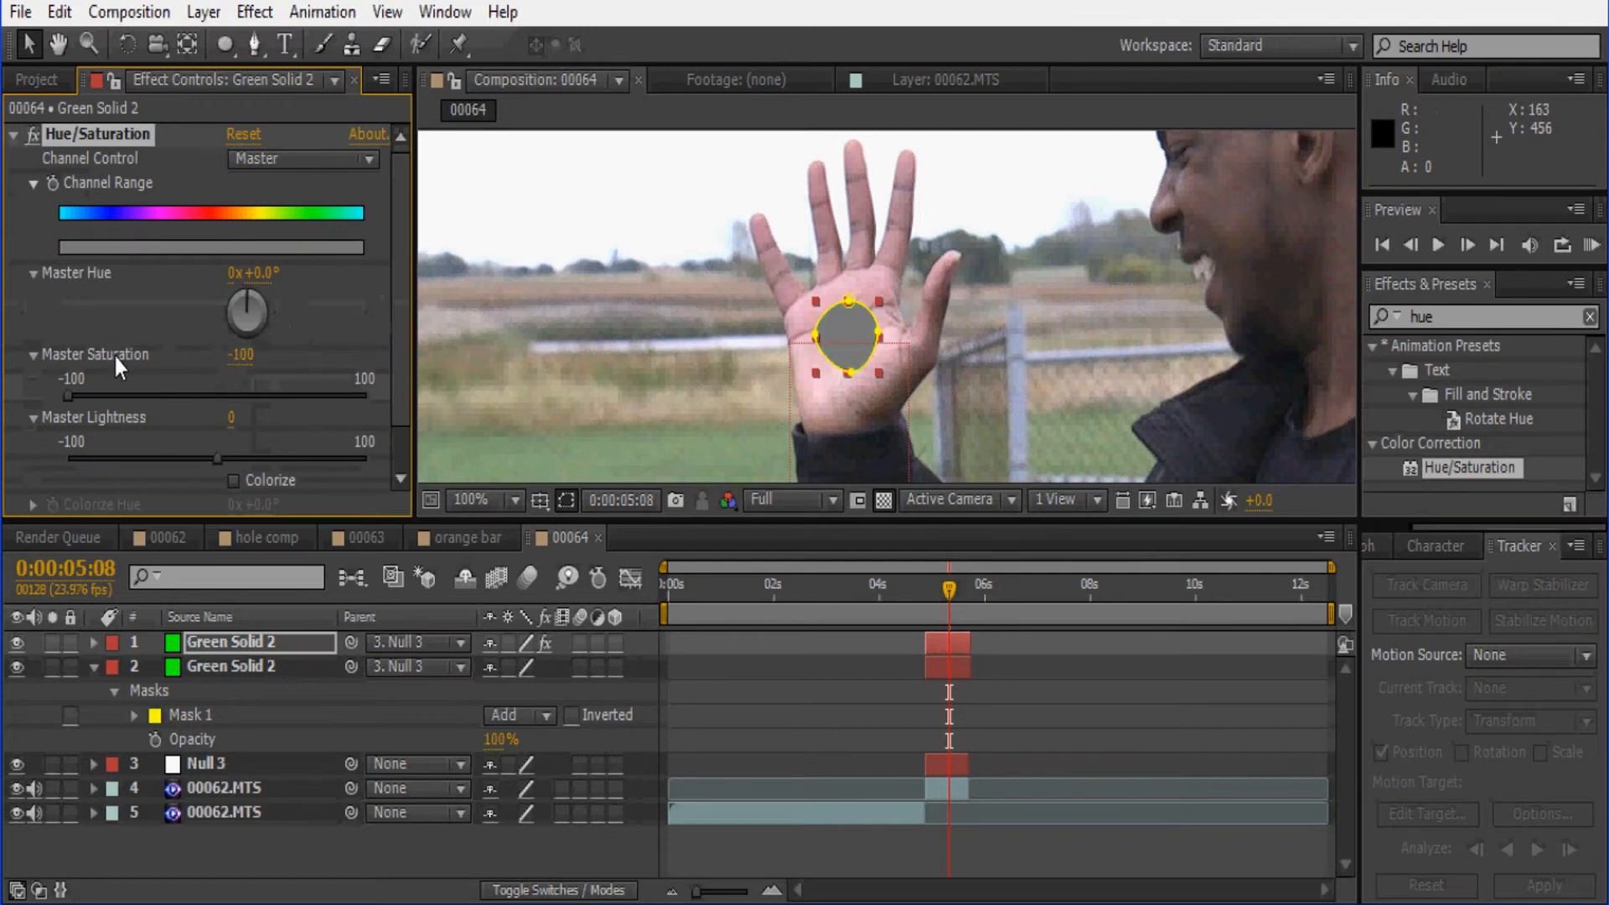
Step: Move the smaller green solid above the grey one and set the grey solid's Master Lightness to -47
drag(212, 665, 213, 639)
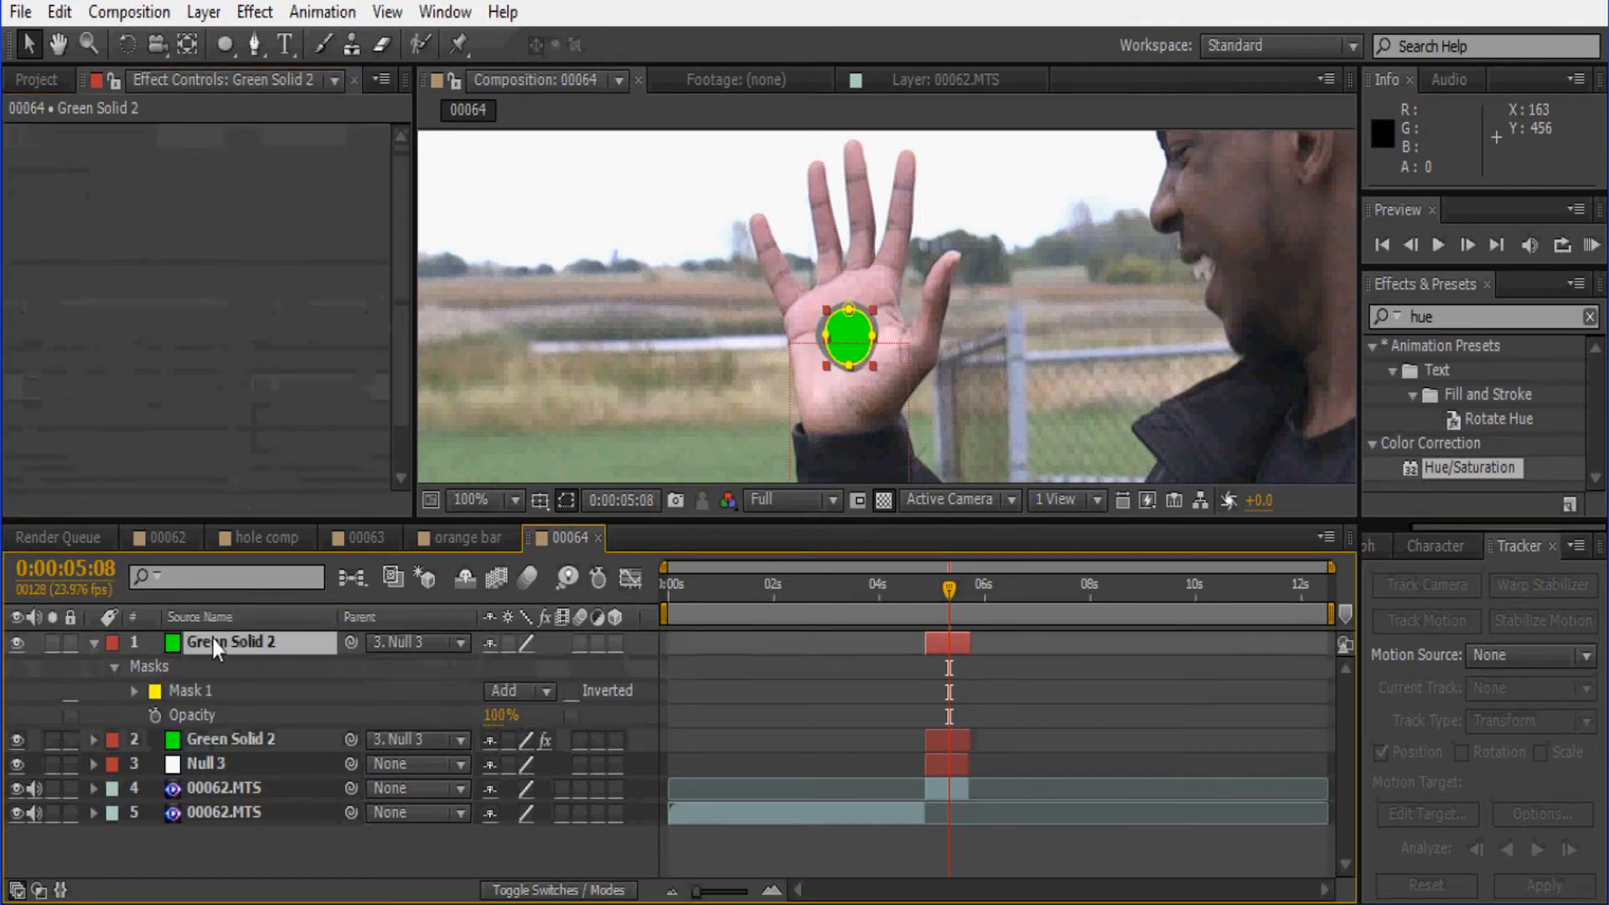
click(936, 744)
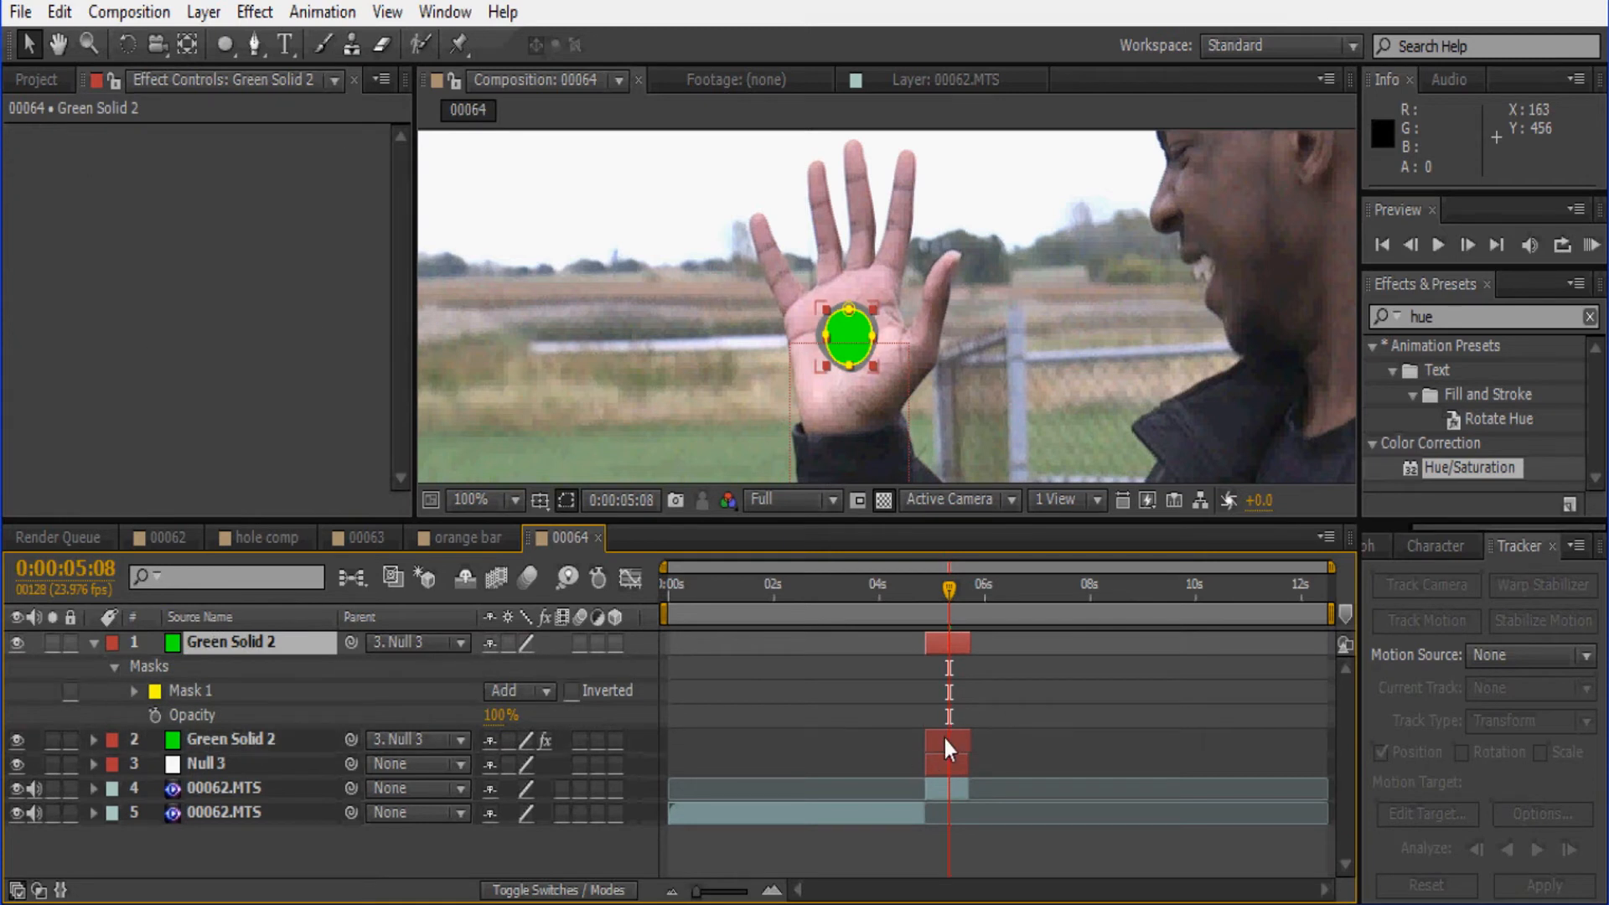
click(249, 421)
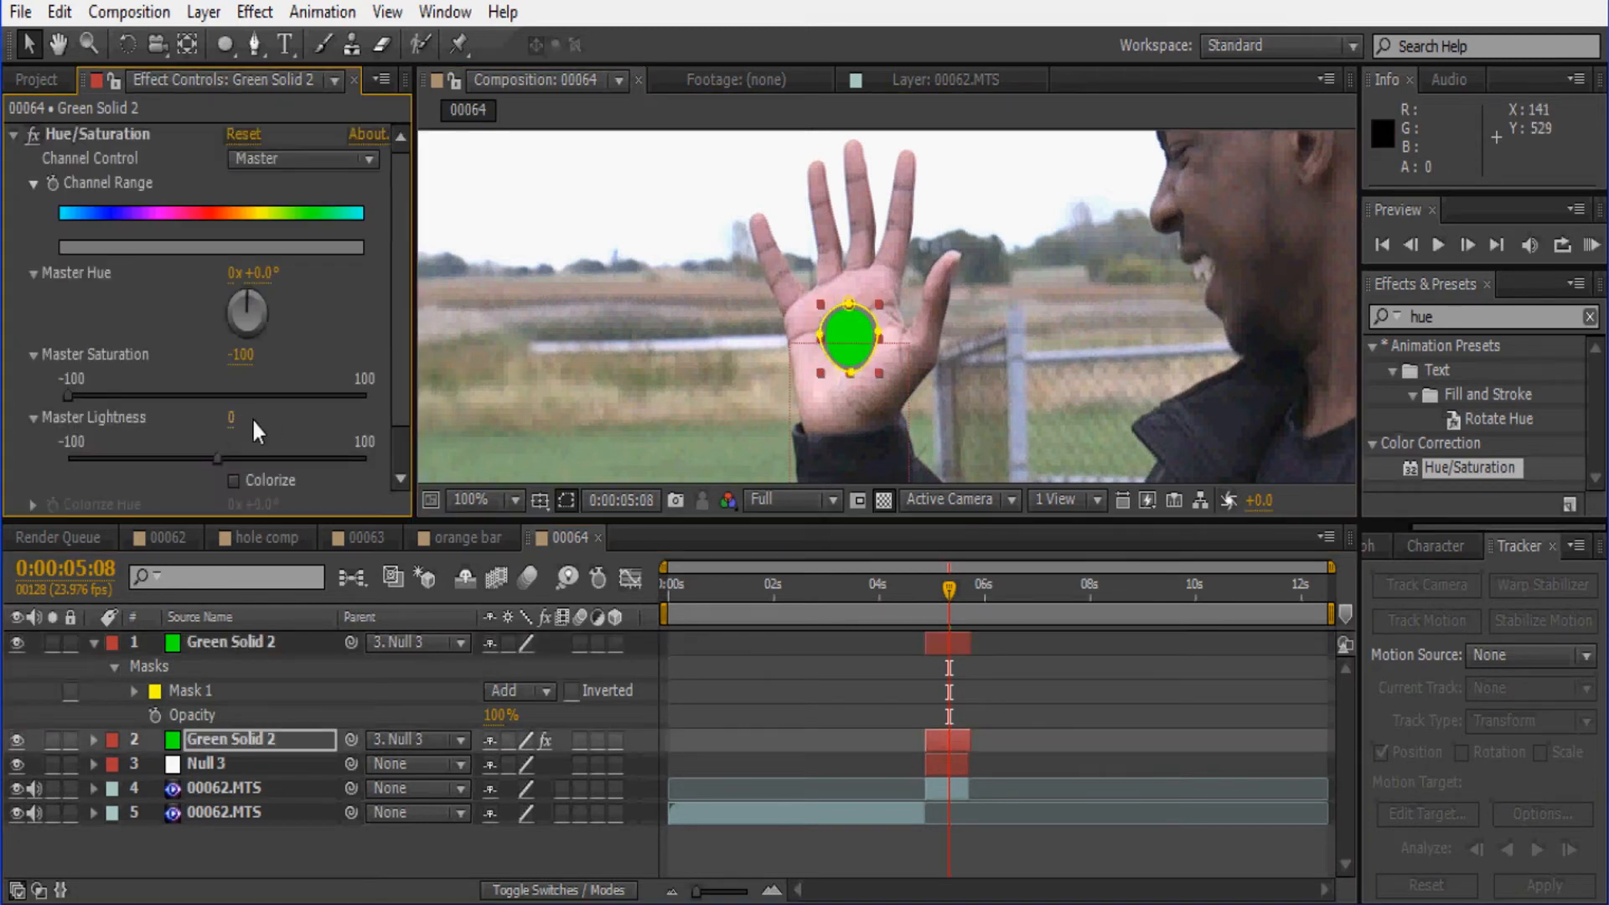
mouse_move(249, 421)
mouse_down()
mouse_move(167, 410)
mouse_move(246, 419)
mouse_up()
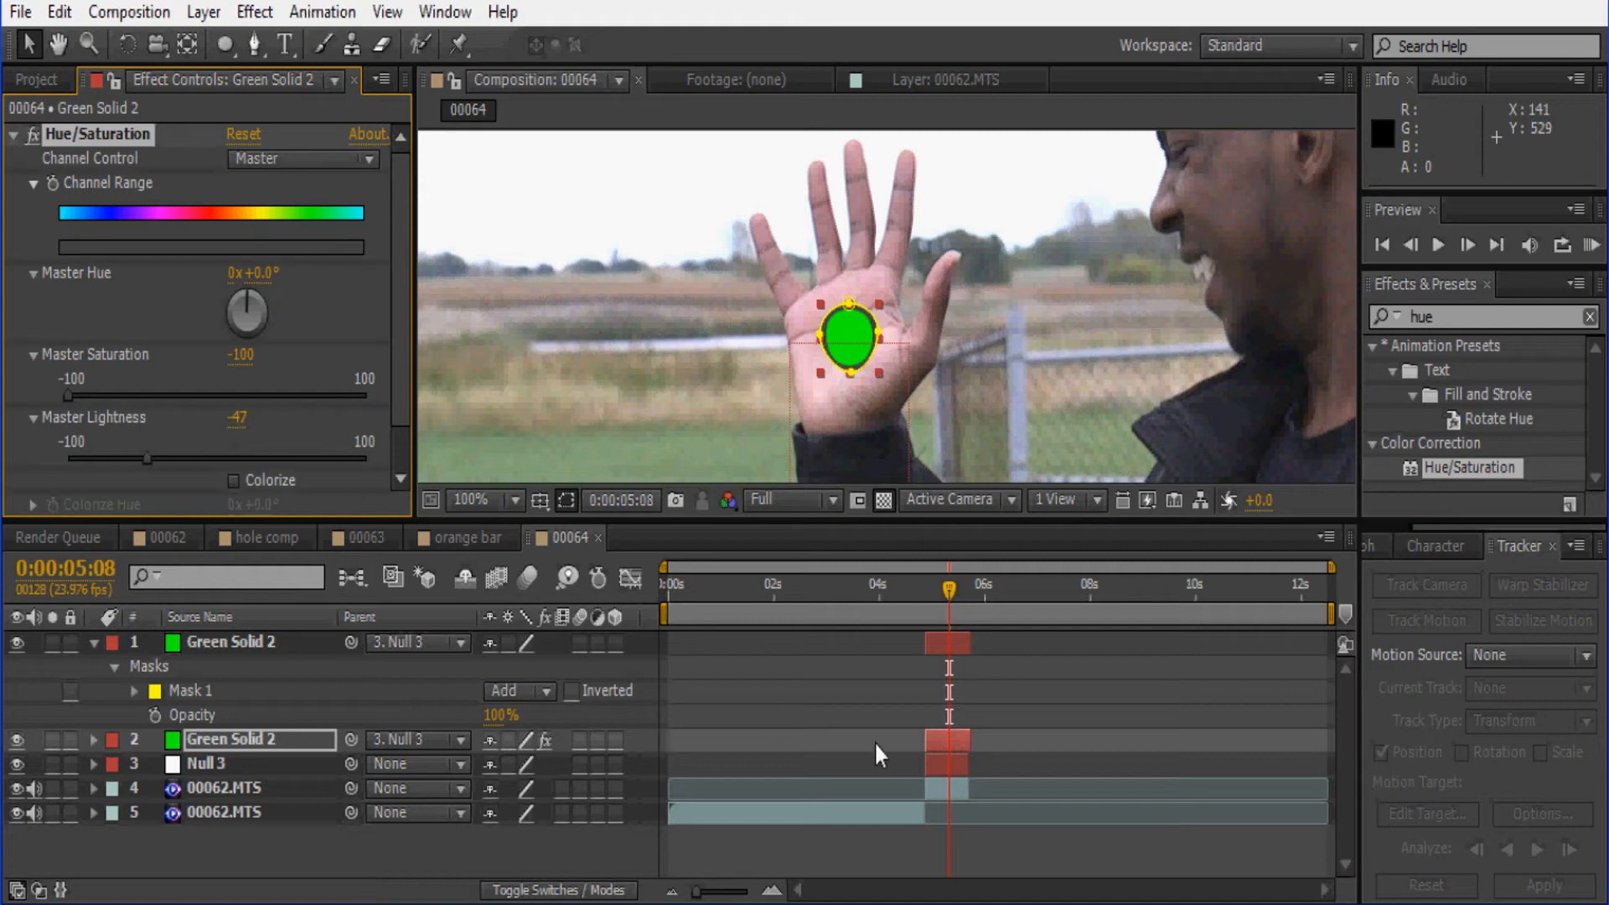
Step: Feather the dark solid's mask by 6 pixels and adjust its points into an even rim around the green hole
key(f)
click(535, 793)
text(6)
key(Return)
drag(851, 372, 815, 336)
click(1030, 725)
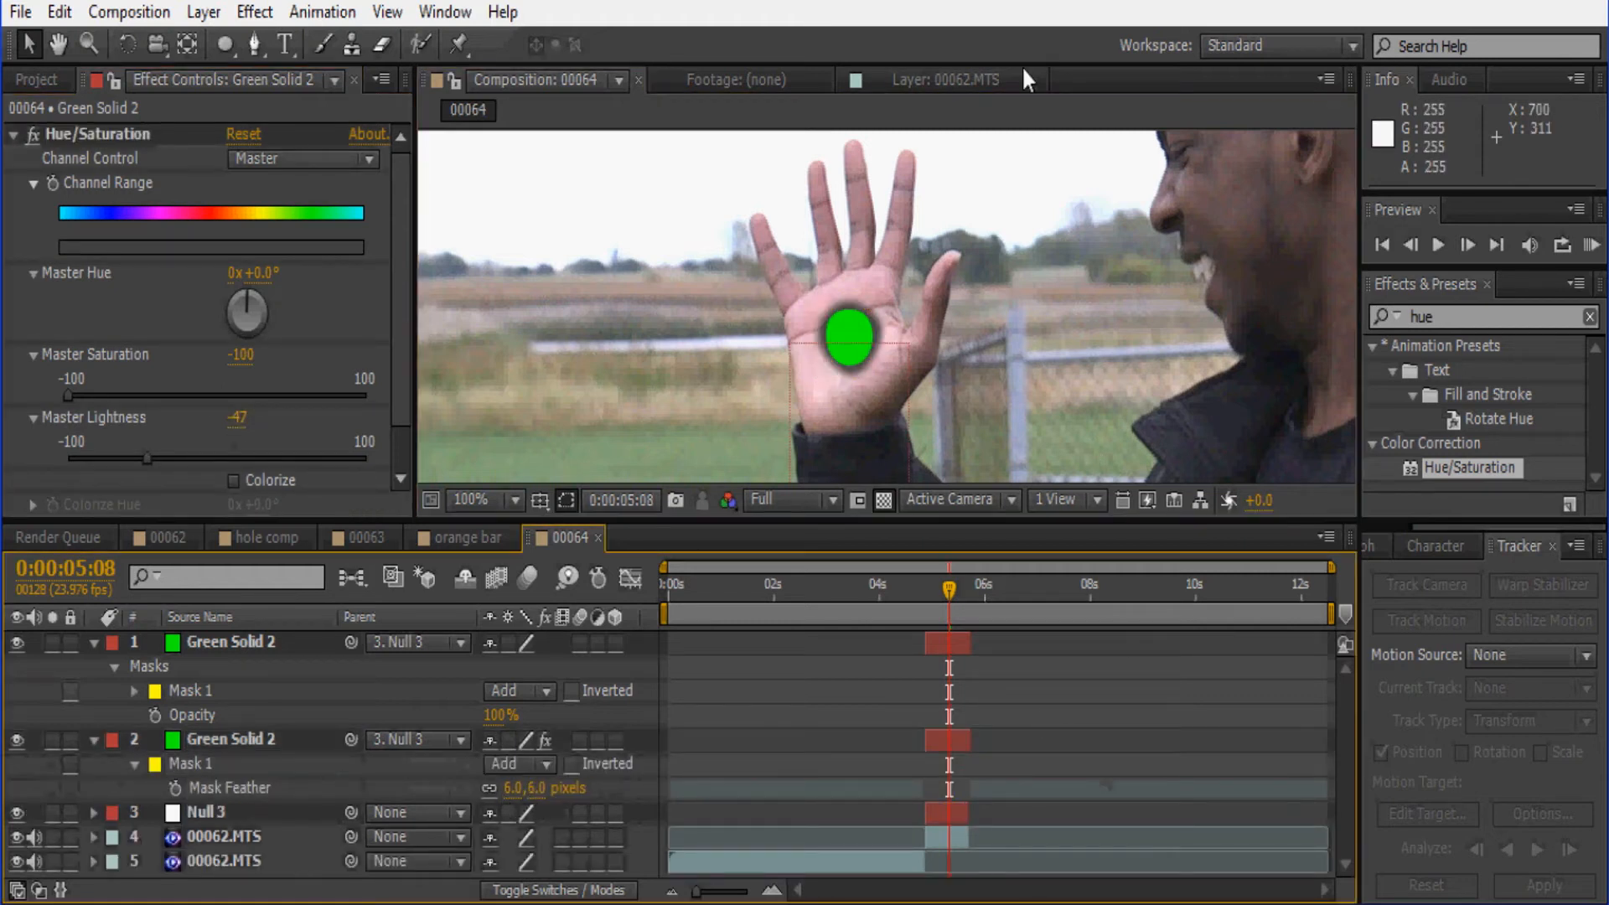
Step: Check the hole's placement on the palm frame by frame up to 0:00:05:11 and collapse both green solids' properties
drag(732, 520, 733, 594)
key(Page_Down)
key(Page_Down)
key(Page_Down)
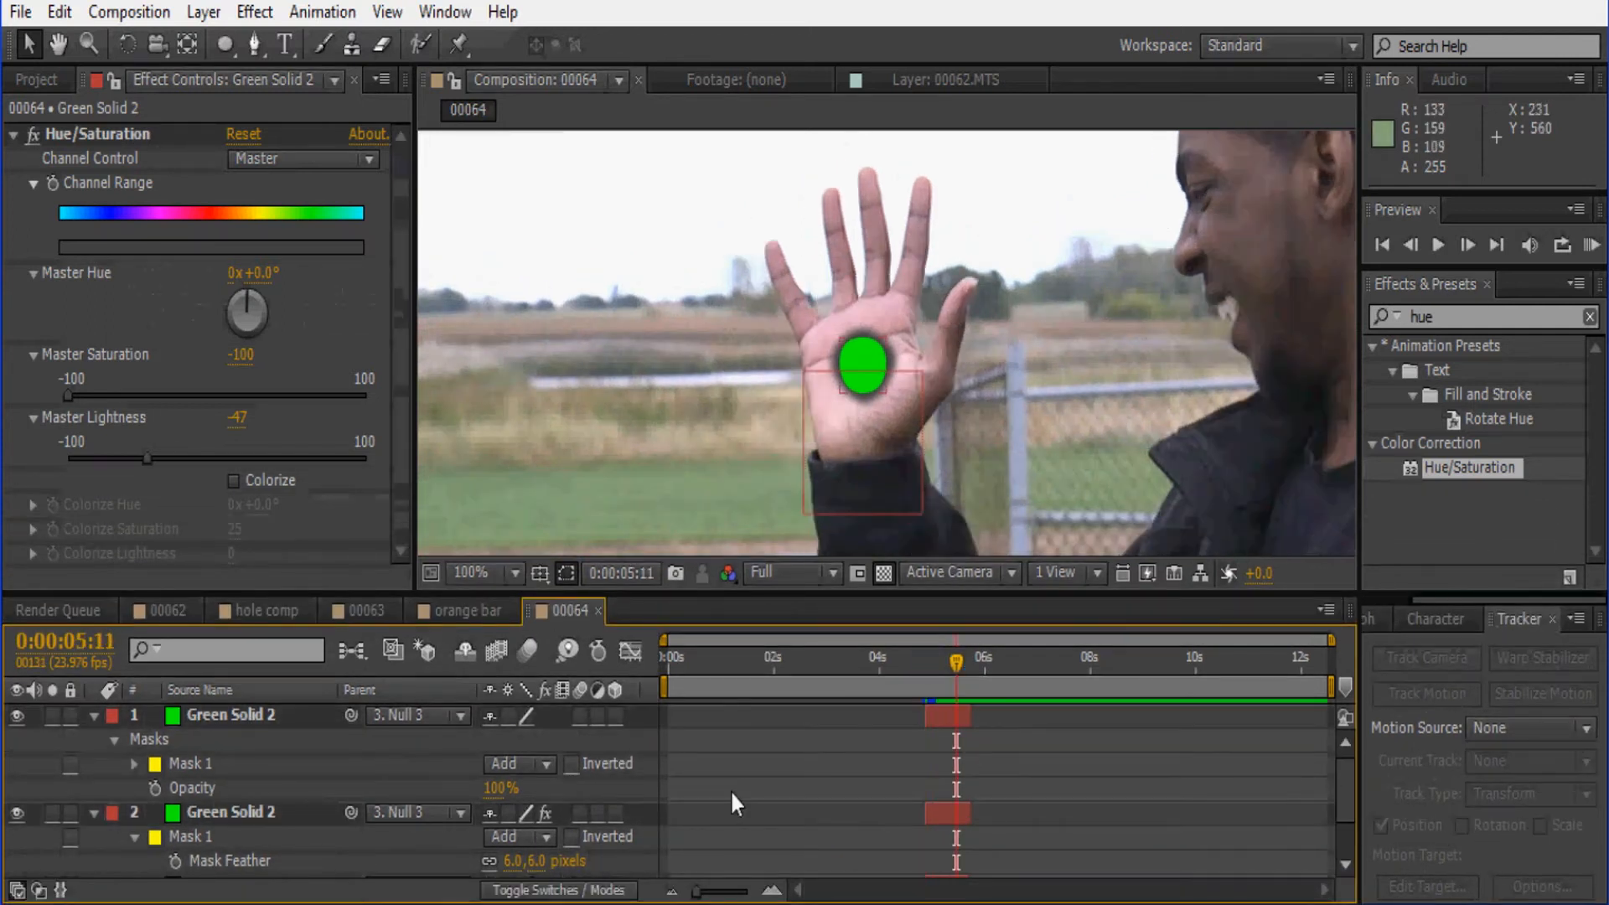
click(94, 715)
click(94, 739)
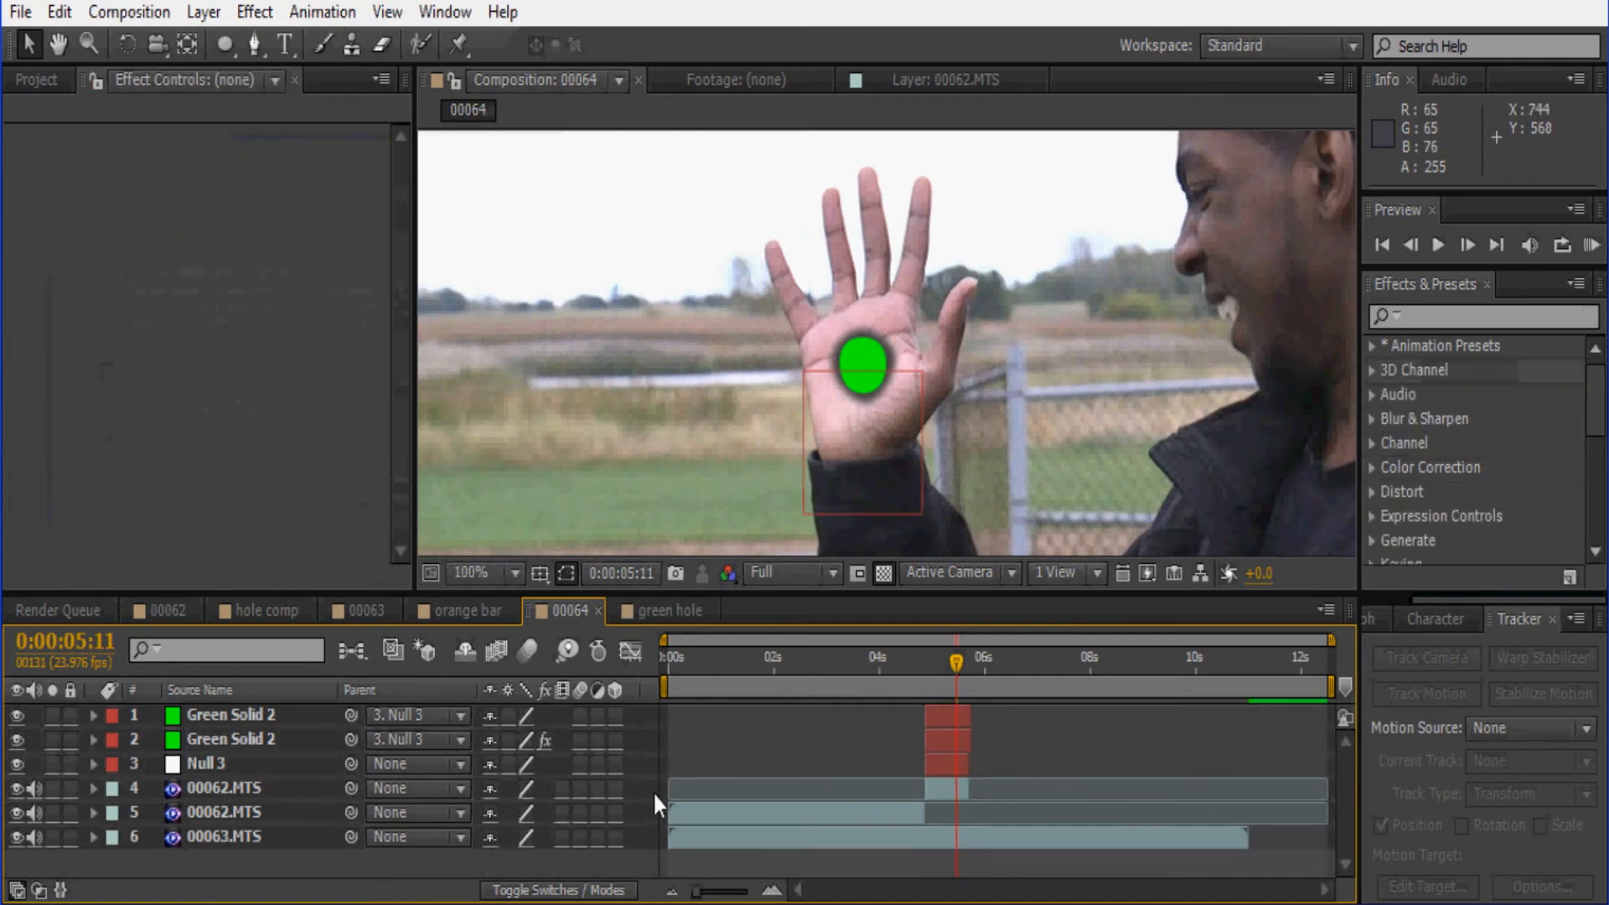
Step: Pre-compose both green solids, Null 3 and the trimmed 00062.MTS layer into a composition named "green hole"
drag(652, 791, 617, 697)
key(ctrl+shift+c)
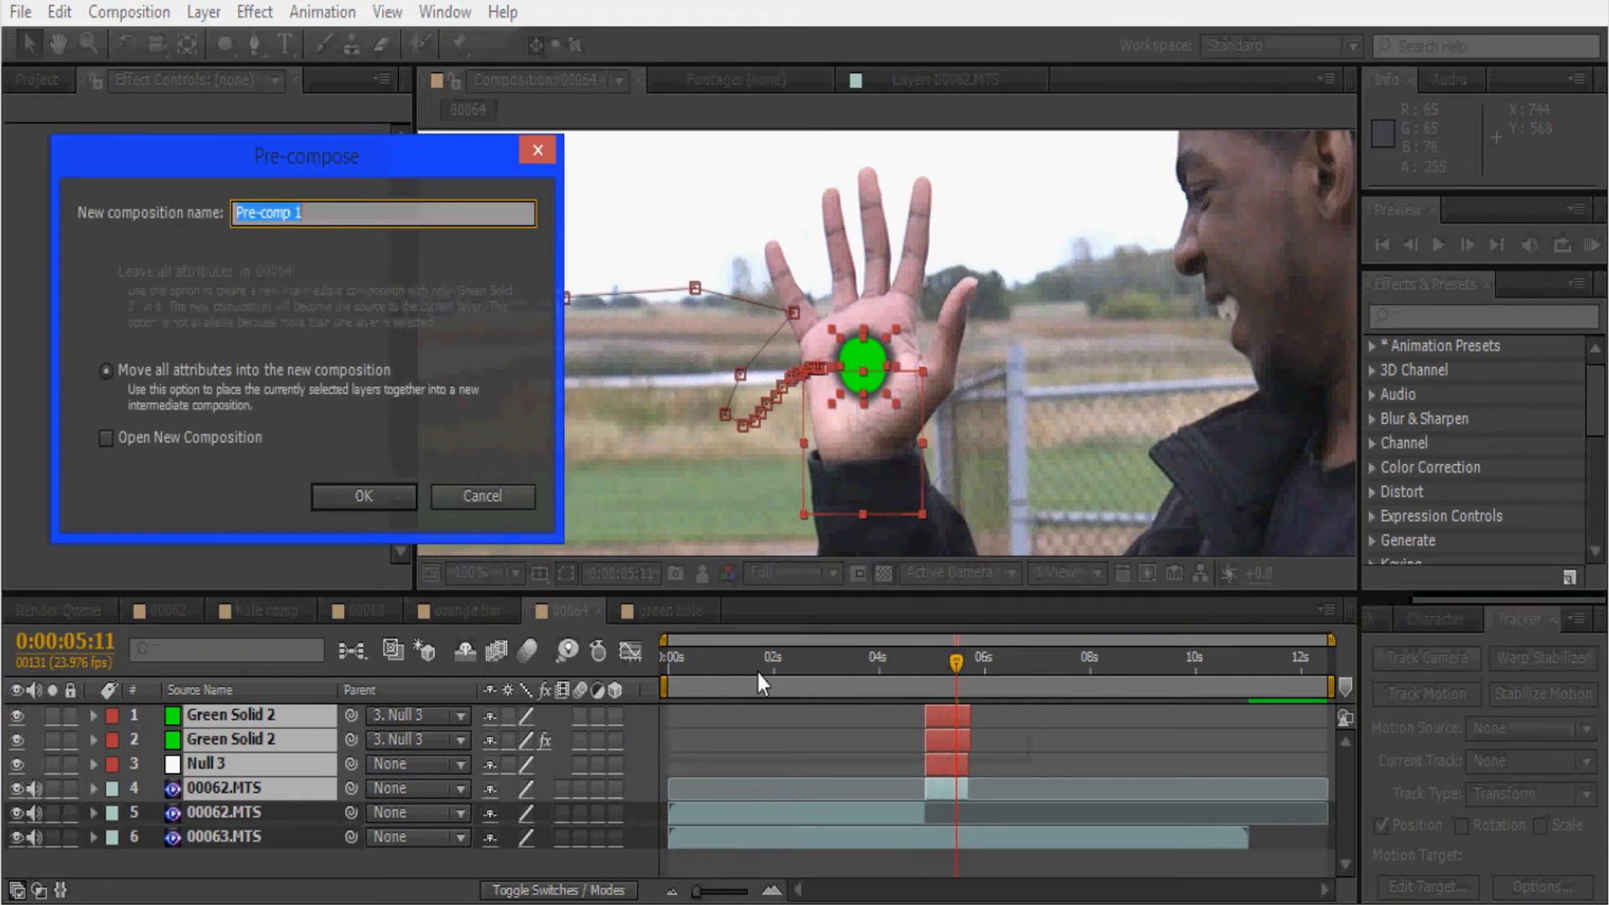
text(green hole)
key(Return)
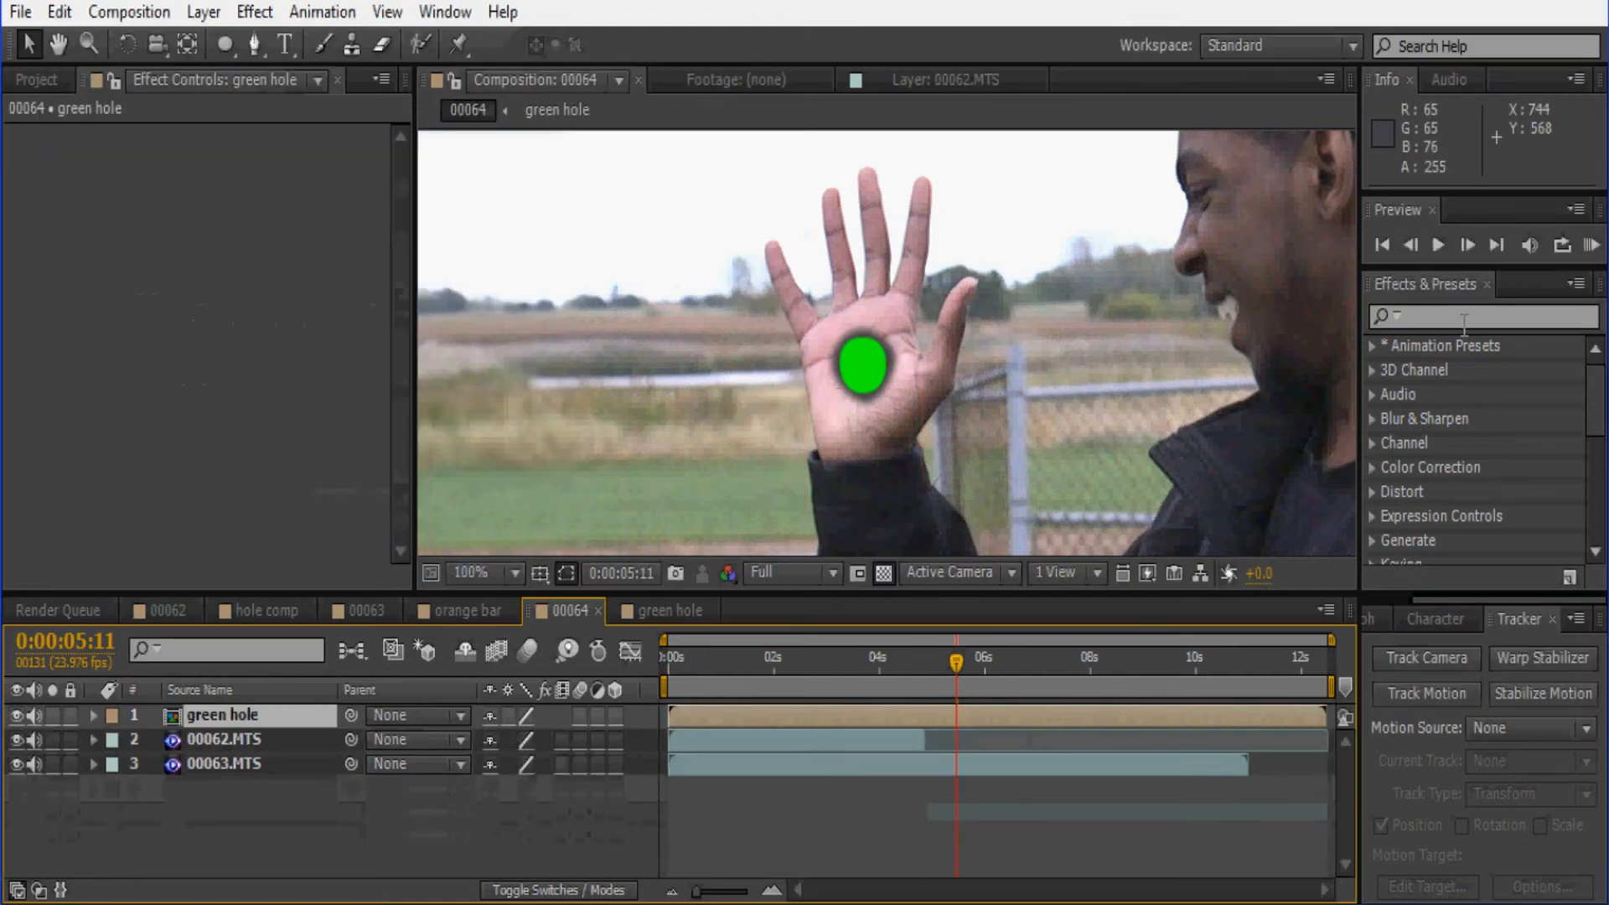
Step: Apply Keylight (1.2) to the green hole layer, key out the palm's green colour, and compare with the effect off and on
click(1469, 315)
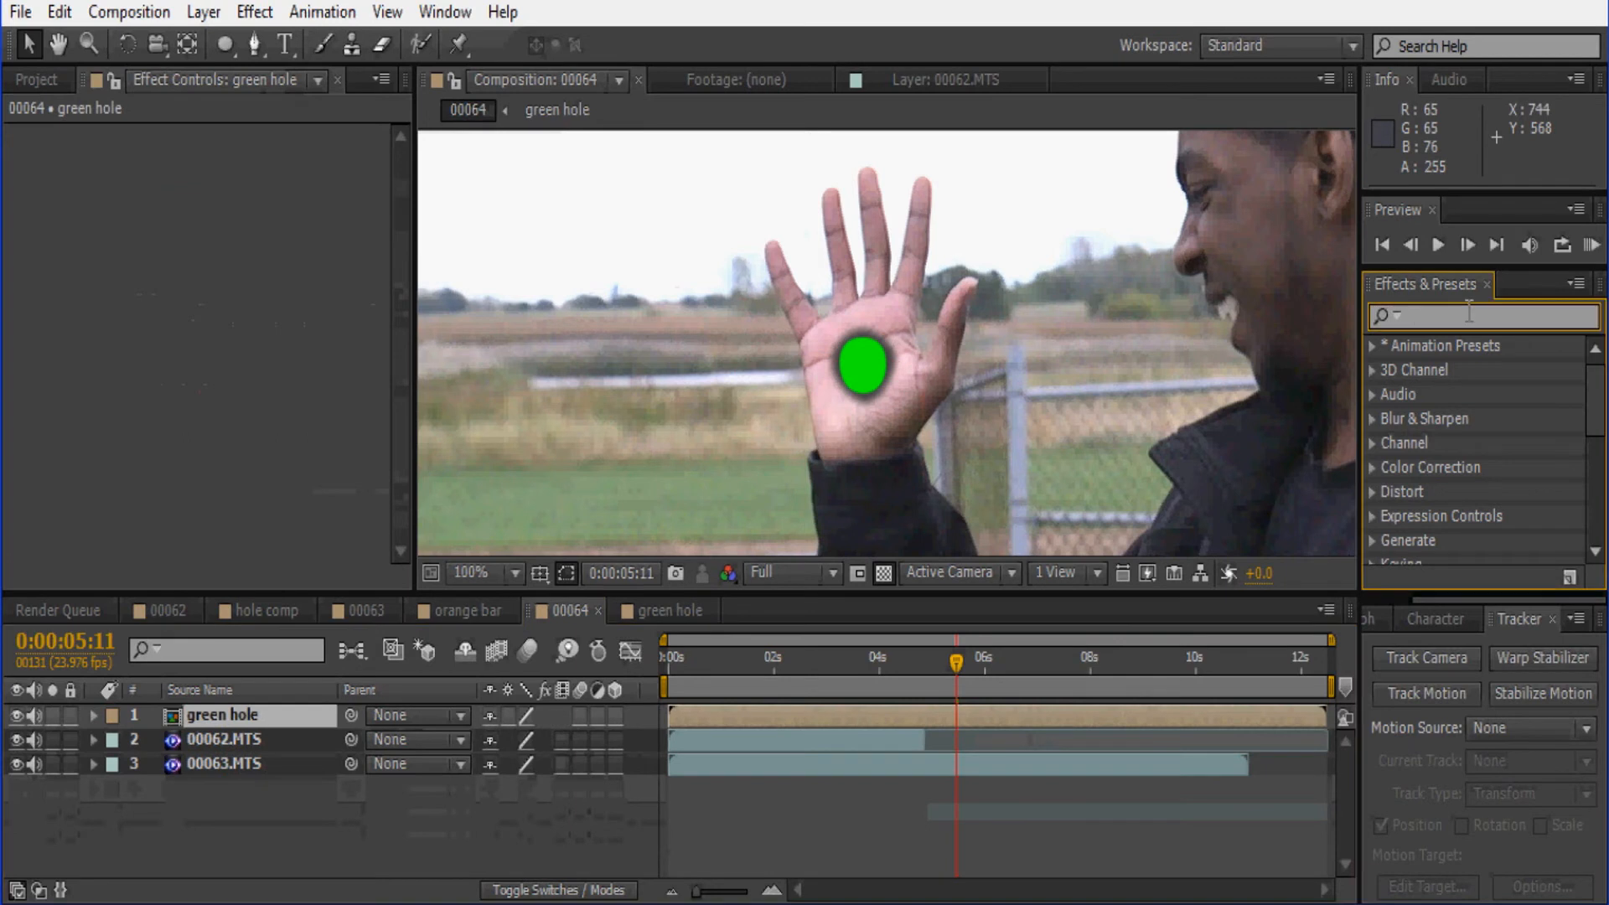
text(keyl)
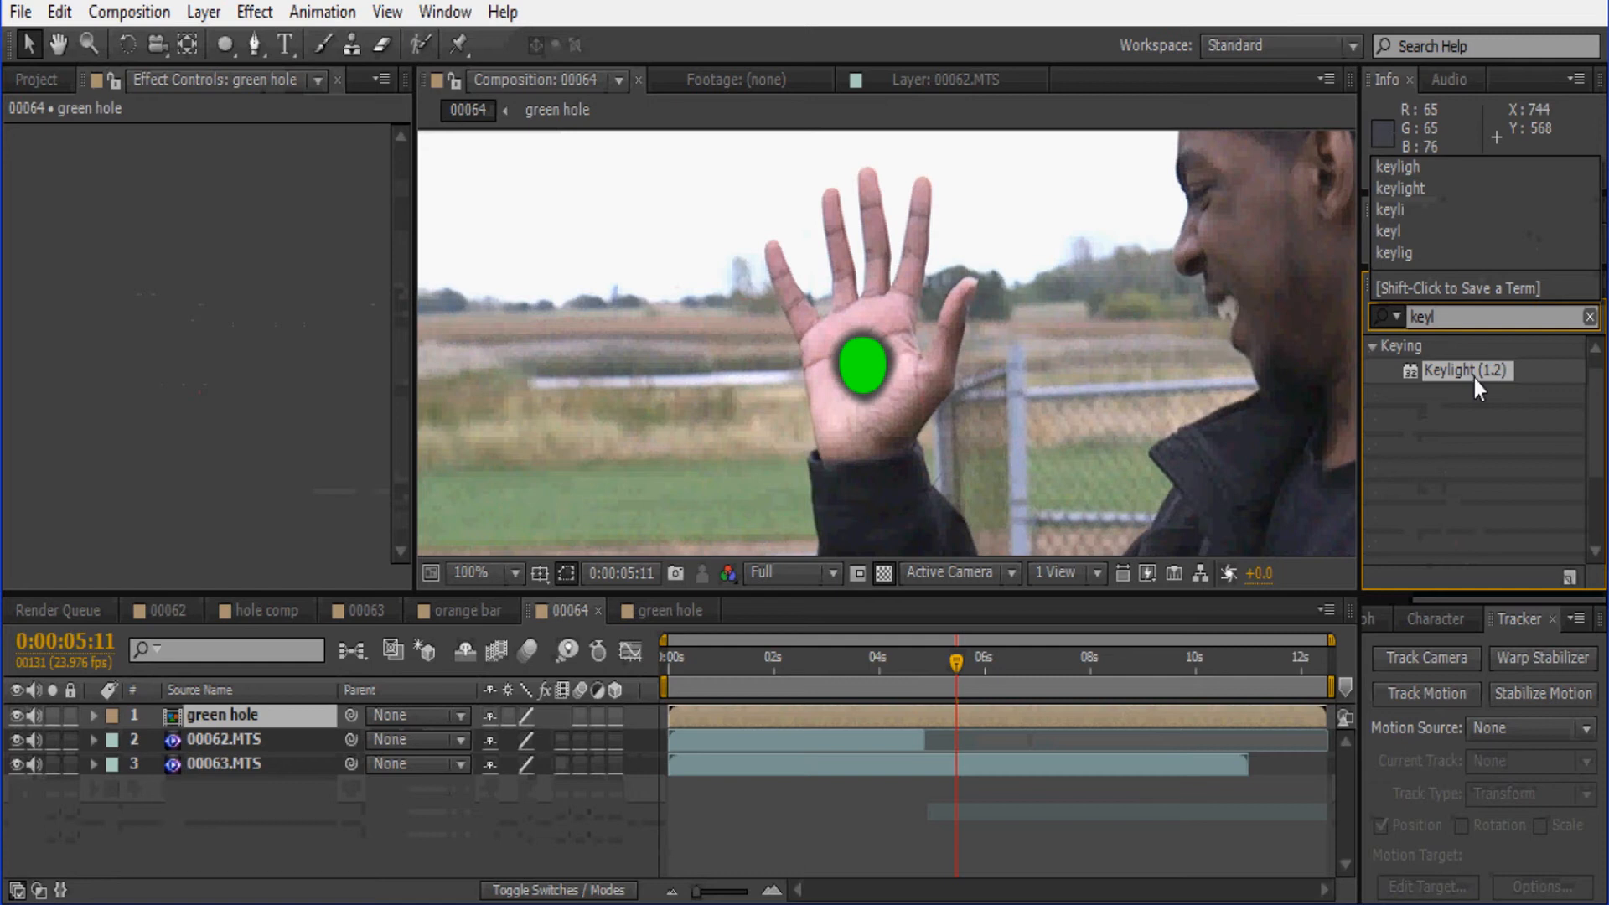
drag(1475, 379, 1018, 717)
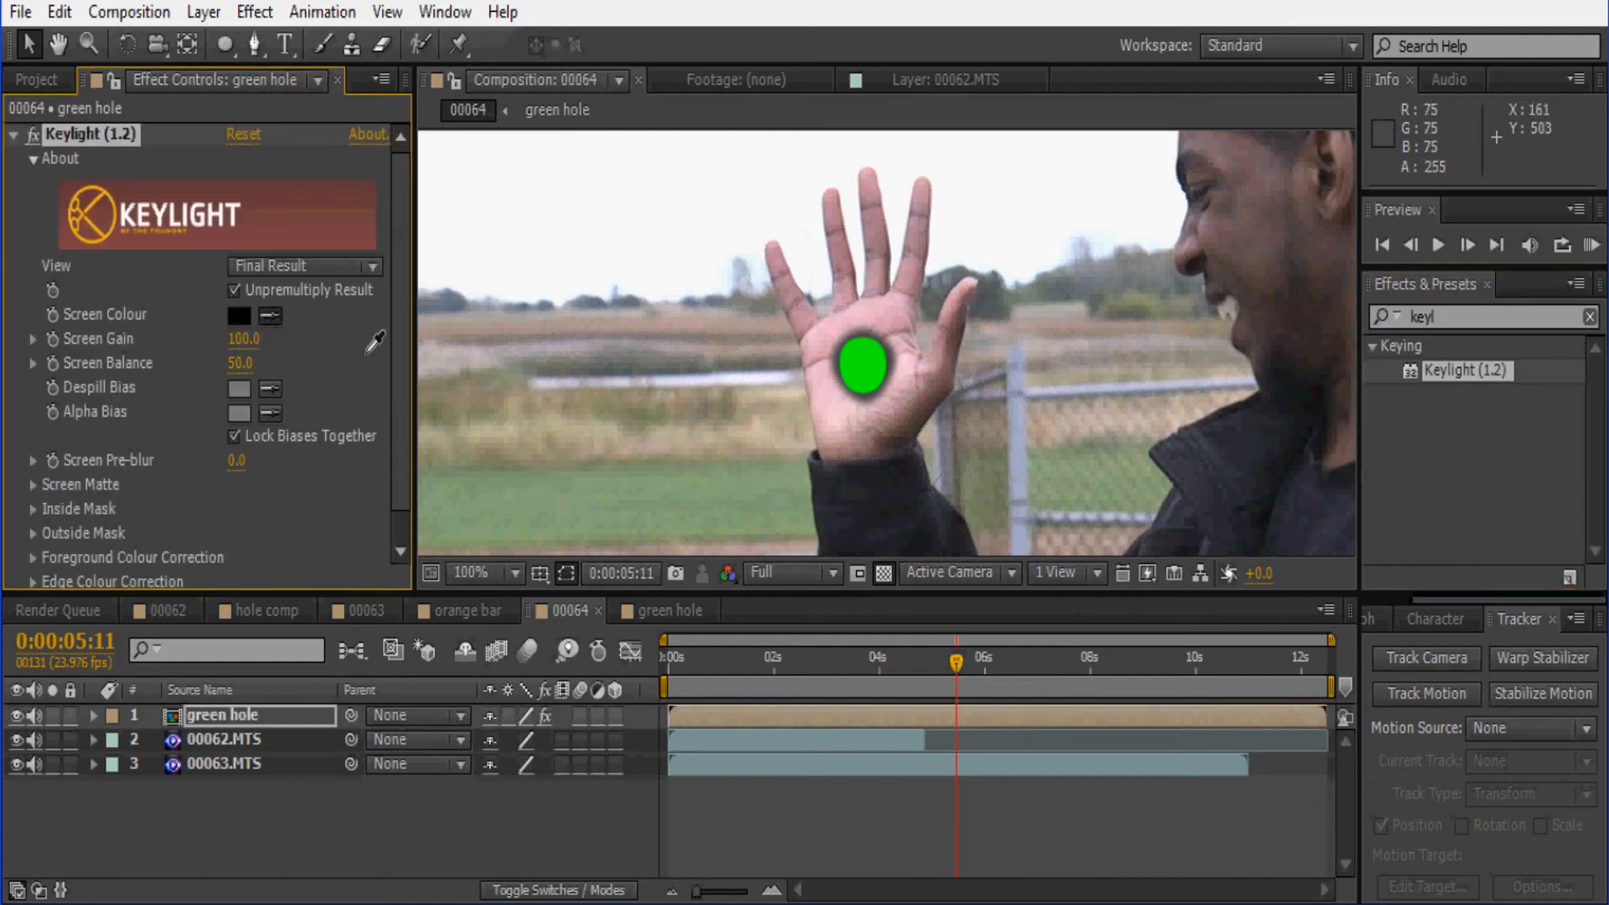
click(863, 364)
scroll(864, 365, down, 2)
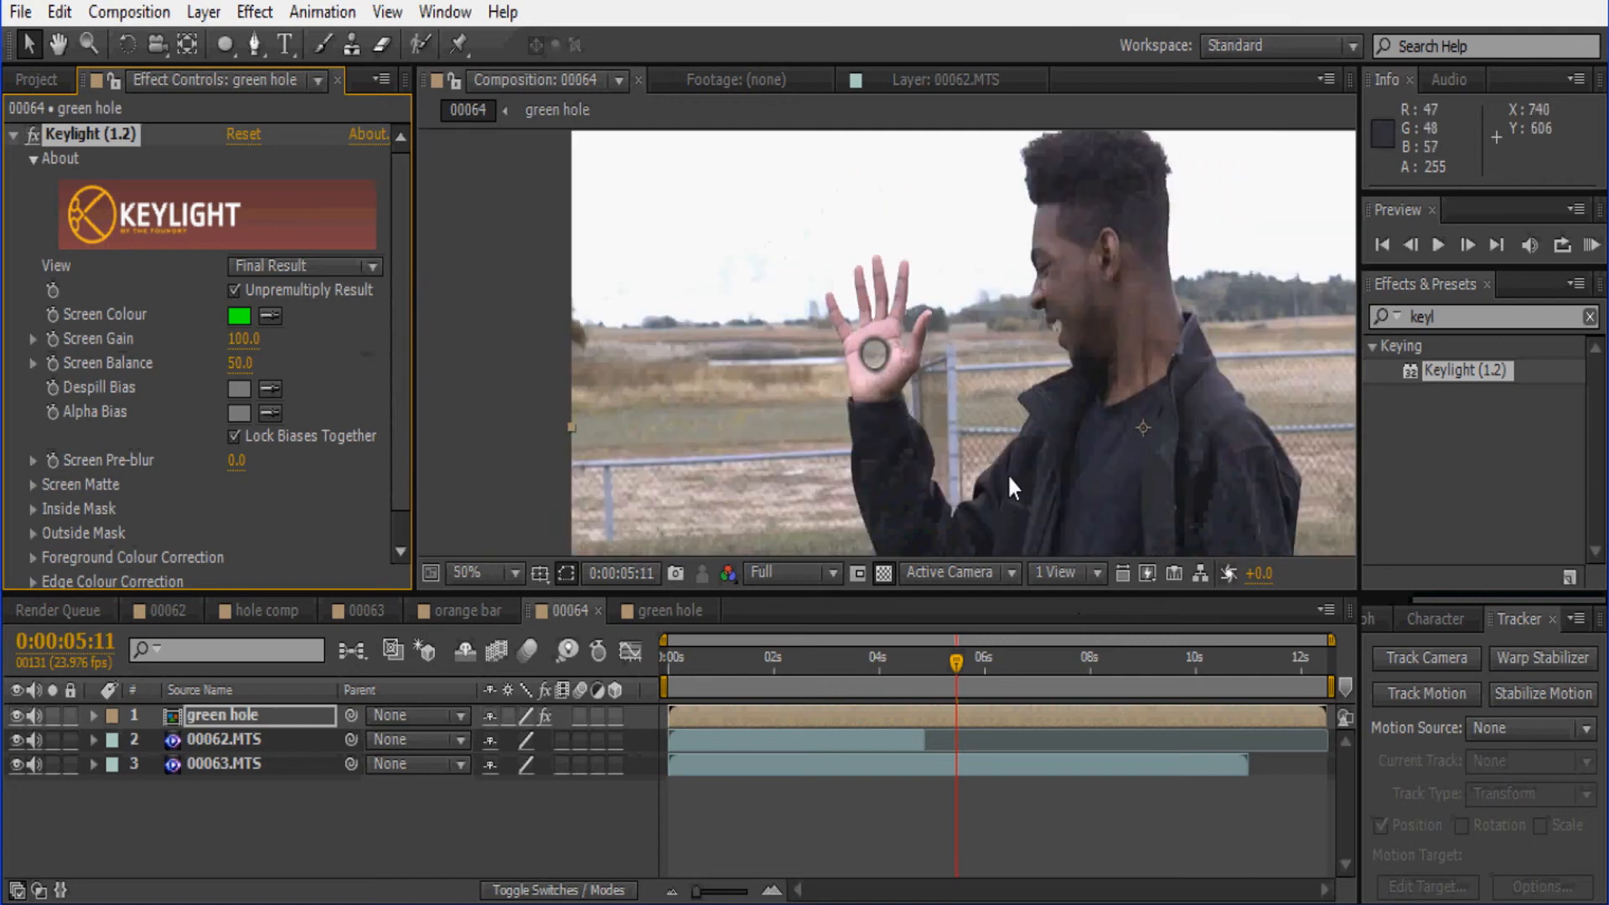
scroll(1013, 484, down, 2)
click(33, 136)
click(34, 141)
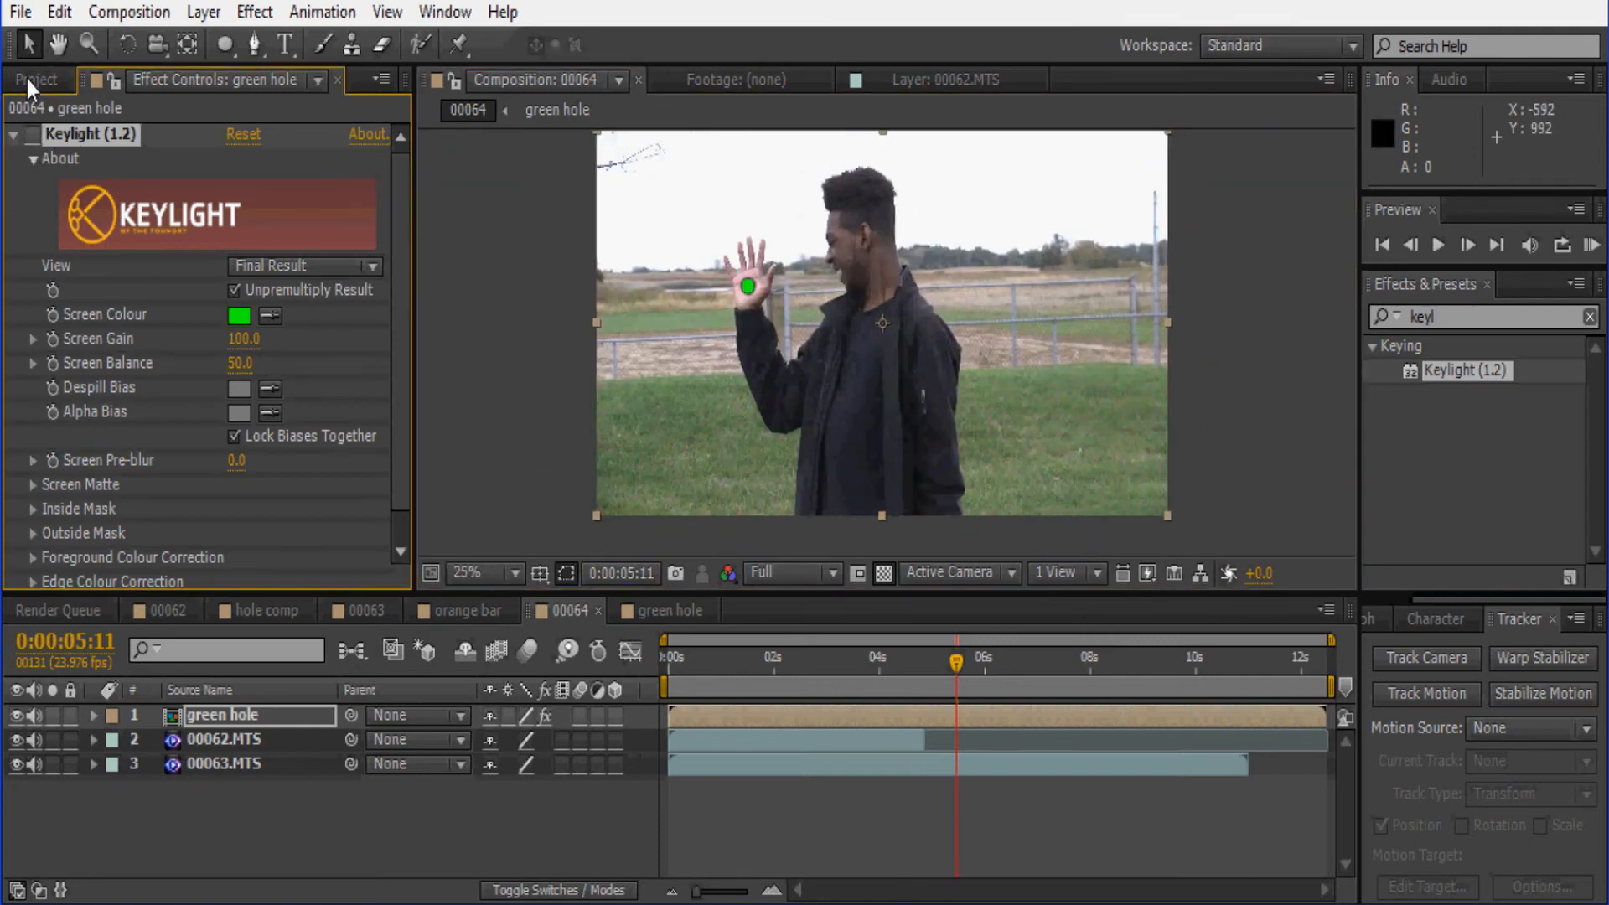
Step: Add 00062.MTS above the green hole layer and draw an inverted four-point mask around the palm hole
click(35, 81)
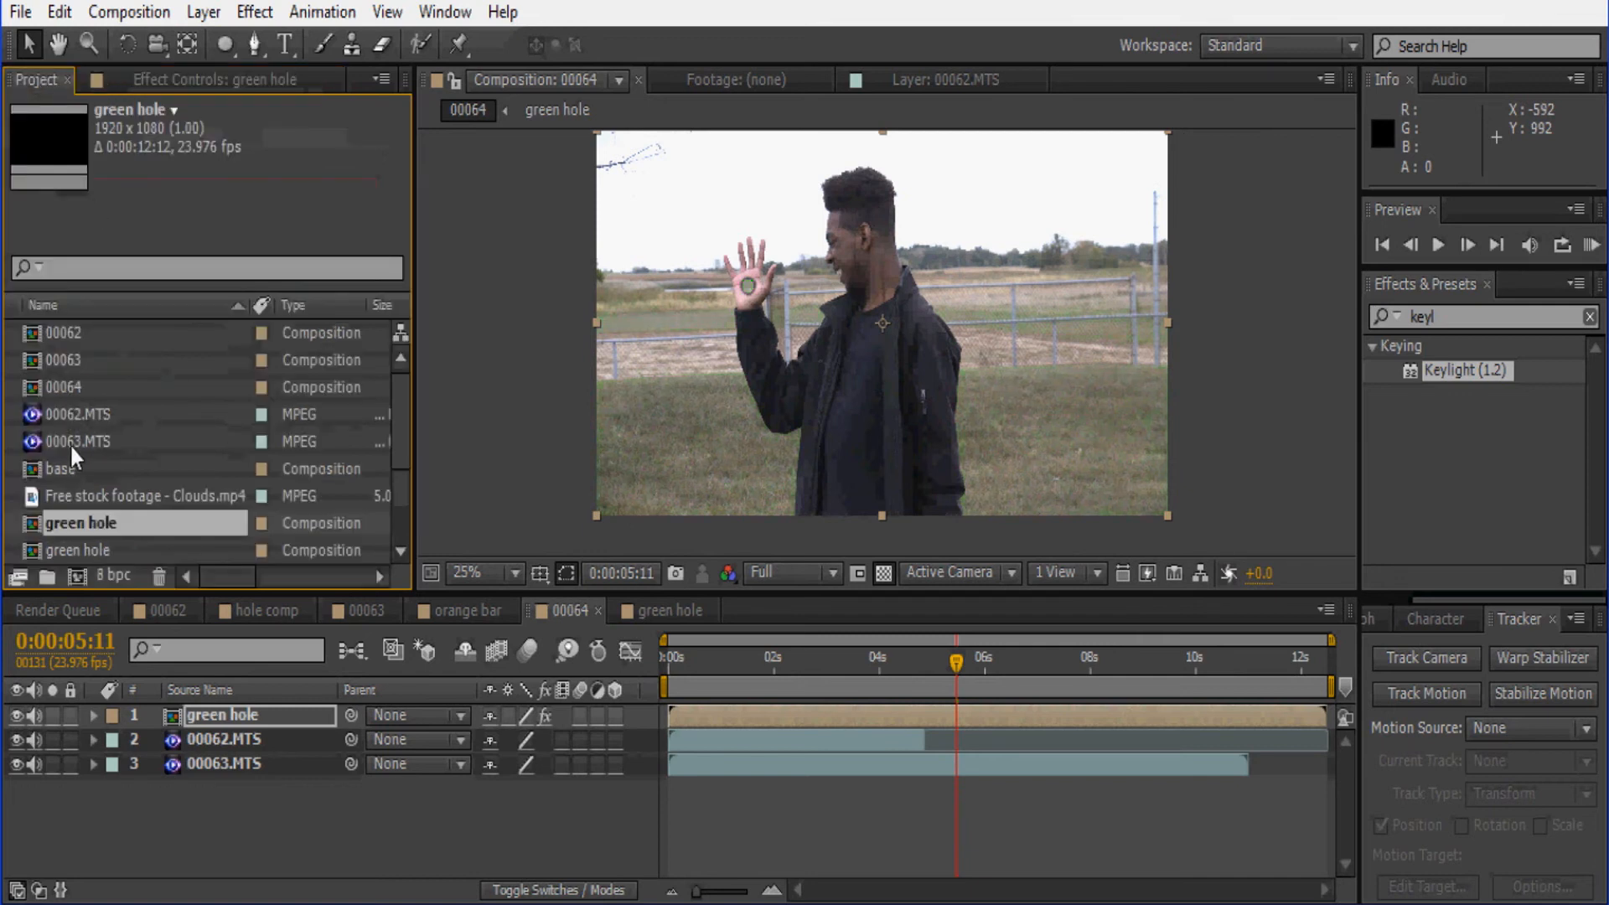
drag(95, 415, 672, 714)
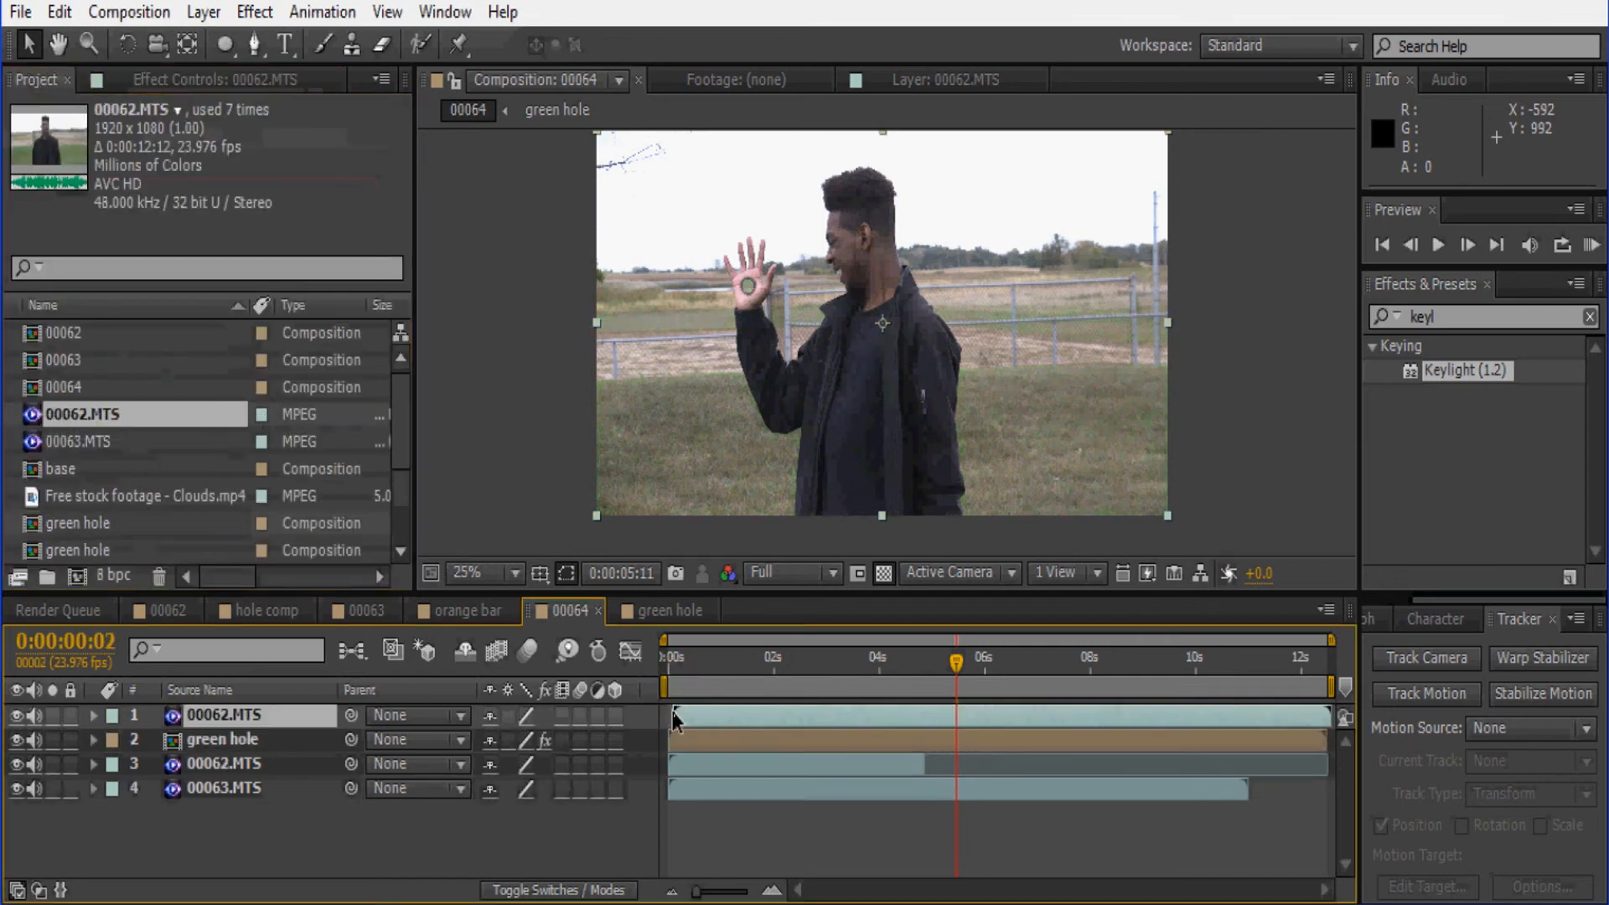
click(254, 45)
click(734, 274)
click(760, 275)
click(758, 298)
click(737, 301)
click(733, 274)
key(m)
click(571, 740)
Step: Refine the top 00062.MTS layer's mask corners to fit closer around the palm hole and adjust the mask feather
scroll(737, 449, up, 3)
key(h)
drag(741, 394, 1096, 611)
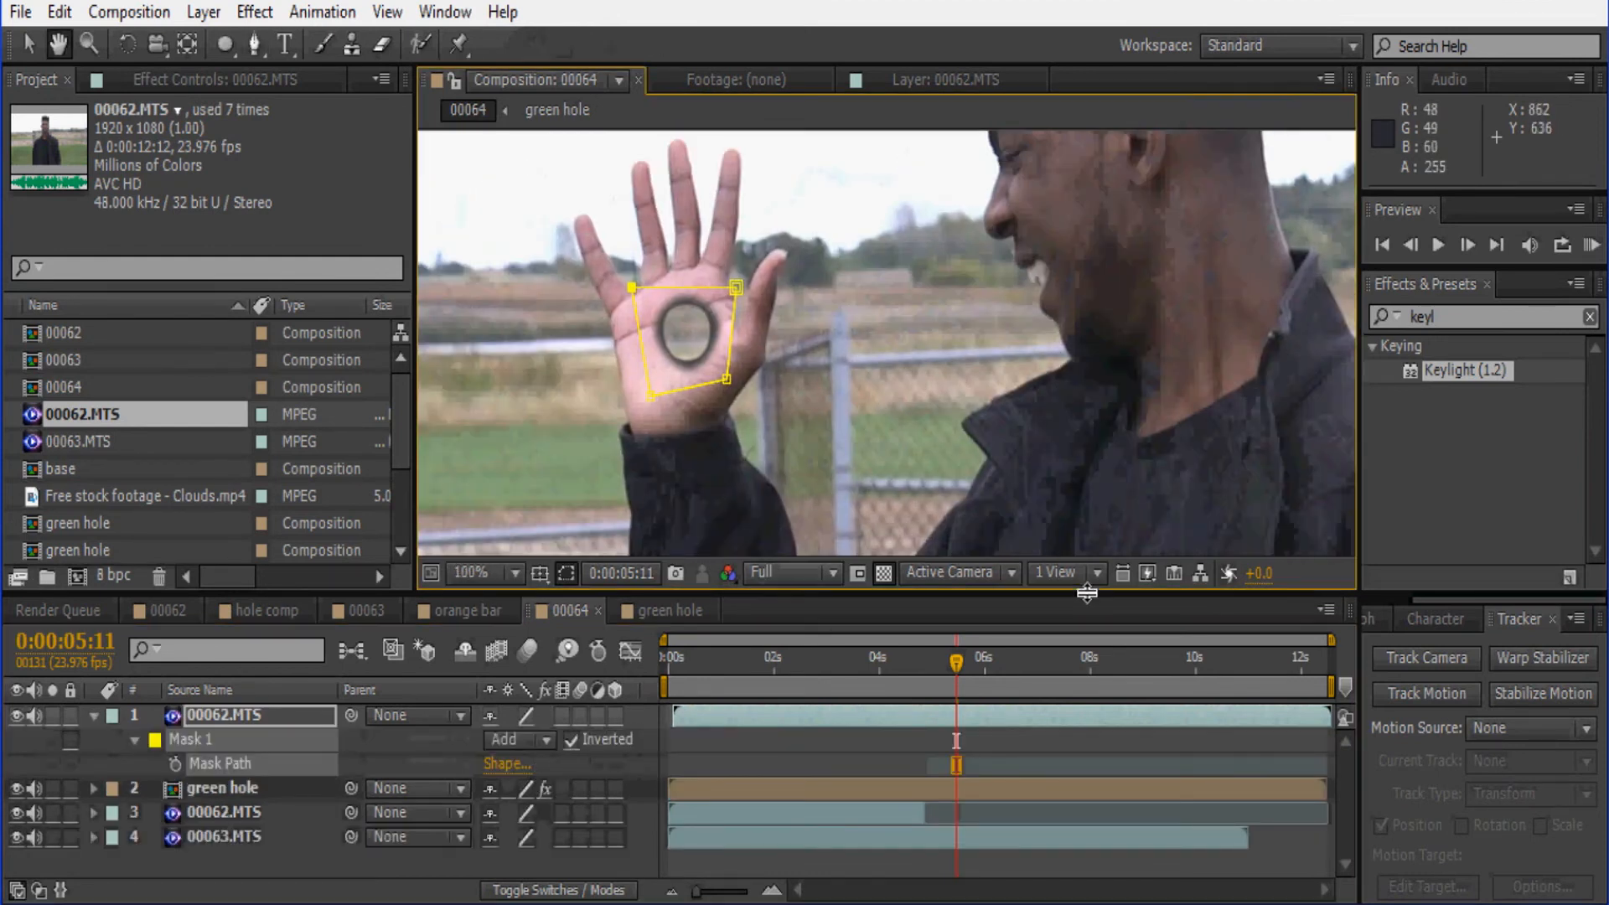
key(v)
click(1003, 752)
click(996, 717)
drag(735, 290, 638, 291)
click(1001, 766)
key(f)
drag(512, 763, 522, 763)
click(1023, 763)
click(1049, 717)
Step: Start keyframing the top 00062.MTS layer's mask path at 0:00:05:11 and reshape it to follow the moving palm
key(m)
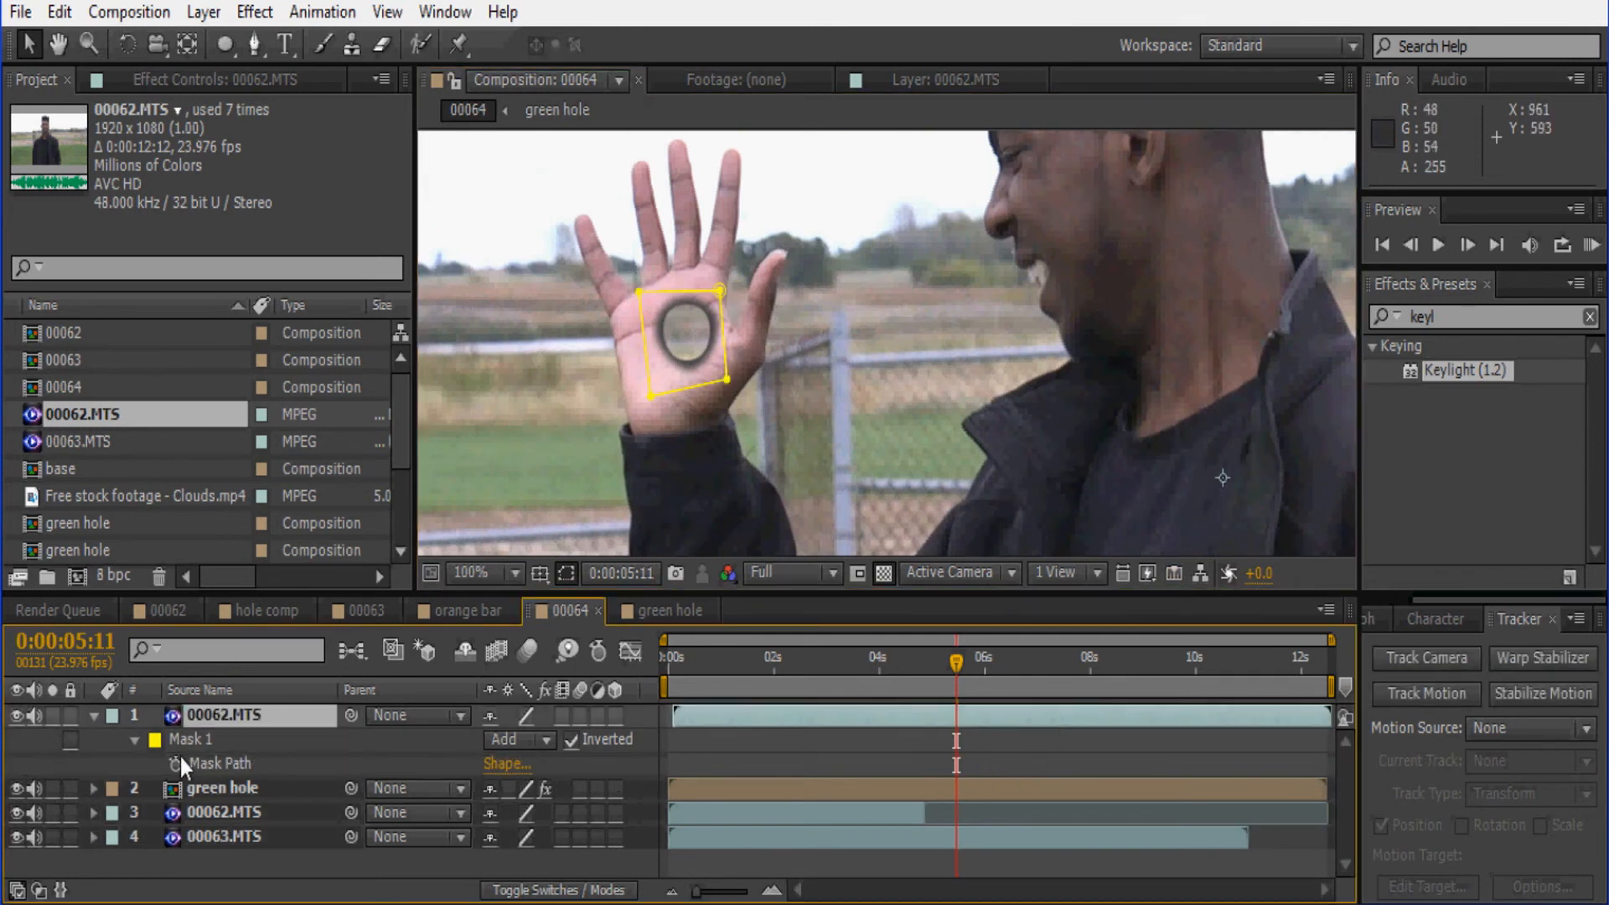
click(175, 764)
click(1434, 250)
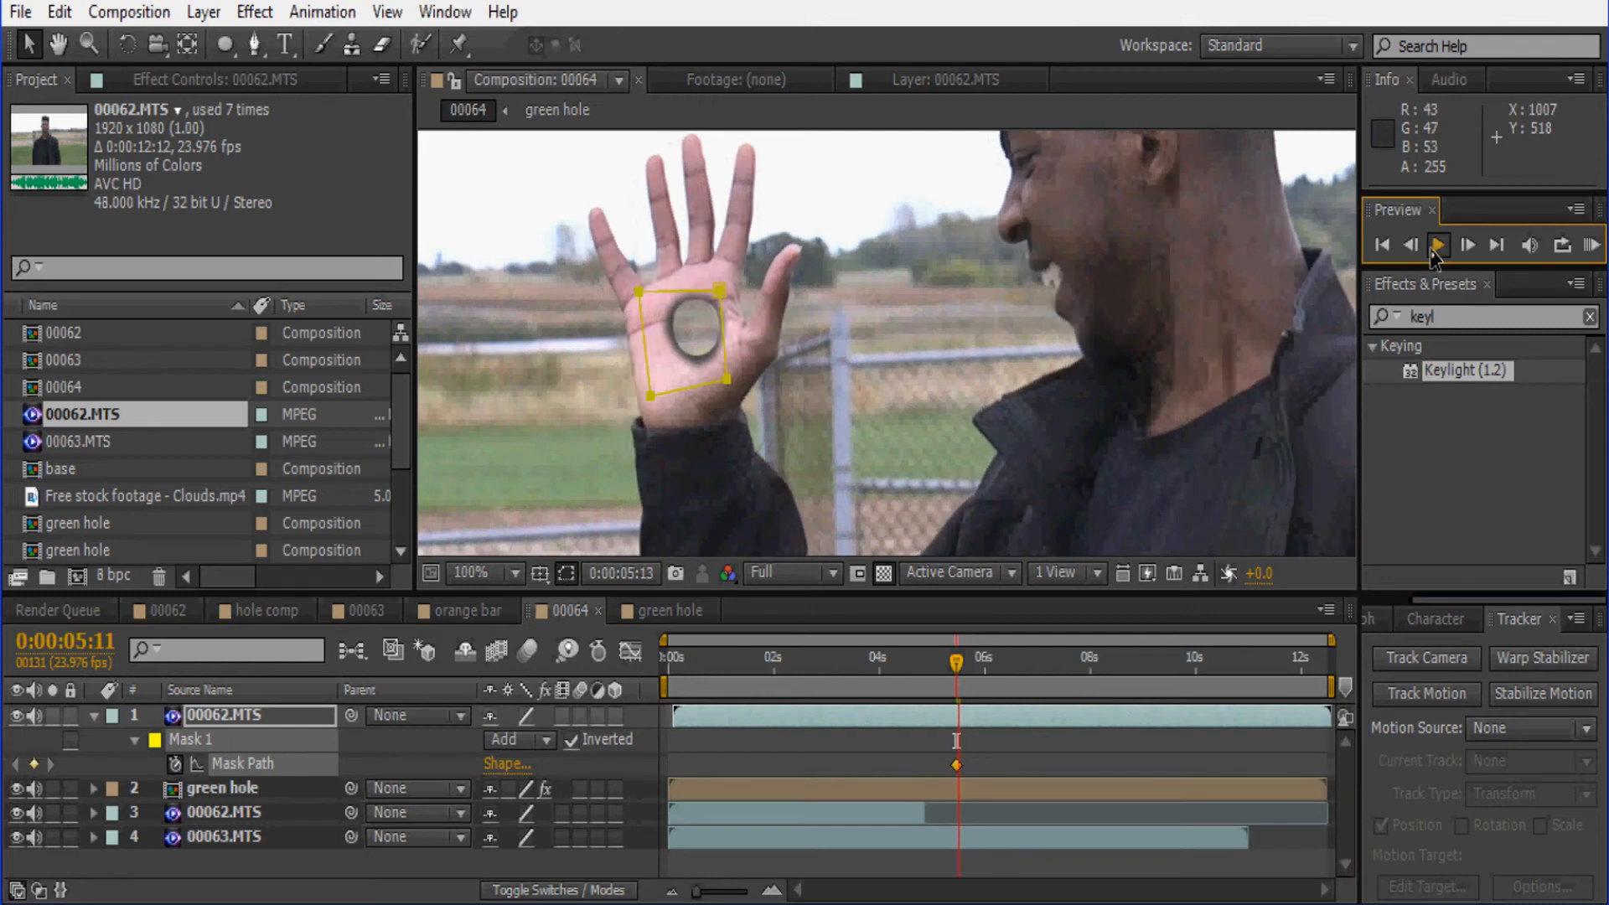
click(718, 292)
drag(717, 292, 727, 304)
drag(937, 692, 925, 700)
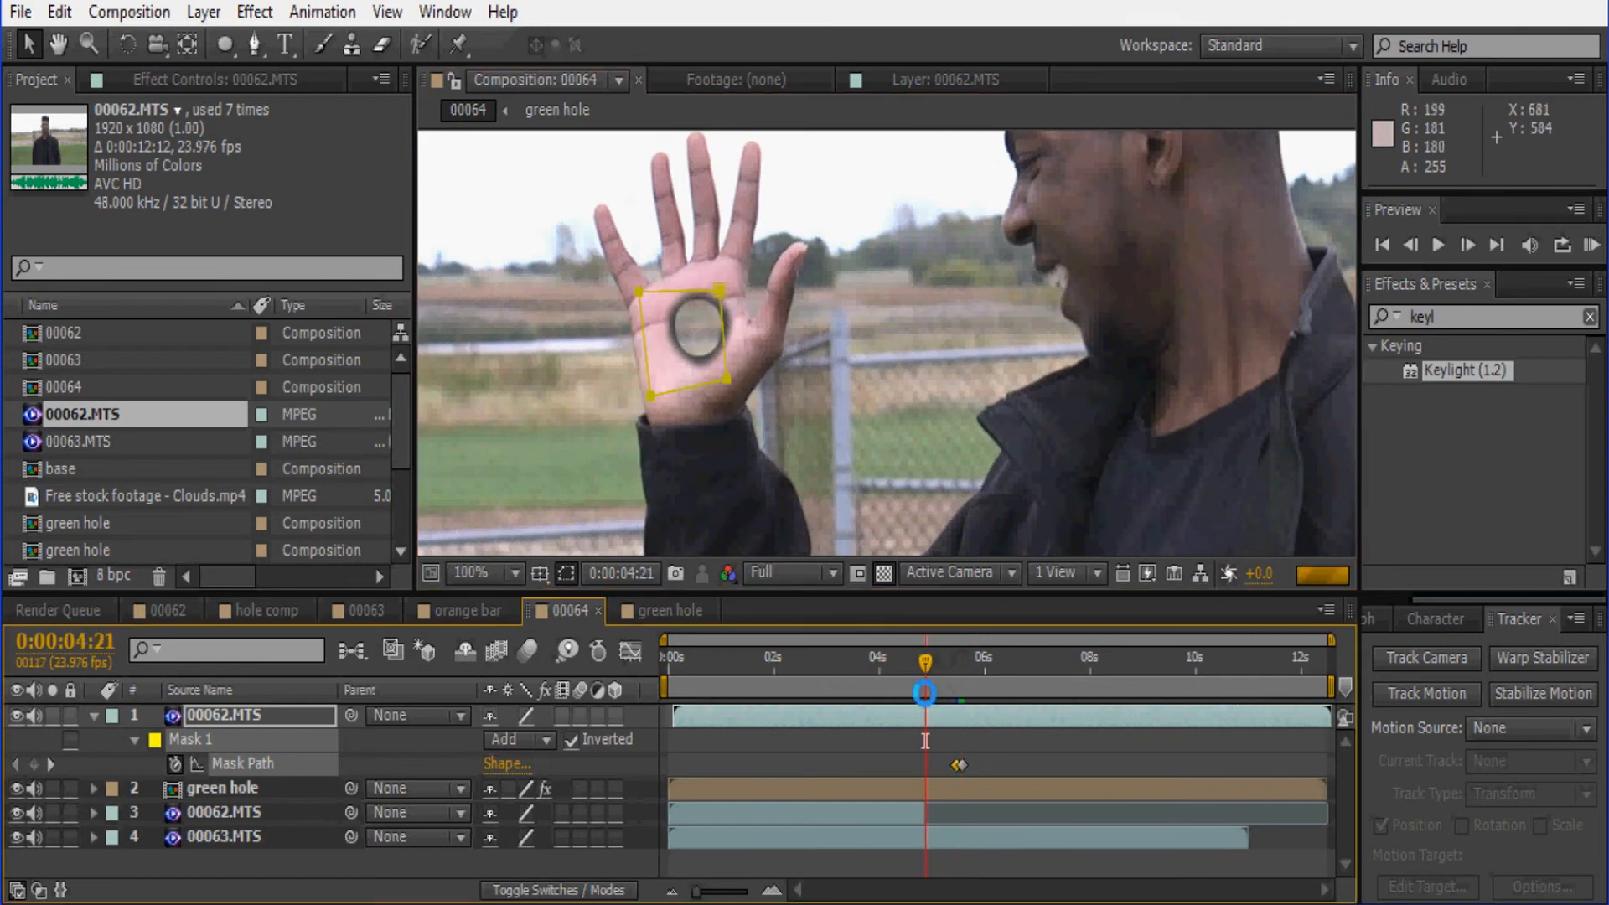
Step: Preview the keyed hole with its animated mask and examine the frame at 0:00:05:06
click(1590, 245)
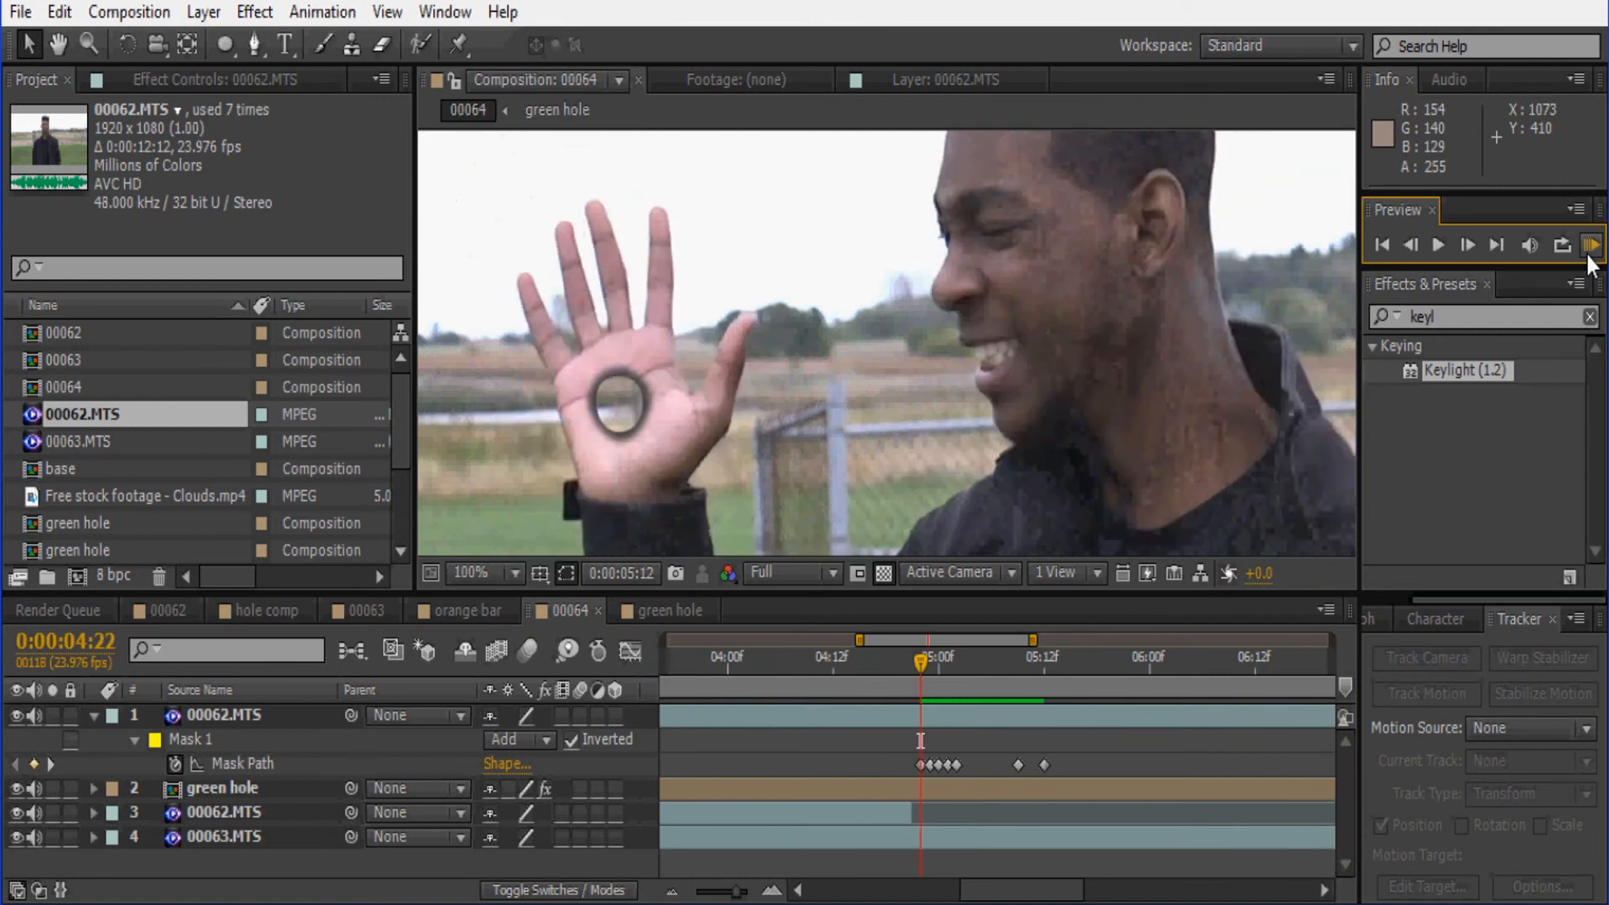
click(1207, 354)
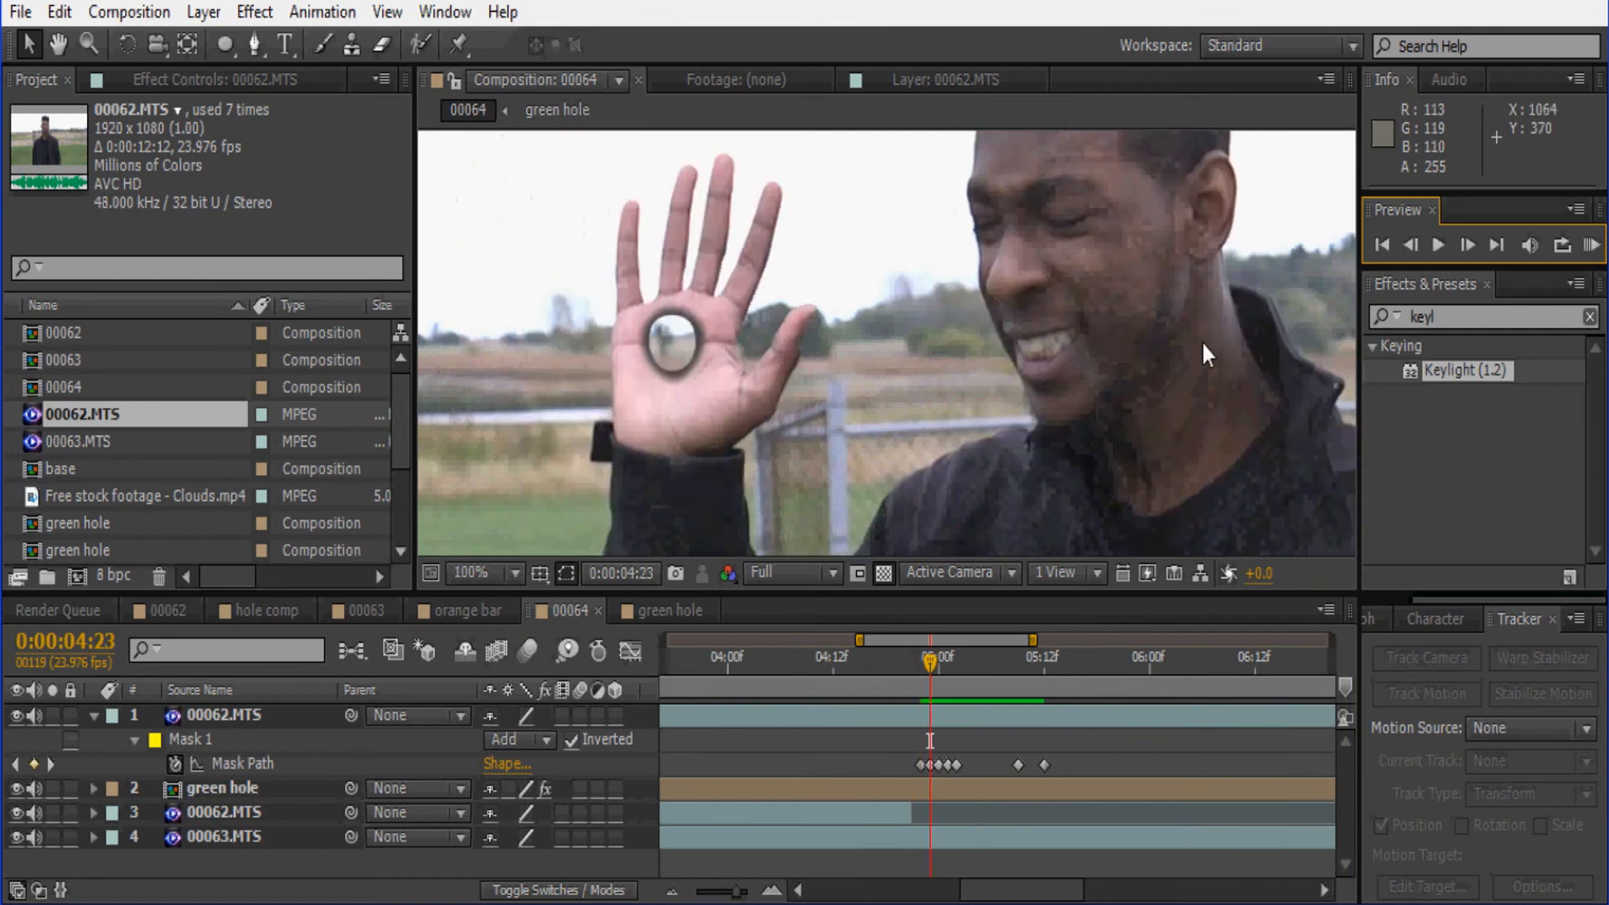
click(987, 698)
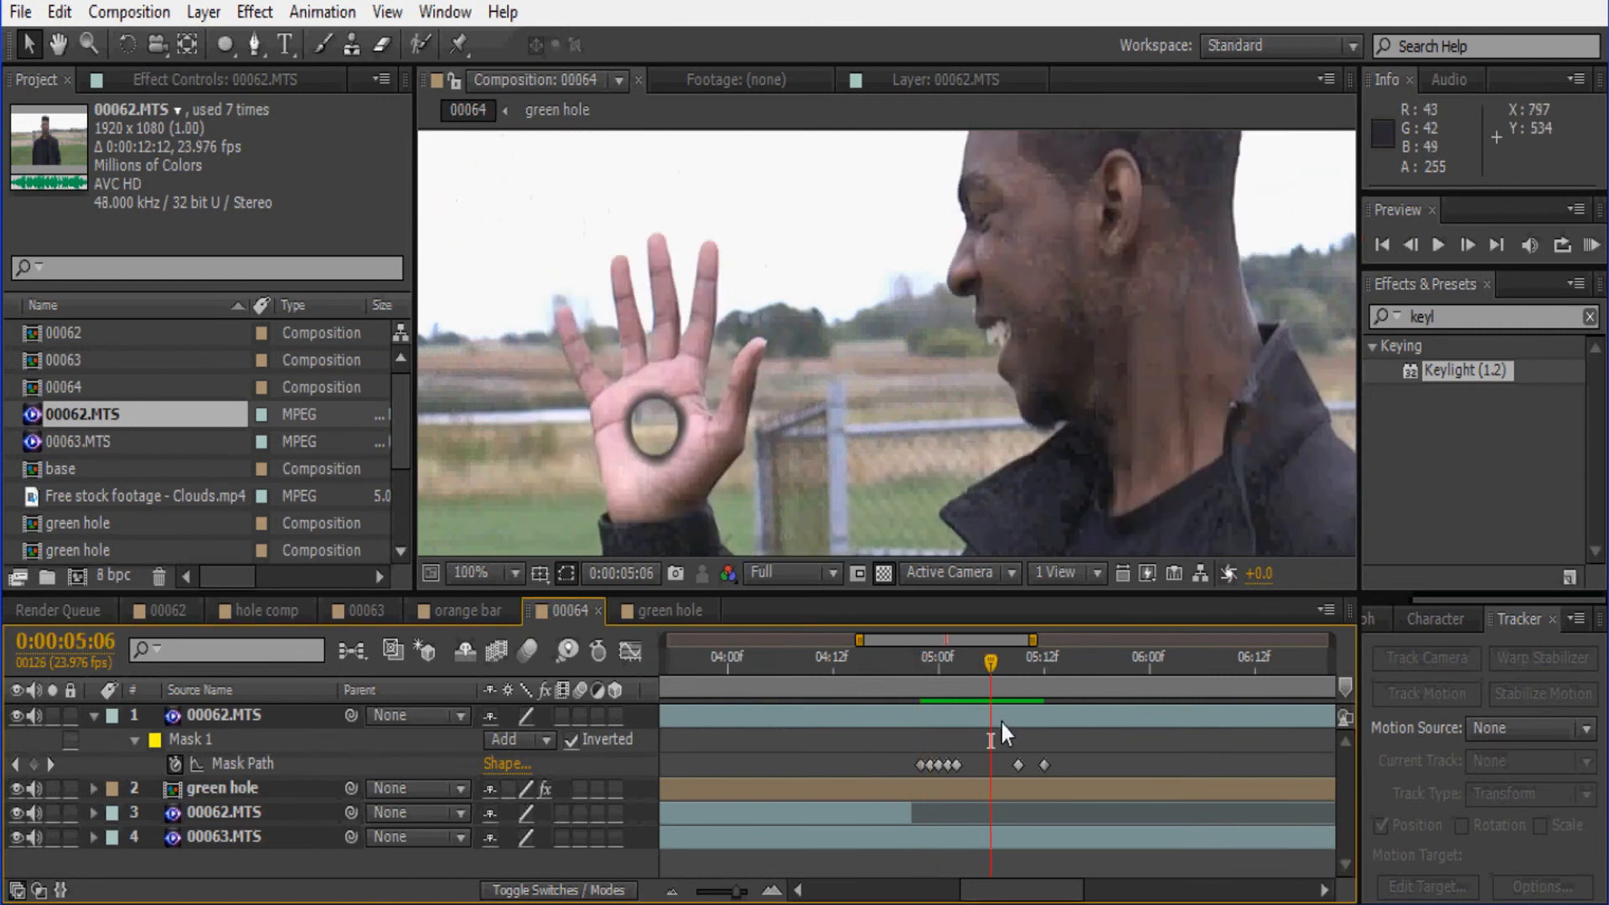
Step: Open the green hole composition and set a Mask Path keyframe on the darkened Green Solid 2 at 0:00:05:01
double_click(1003, 796)
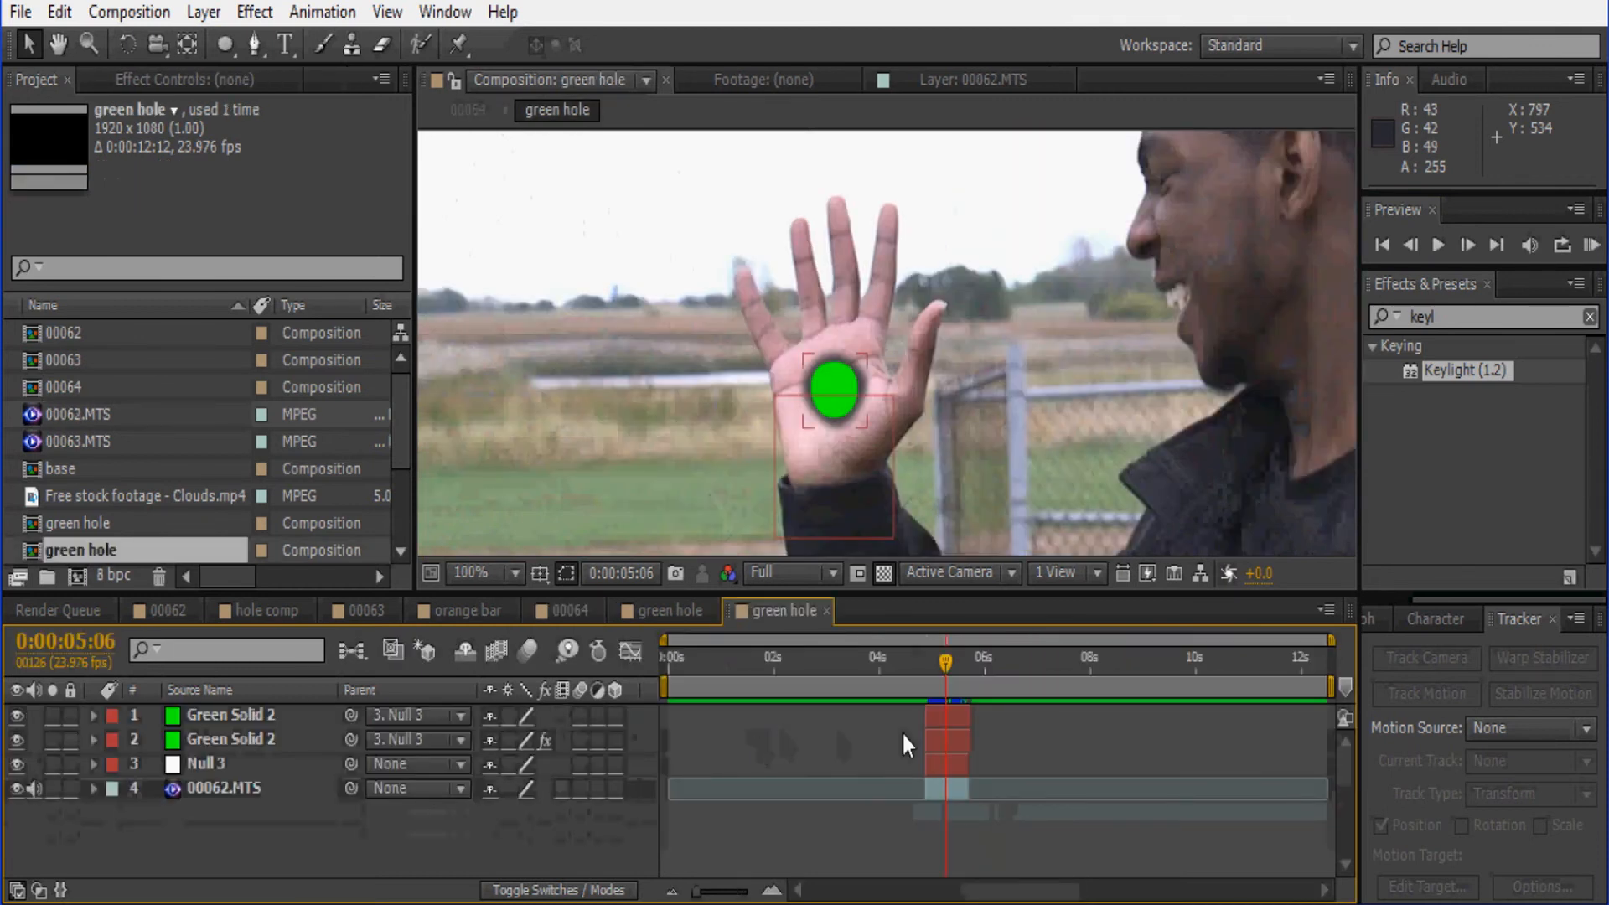
click(948, 742)
drag(937, 697, 933, 691)
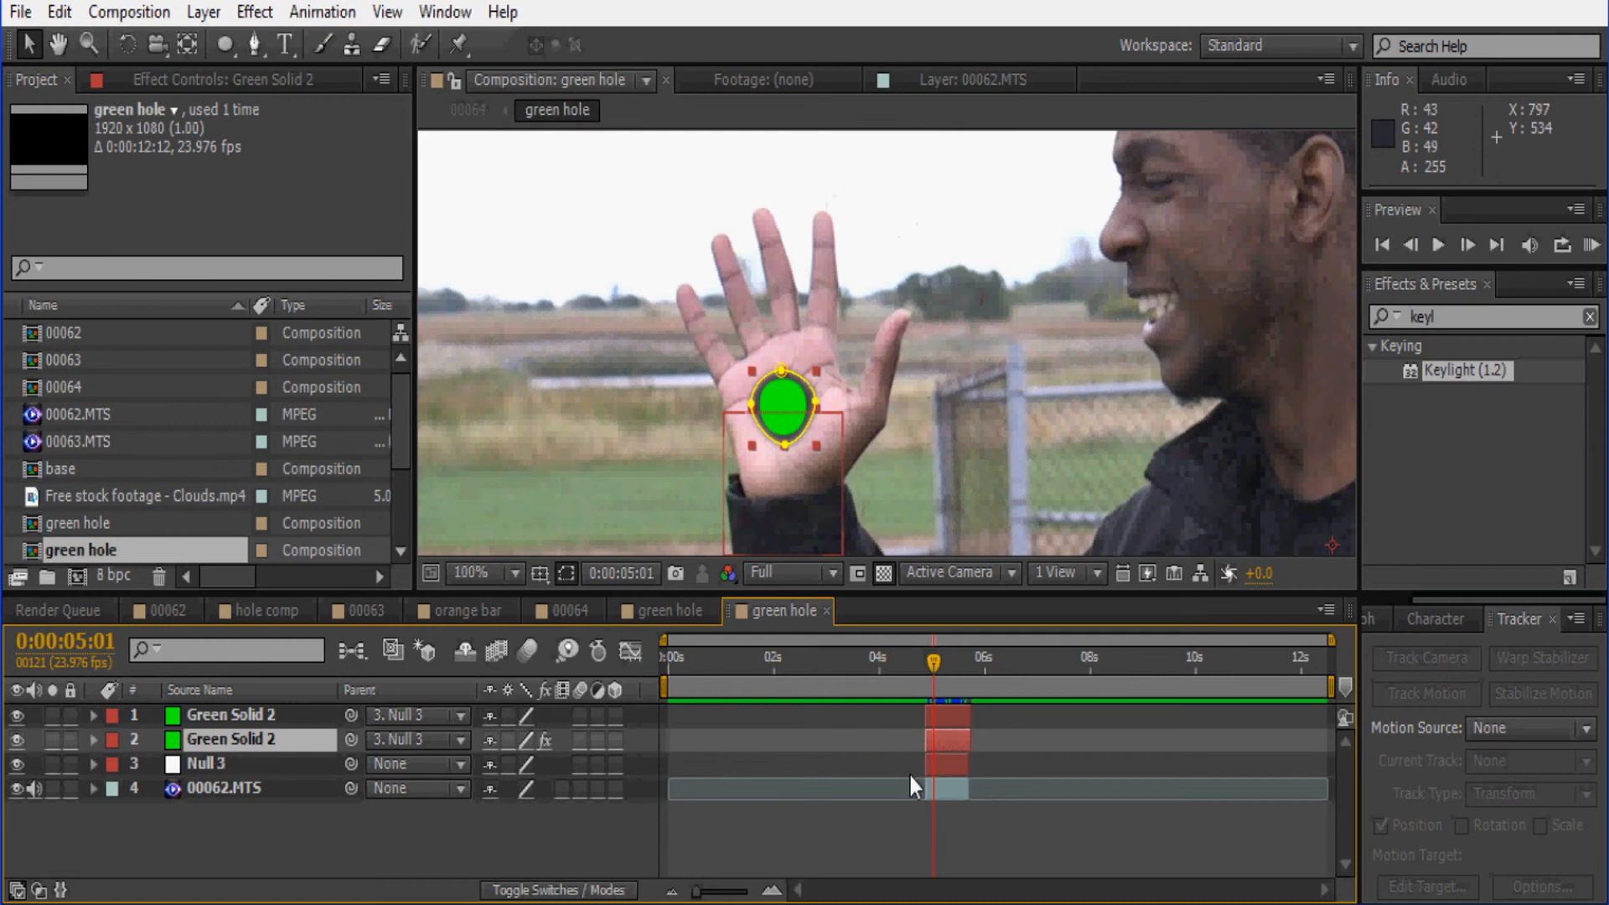
key(m)
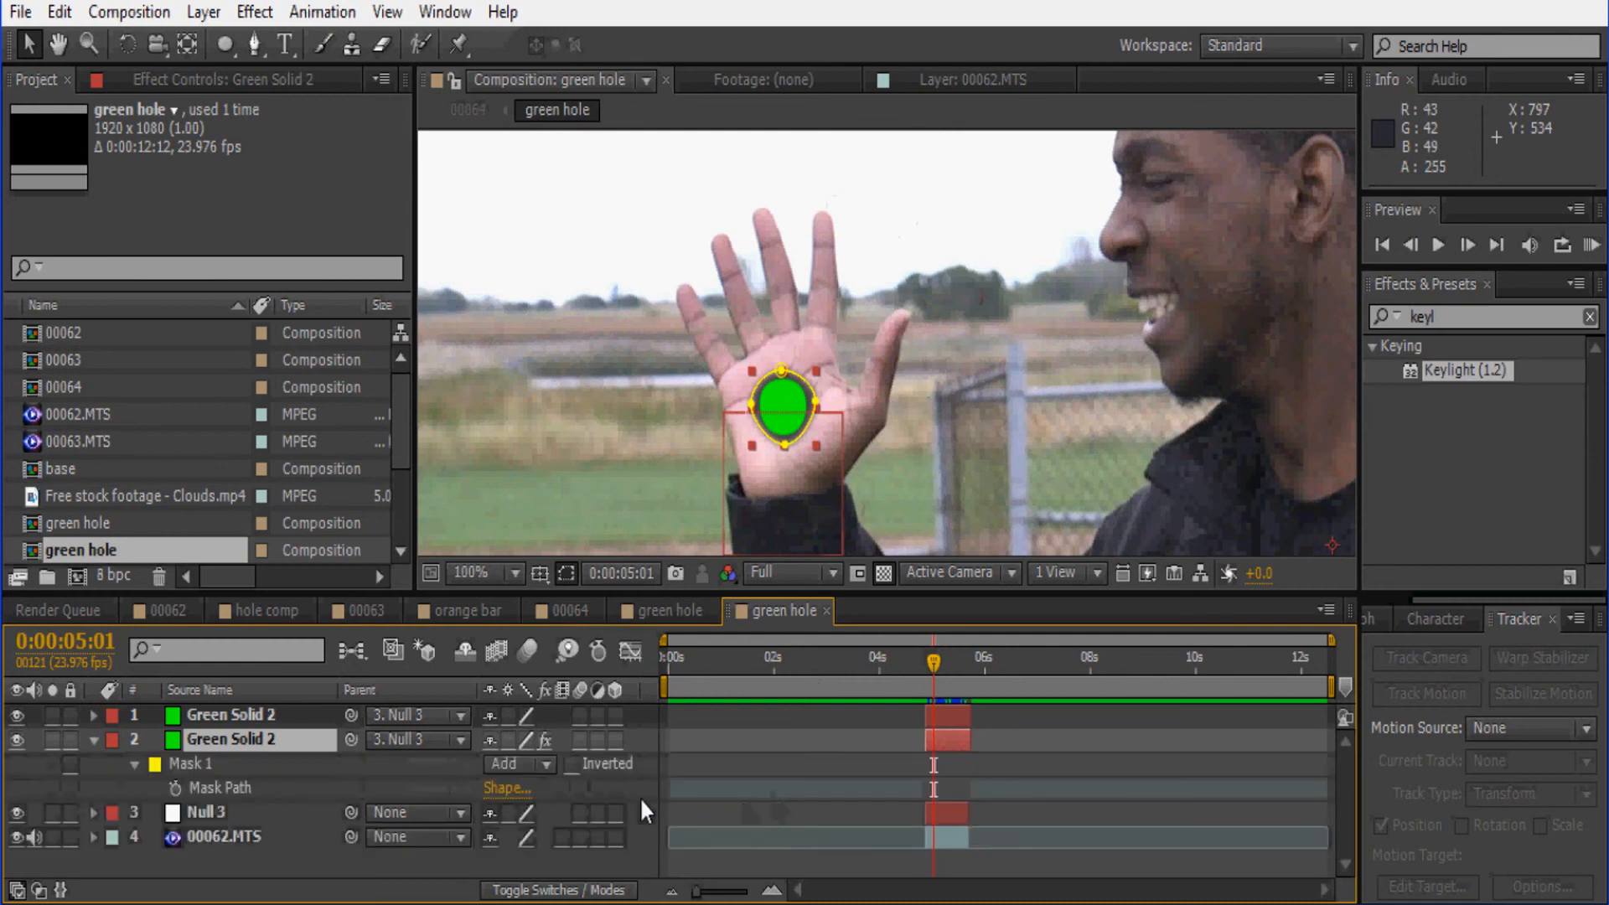
click(180, 792)
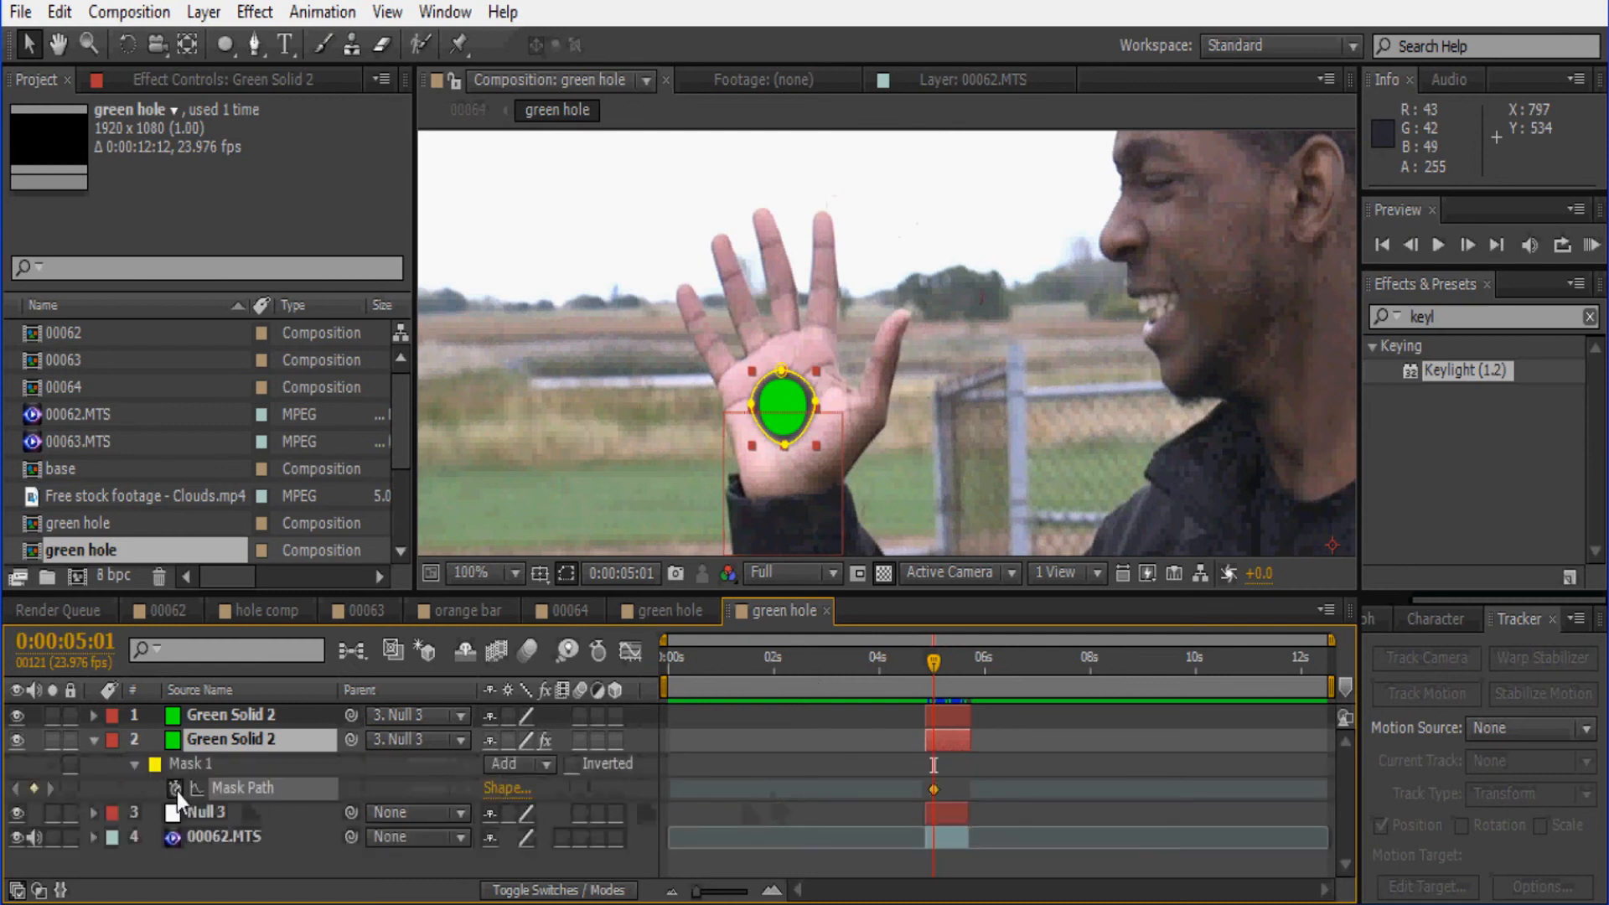
Step: Set a Mask Path keyframe on the top Green Solid 2 layer at 0:00:05:01
click(947, 717)
key(m)
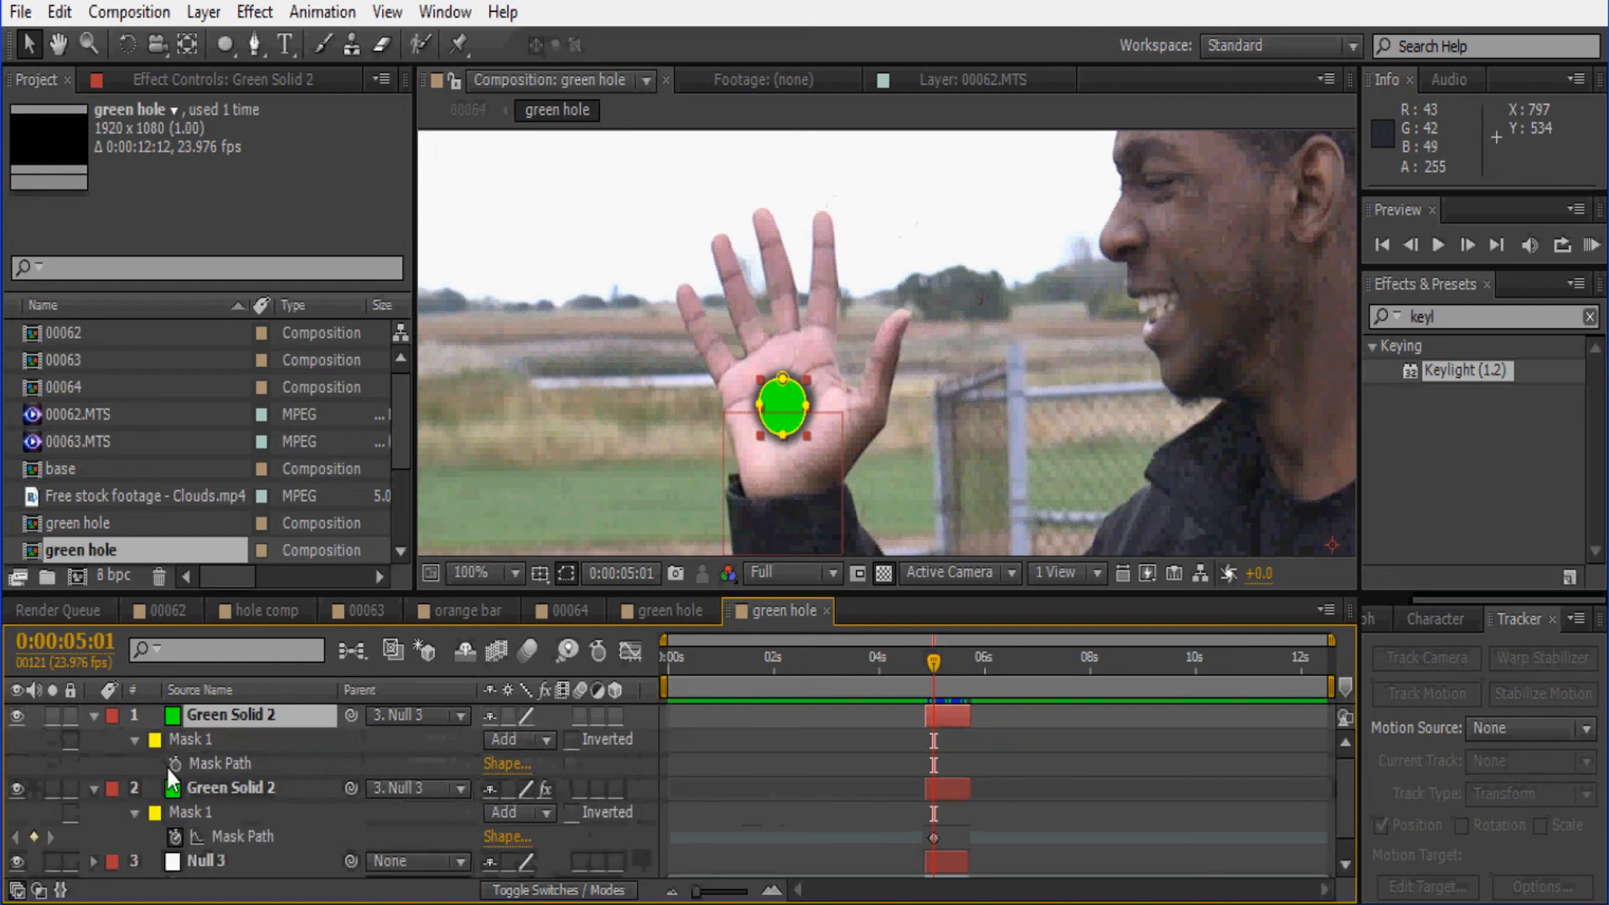
click(173, 763)
Step: Shrink the top Green Solid 2's mask and center it on the palm at 0:00:04:21, keyframing its path
click(771, 892)
click(771, 892)
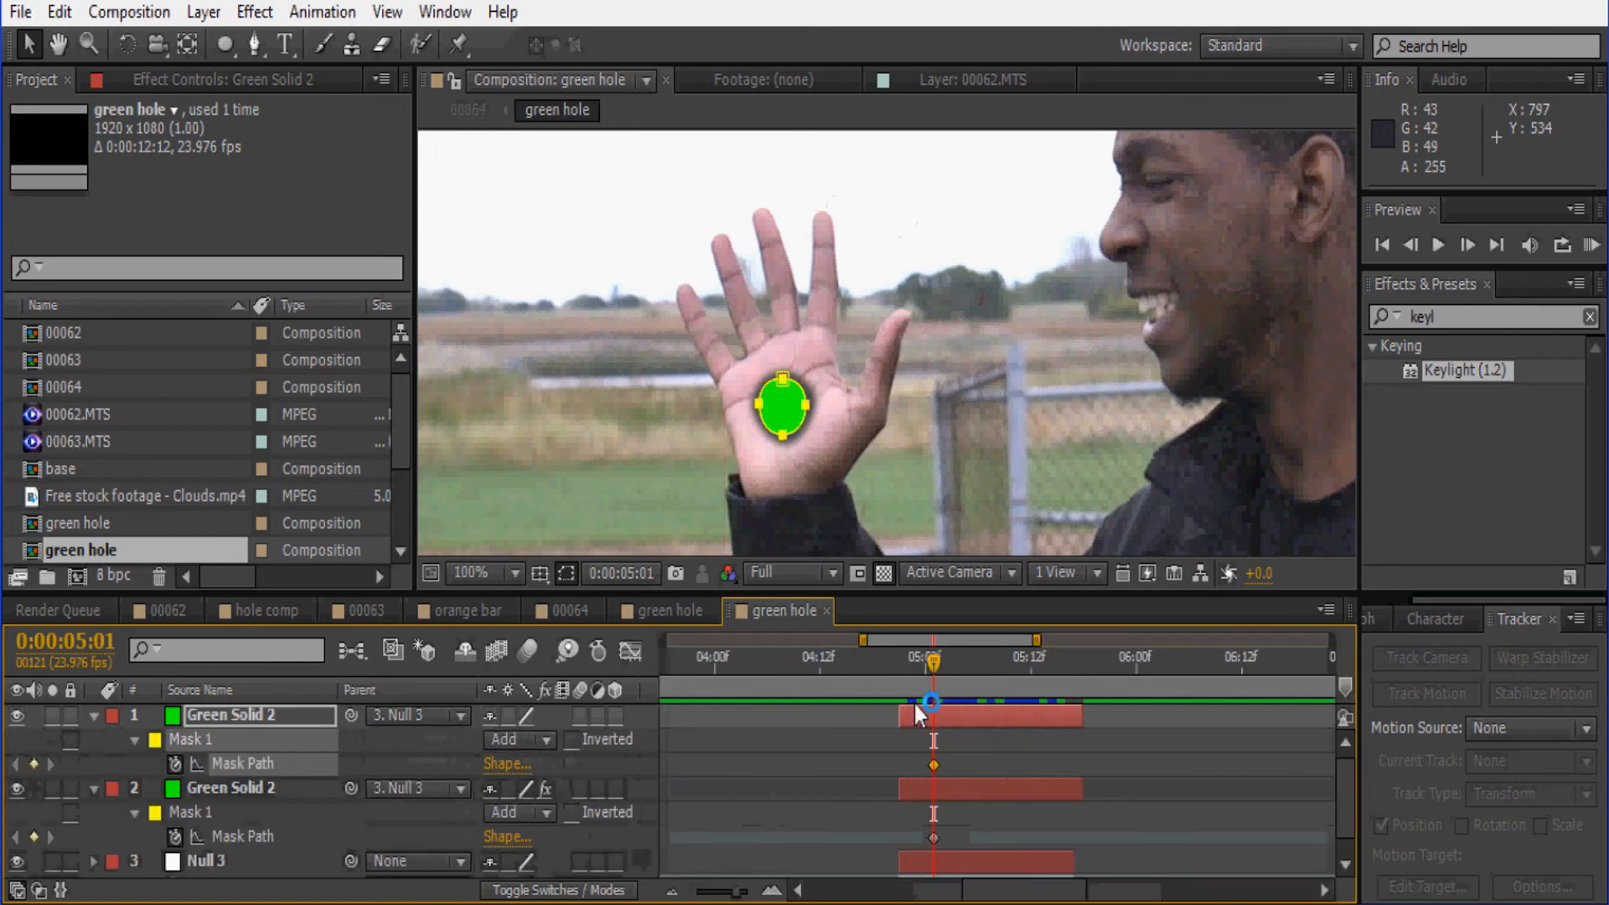
click(621, 314)
mouse_move(645, 317)
mouse_down()
mouse_move(627, 292)
mouse_move(632, 306)
mouse_up()
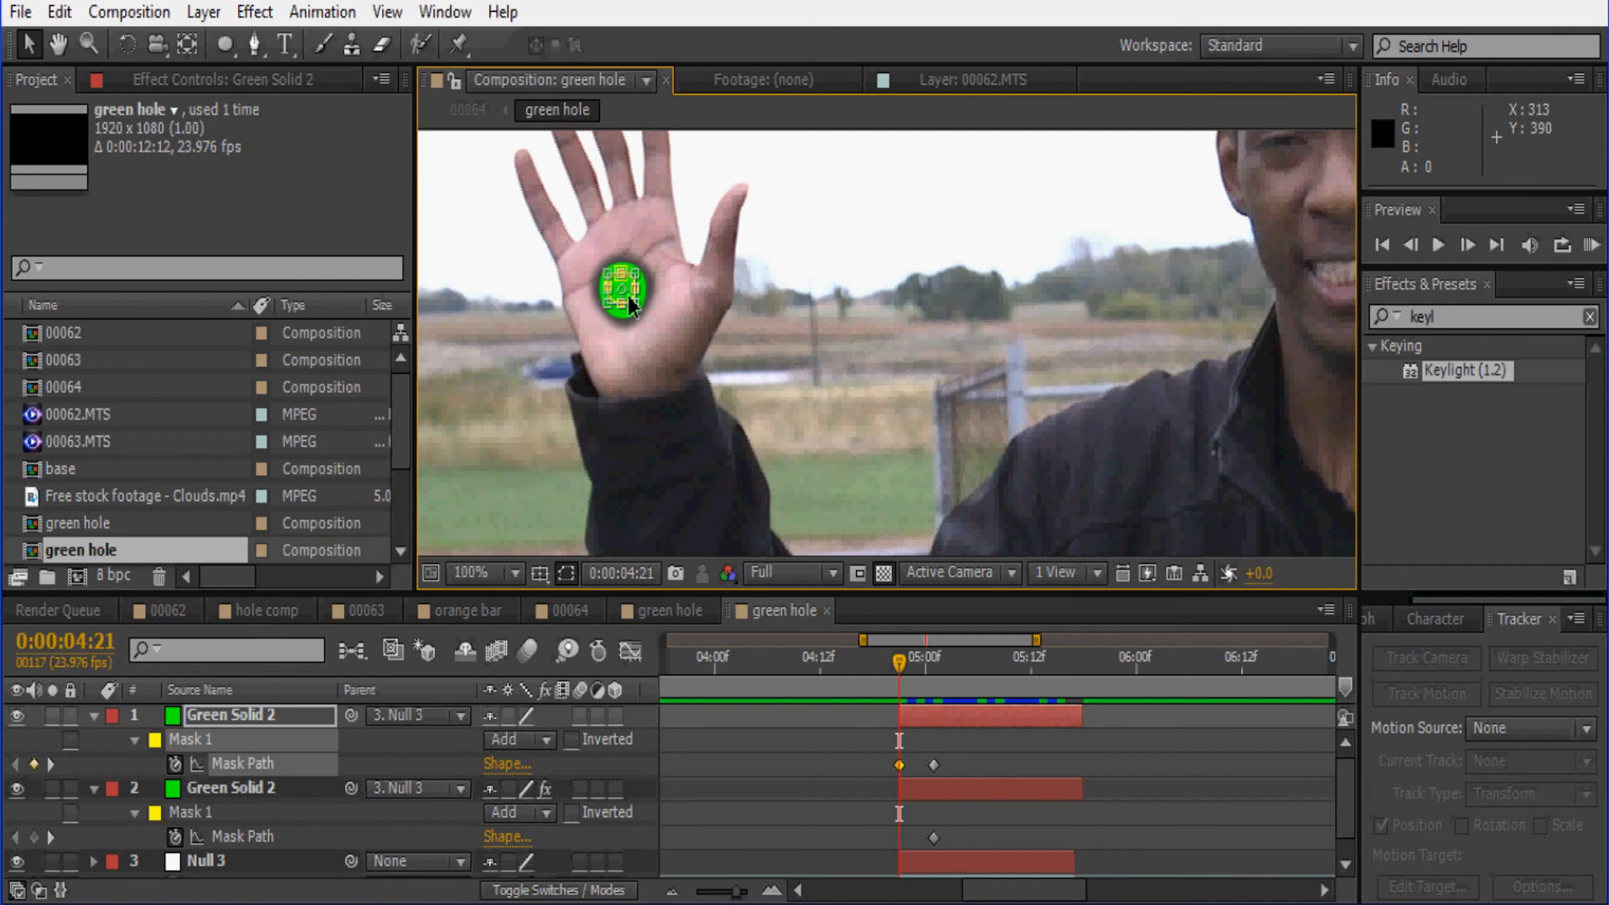
Step: Shrink the darkened Green Solid 2's mask at 0:00:04:21 and position it around the small green hole
click(953, 788)
click(625, 325)
double_click(626, 326)
drag(654, 327, 628, 289)
mouse_move(617, 283)
mouse_down()
mouse_move(626, 299)
mouse_move(640, 285)
mouse_move(621, 271)
mouse_up()
click(1007, 845)
click(939, 785)
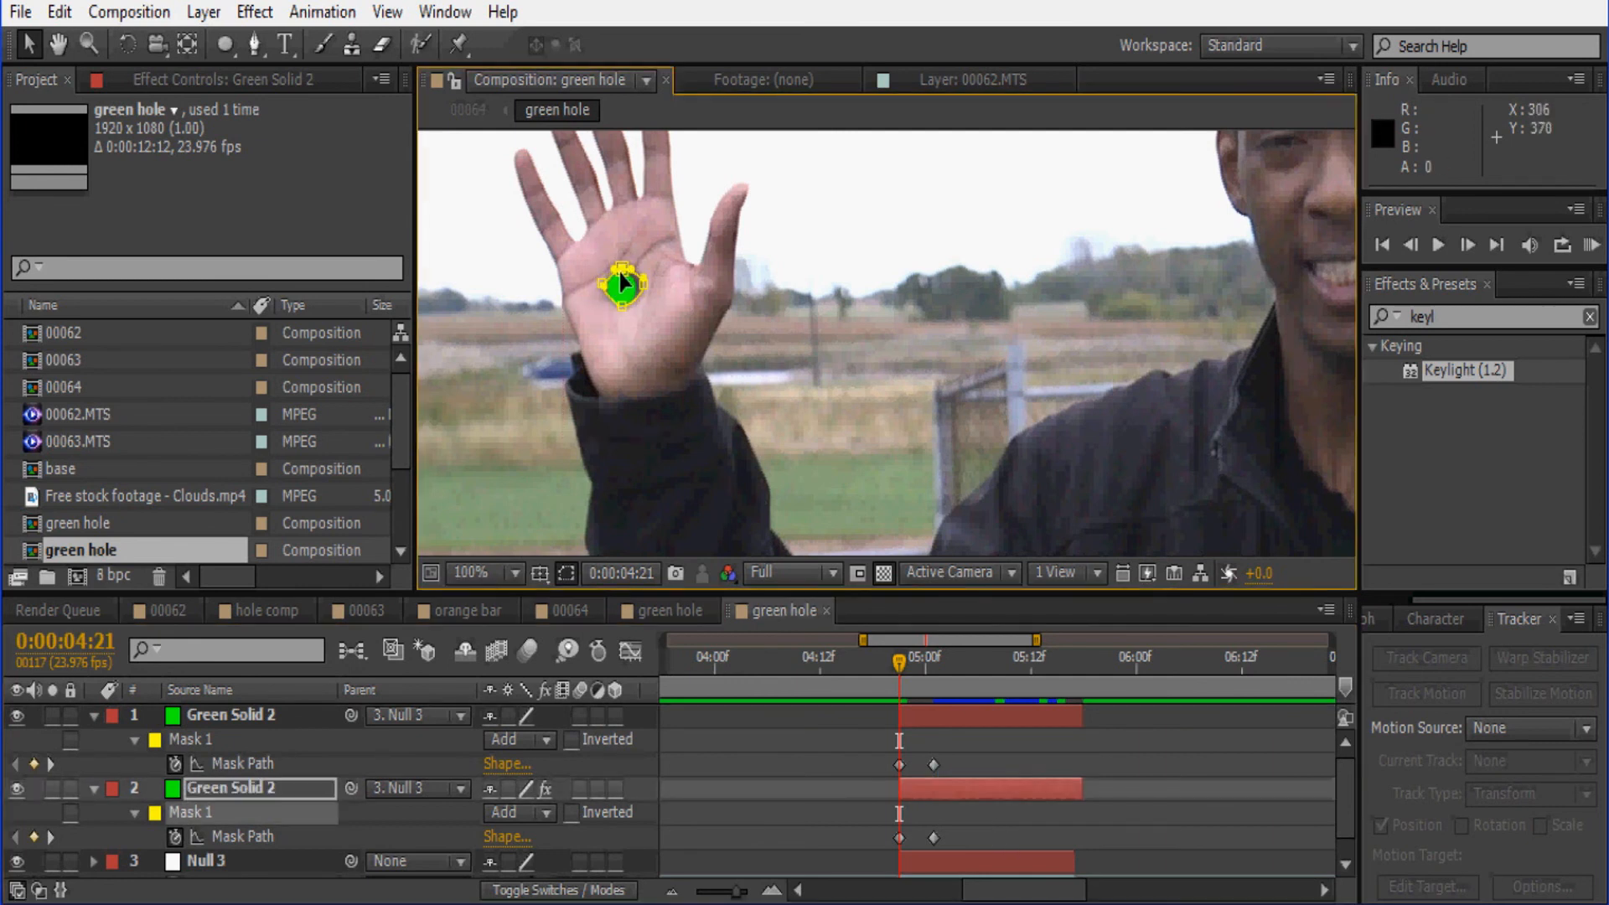
Step: Preview the growing hole masks and examine the frame at 0:00:05:04
click(998, 823)
click(1587, 252)
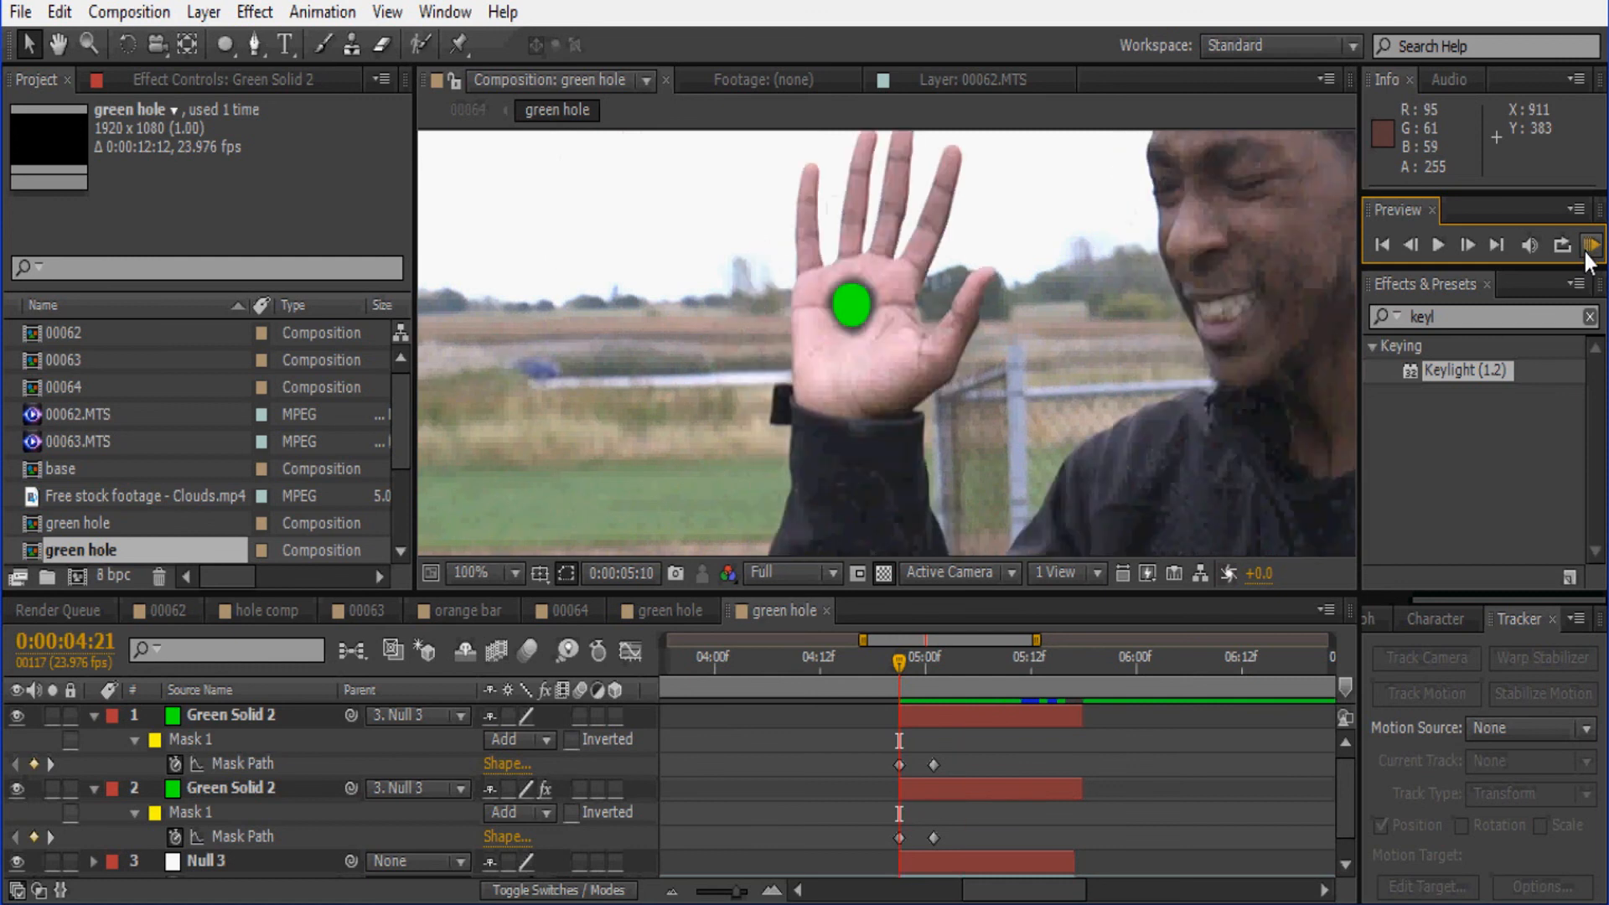
click(957, 801)
click(962, 697)
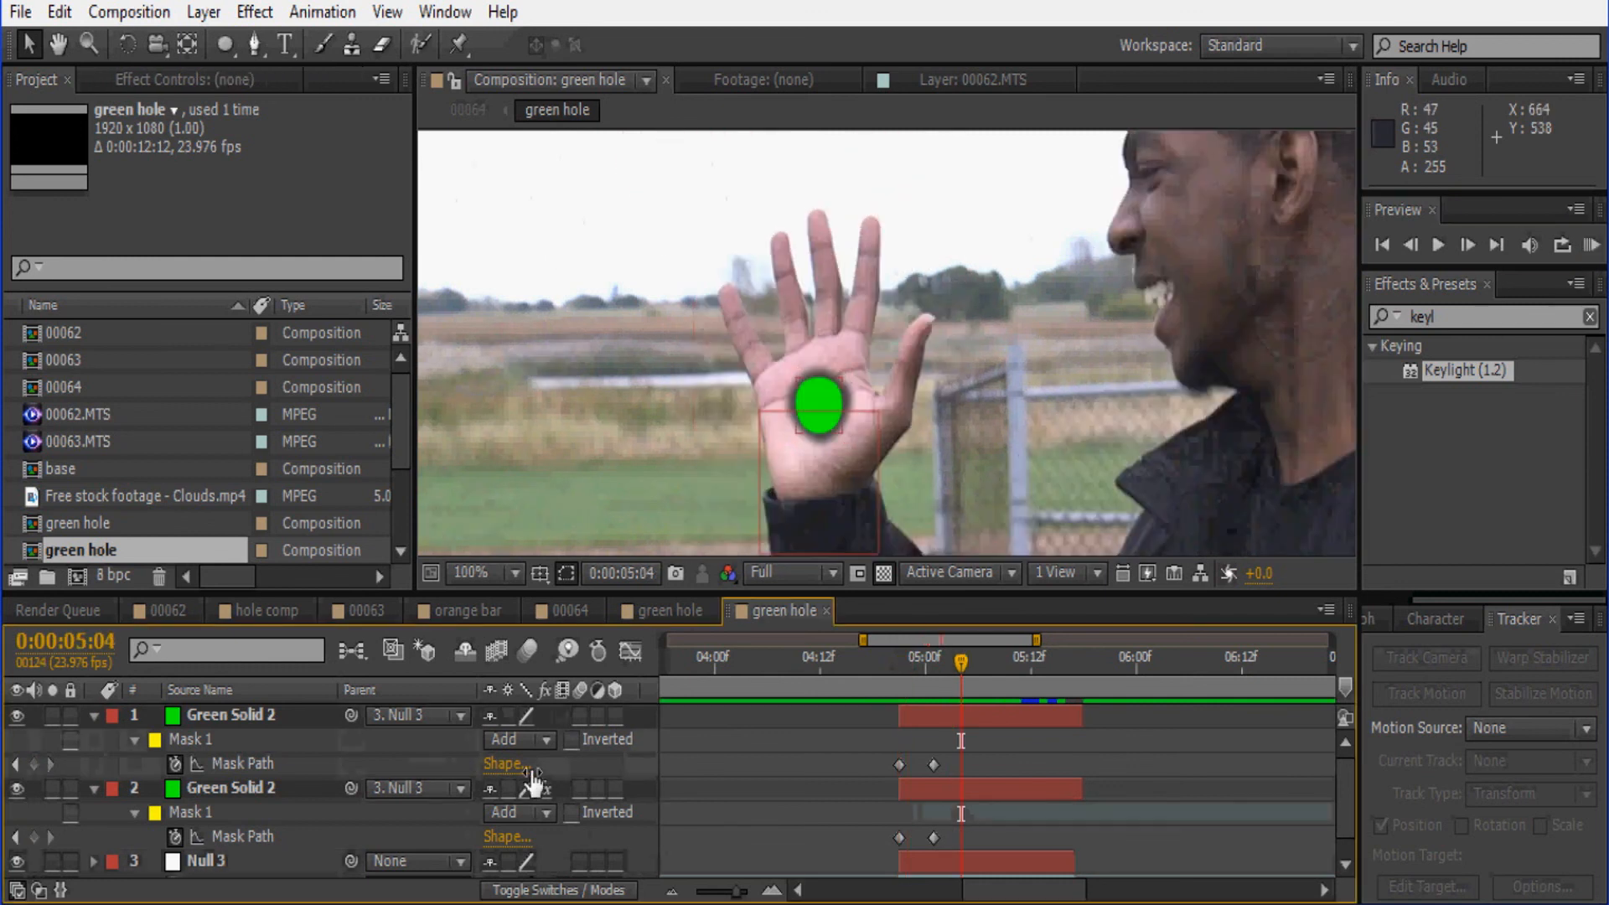
Step: Set the top Green Solid 2's mask feather to 3 pixels
click(257, 788)
click(264, 722)
key(f)
click(514, 767)
text(3)
key(Return)
click(1002, 758)
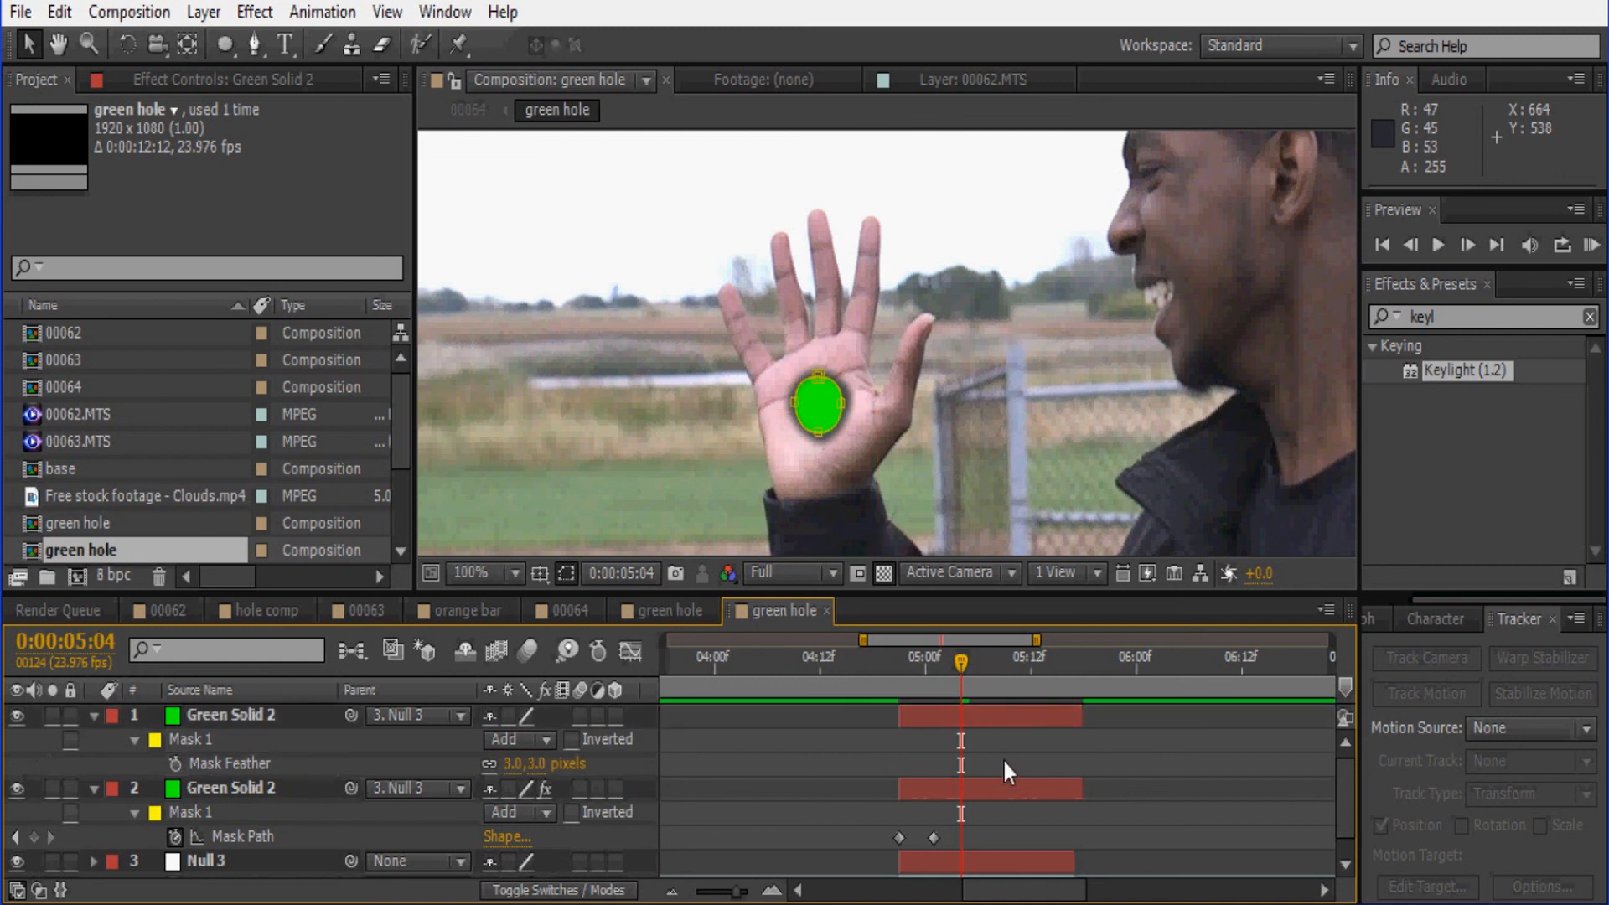
Step: Return to the 00064 composition and save the project
click(700, 610)
click(578, 610)
key(ctrl+s)
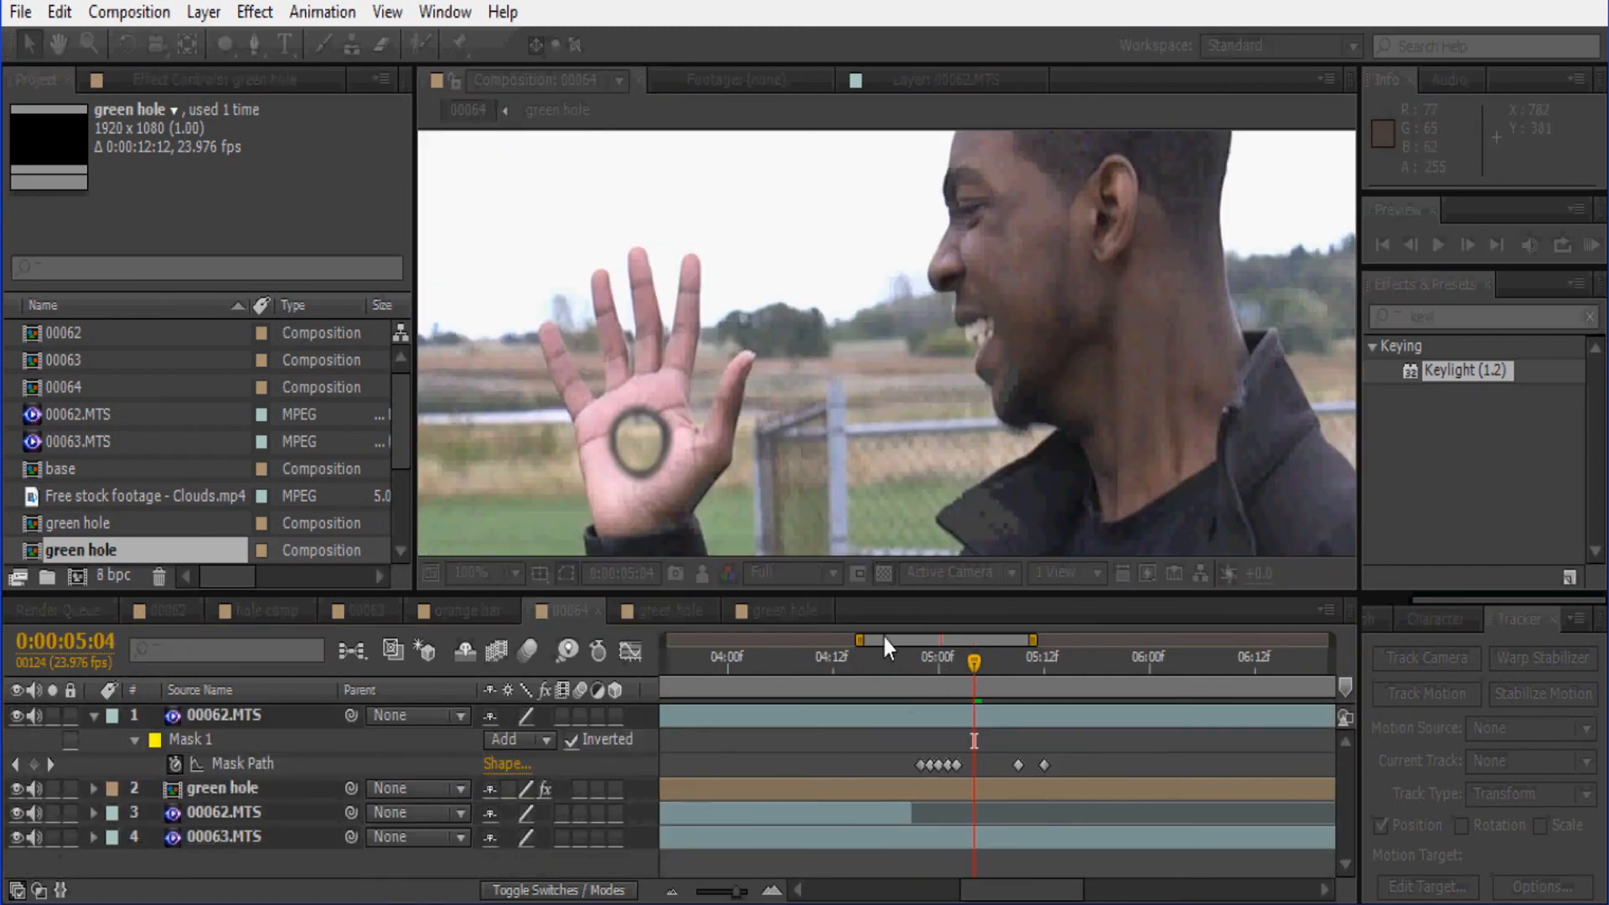
Step: Preview the finished hole effect in the 00064 composition, starting with the frame at 0:00:04:21
click(913, 658)
drag(736, 892, 696, 891)
scroll(941, 521, down, 1)
click(1597, 252)
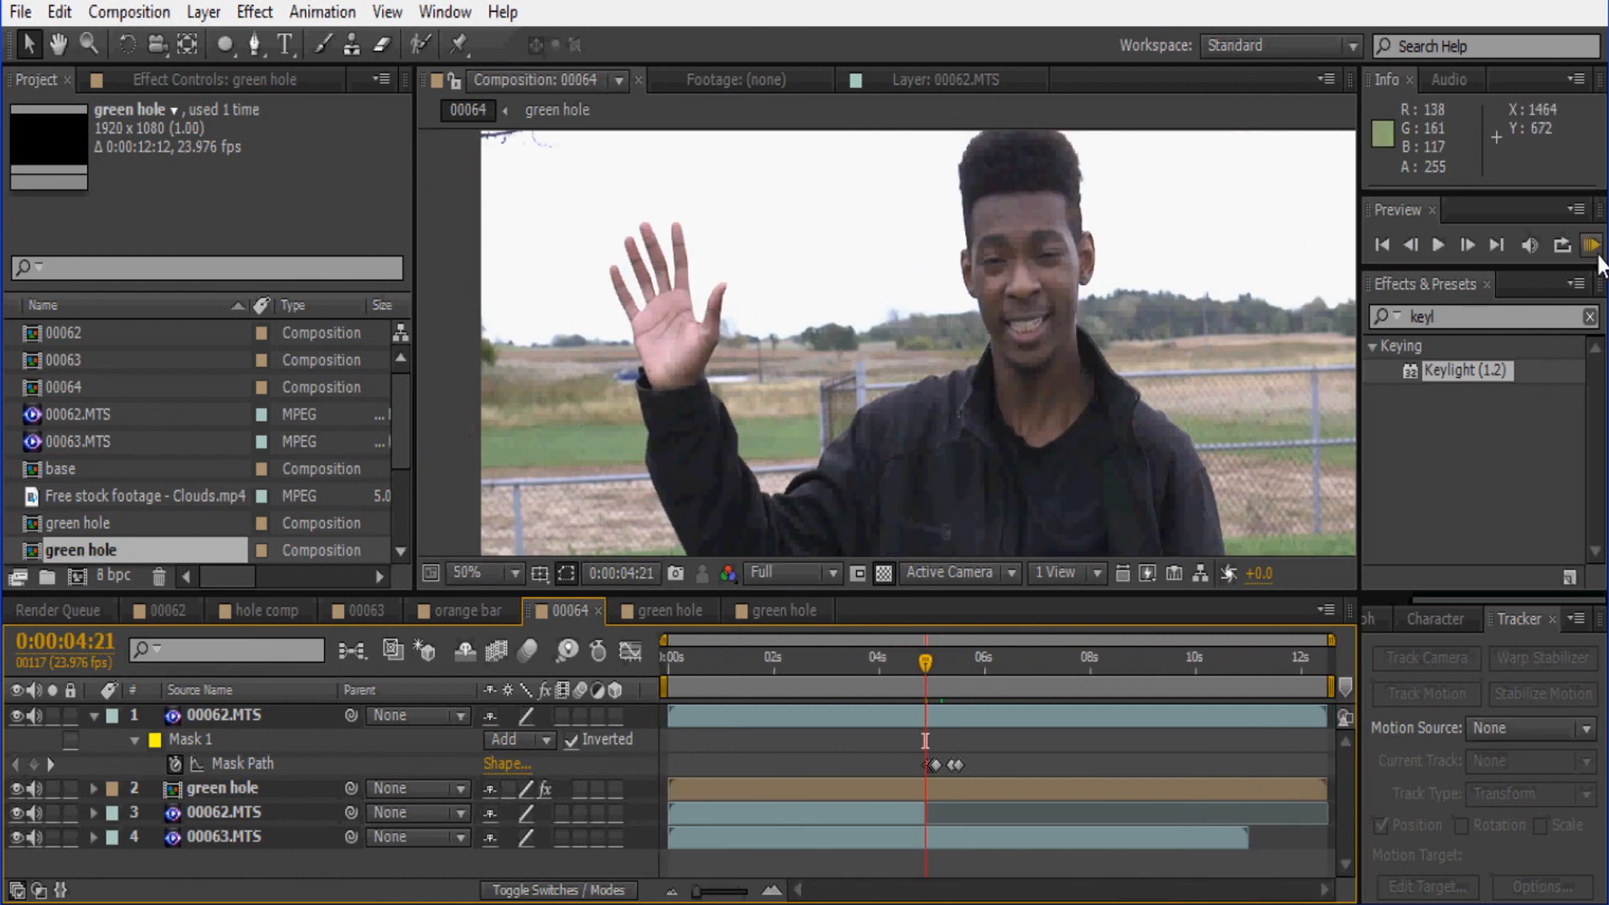